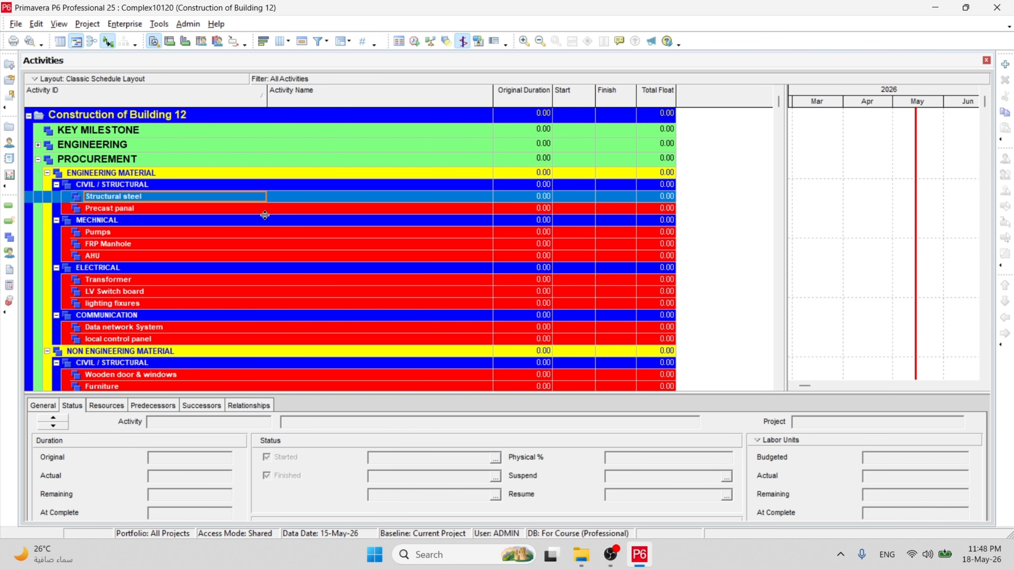
# - Examine the floor breakdown under Mechnical Work and Electrical Work of BUILIDNG 1 in the activities table
pyautogui.scroll(-5, 265, 224)
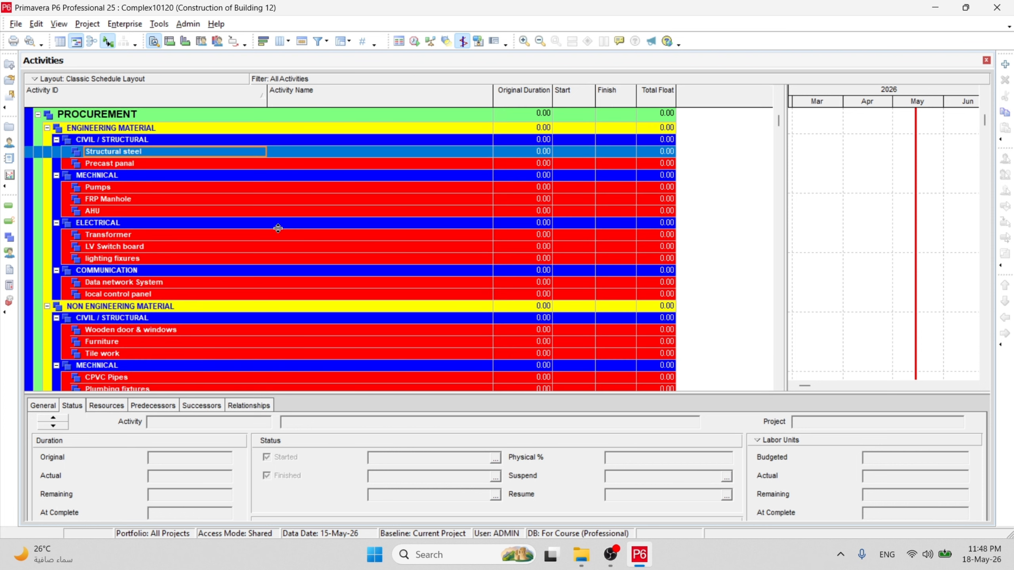
pyautogui.scroll(-10, 268, 242)
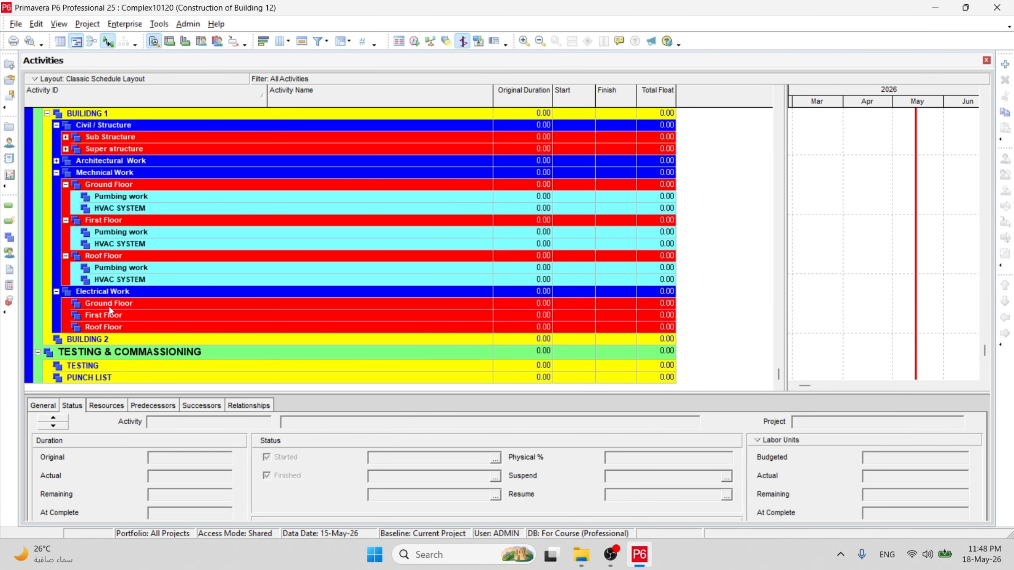
pyautogui.click(107, 289)
pyautogui.click(105, 280)
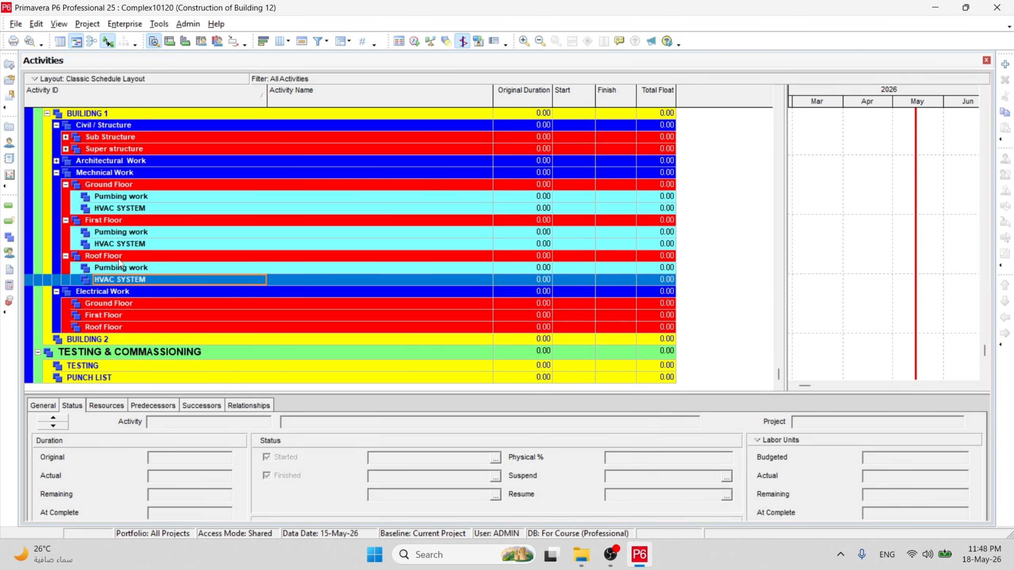
pyautogui.click(56, 173)
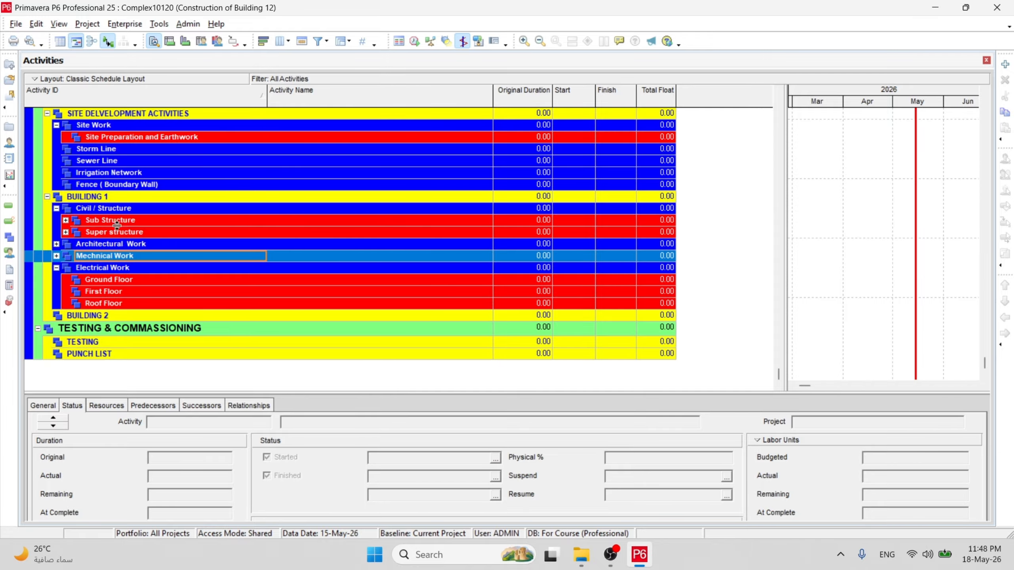
pyautogui.click(103, 270)
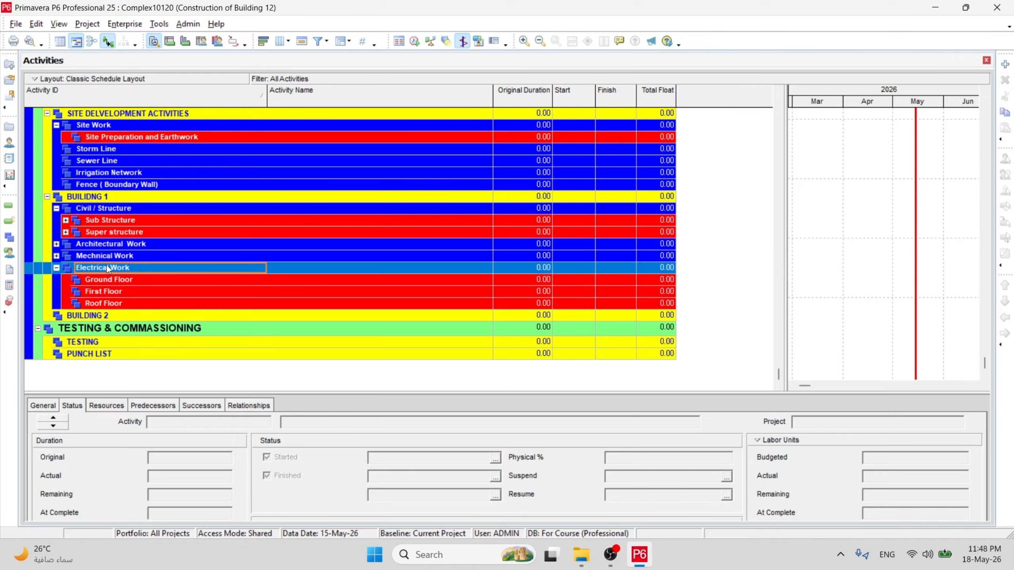
pyautogui.click(108, 280)
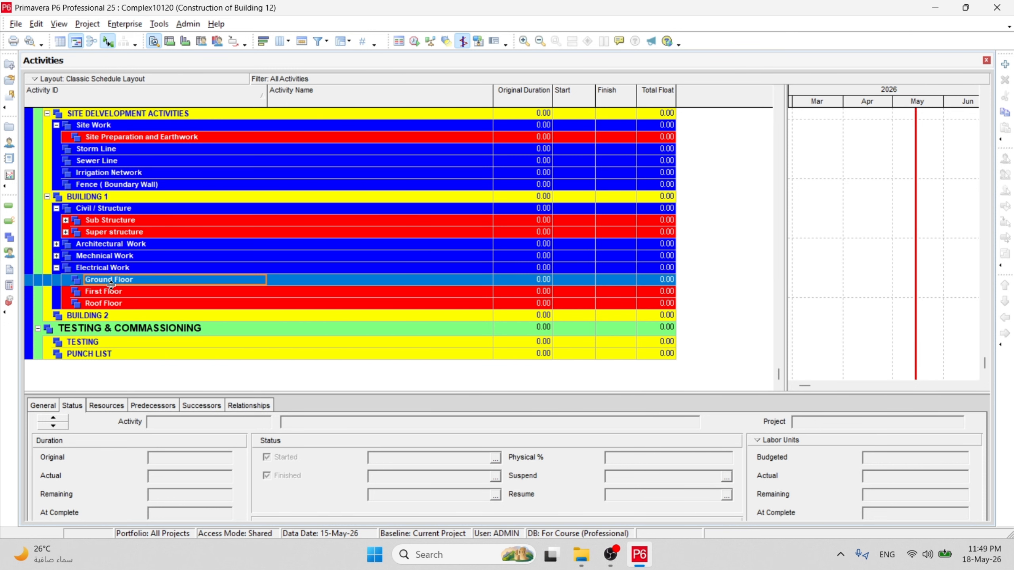
pyautogui.click(122, 288)
pyautogui.click(113, 268)
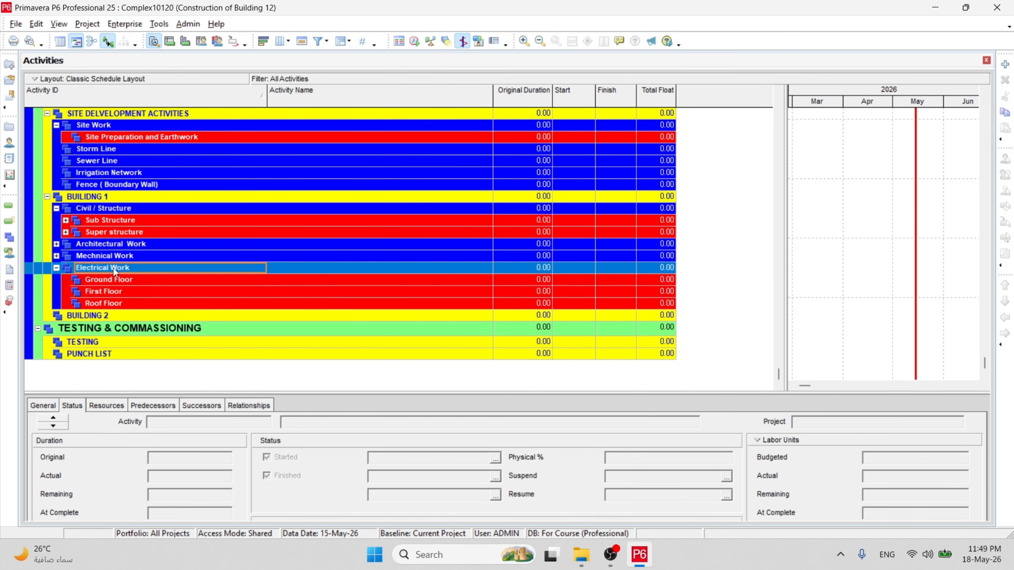
pyautogui.click(113, 256)
pyautogui.scroll(1, 78, 276)
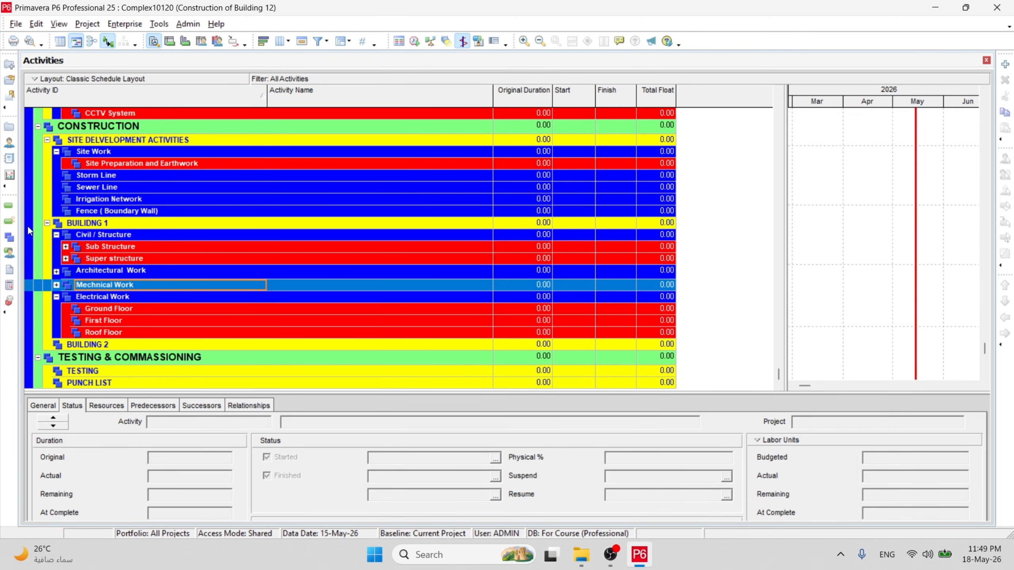
pyautogui.click(57, 284)
pyautogui.scroll(-3, 114, 302)
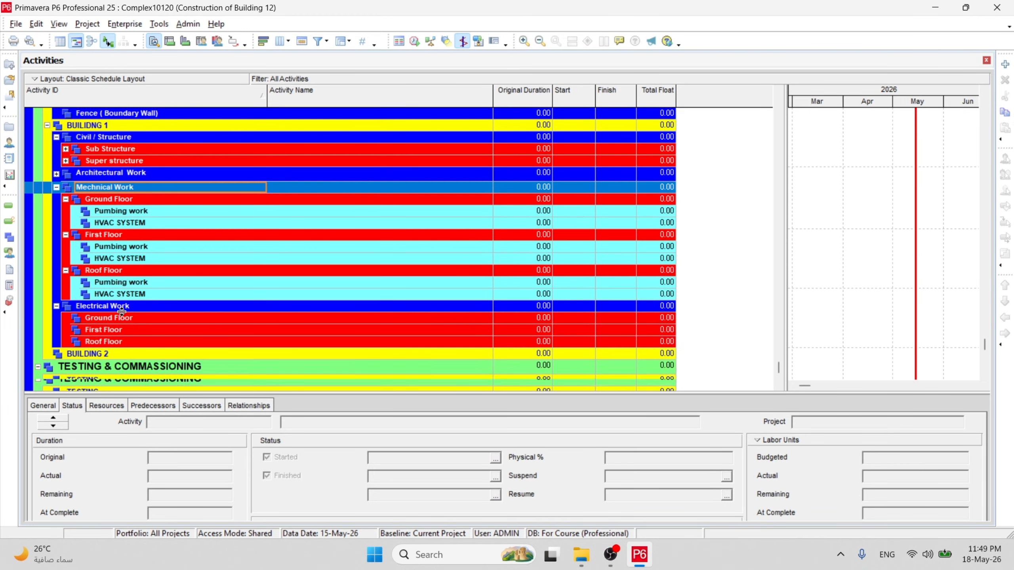
pyautogui.click(129, 284)
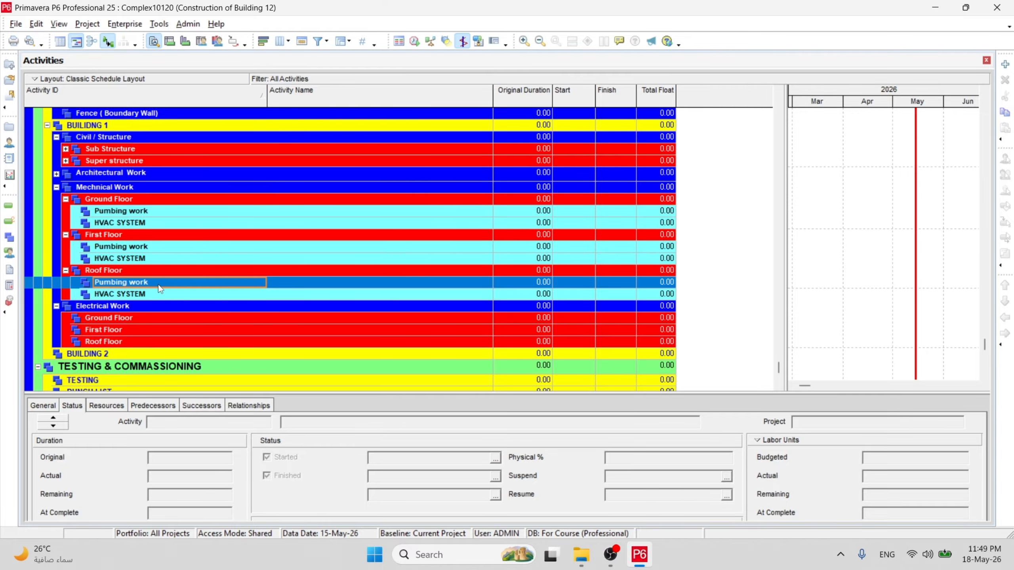
pyautogui.click(122, 319)
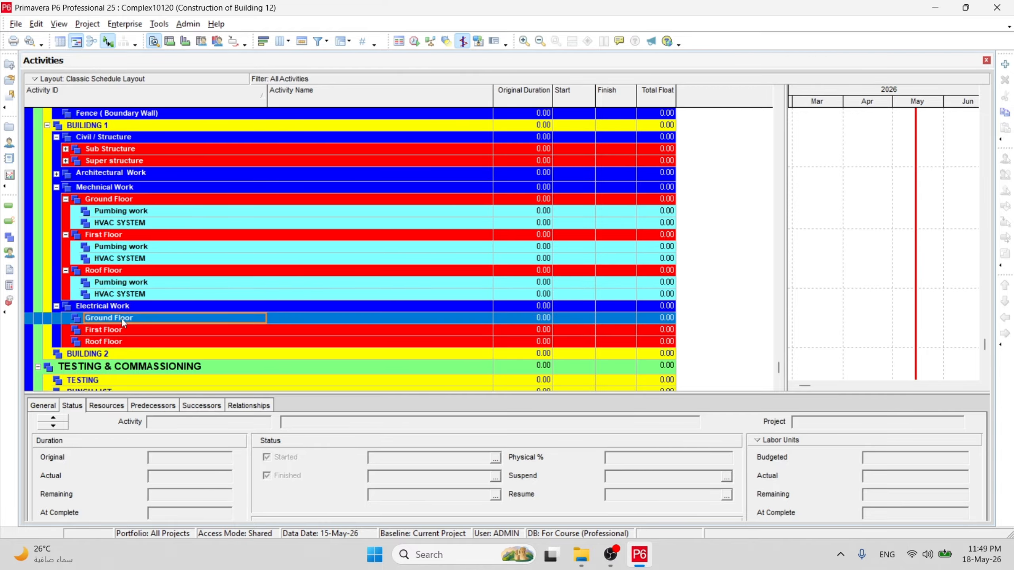
# - Open the WBS view and add a WBS element named Lighting under the Electrical Work Ground Floor
pyautogui.click(9, 238)
pyautogui.click(227, 364)
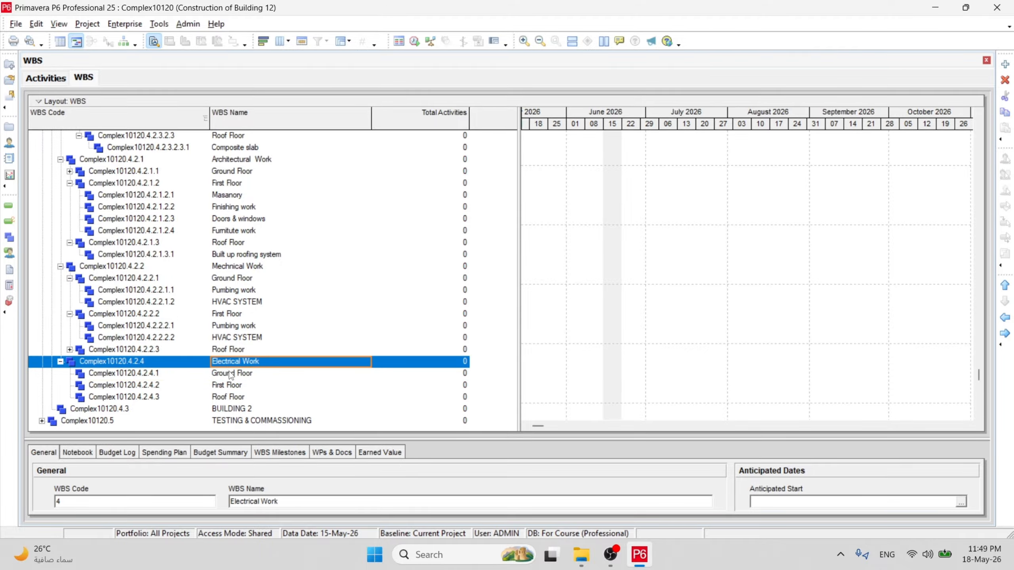
pyautogui.click(231, 374)
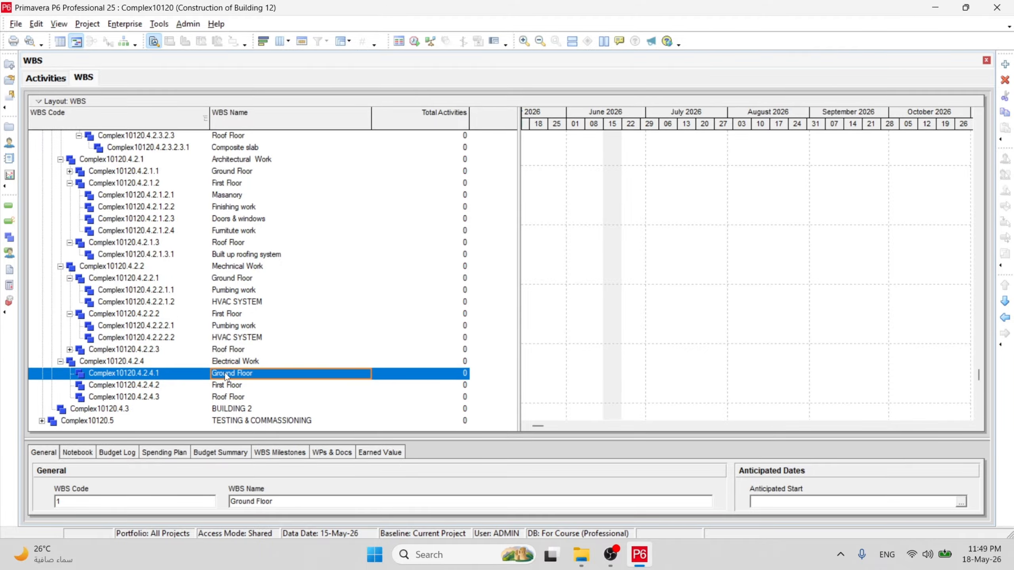
pyautogui.press('Insert')
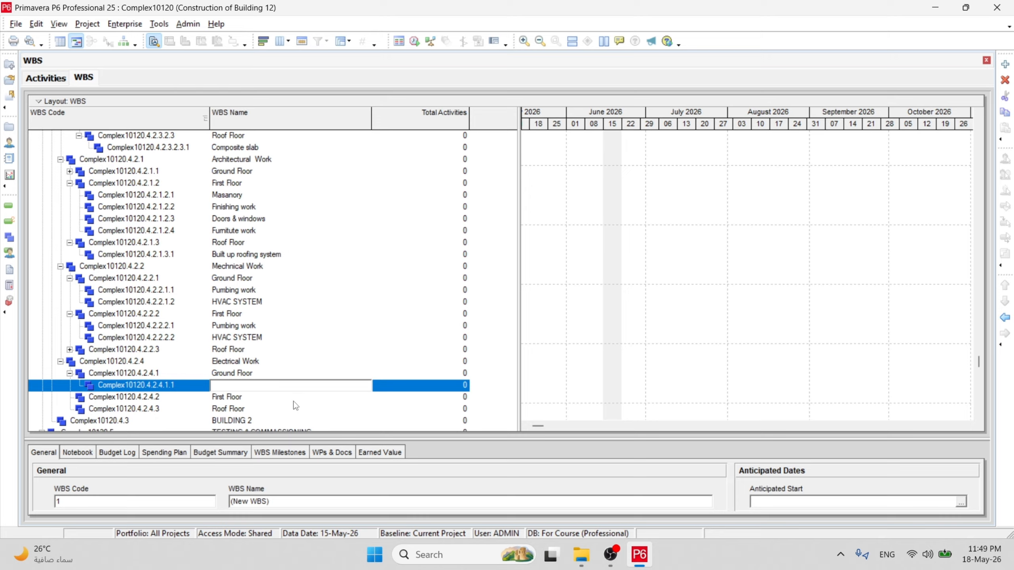
pyautogui.write('Lighting')
pyautogui.press('Return')
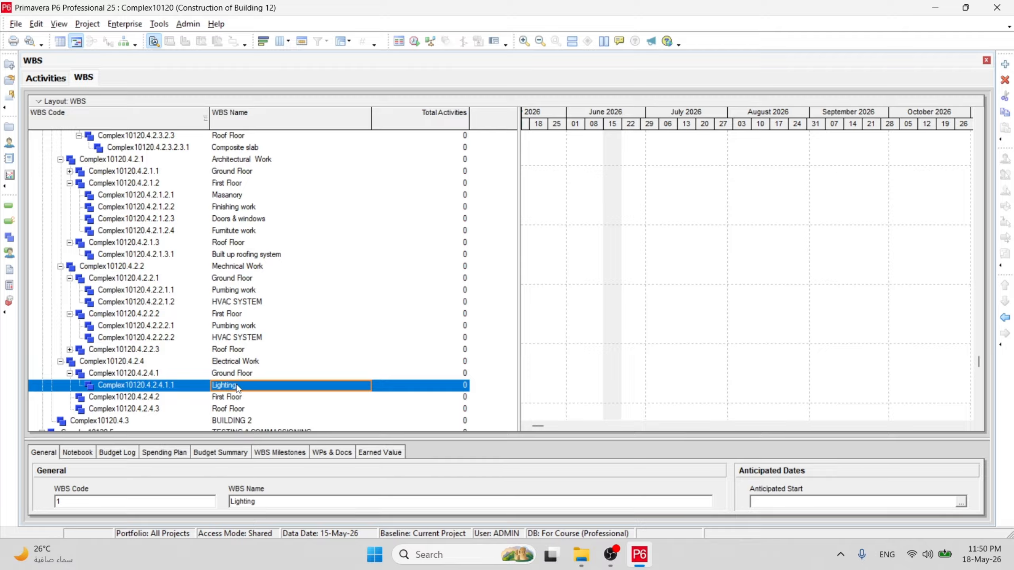
# - Add a second WBS element named Power under the Electrical Work Ground Floor
pyautogui.press('Up')
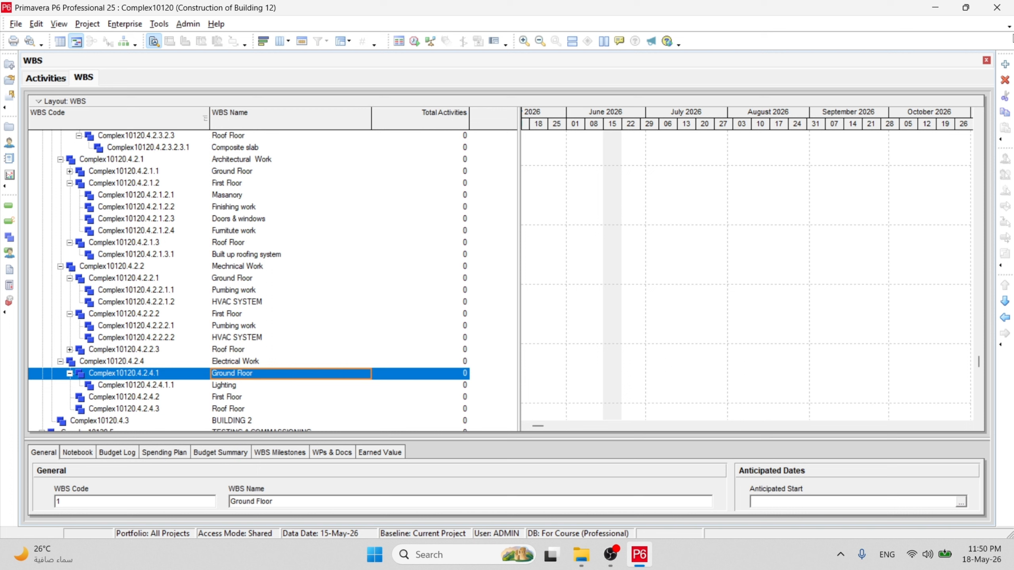
pyautogui.press('Insert')
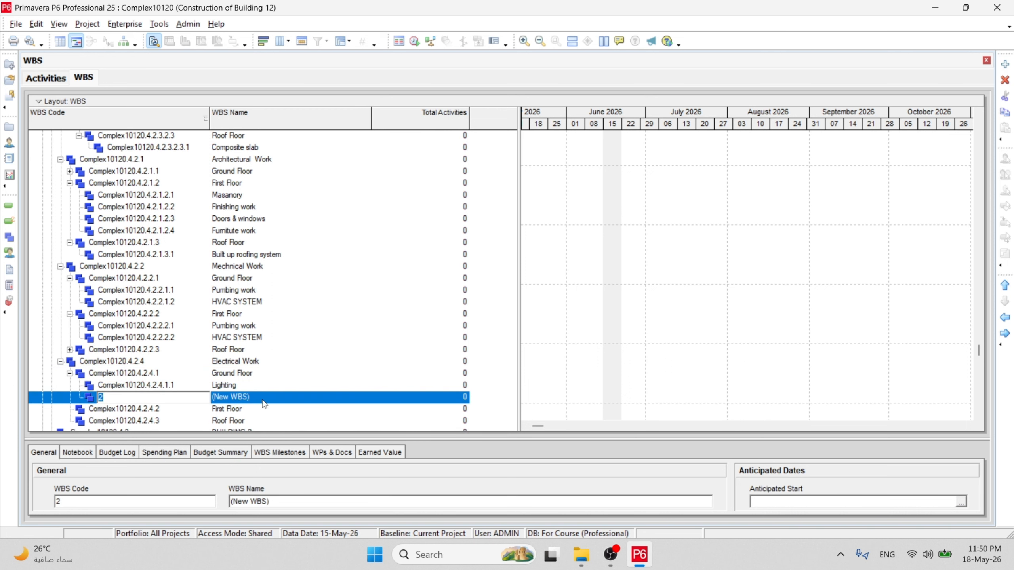
pyautogui.click(262, 396)
pyautogui.press('BackSpace')
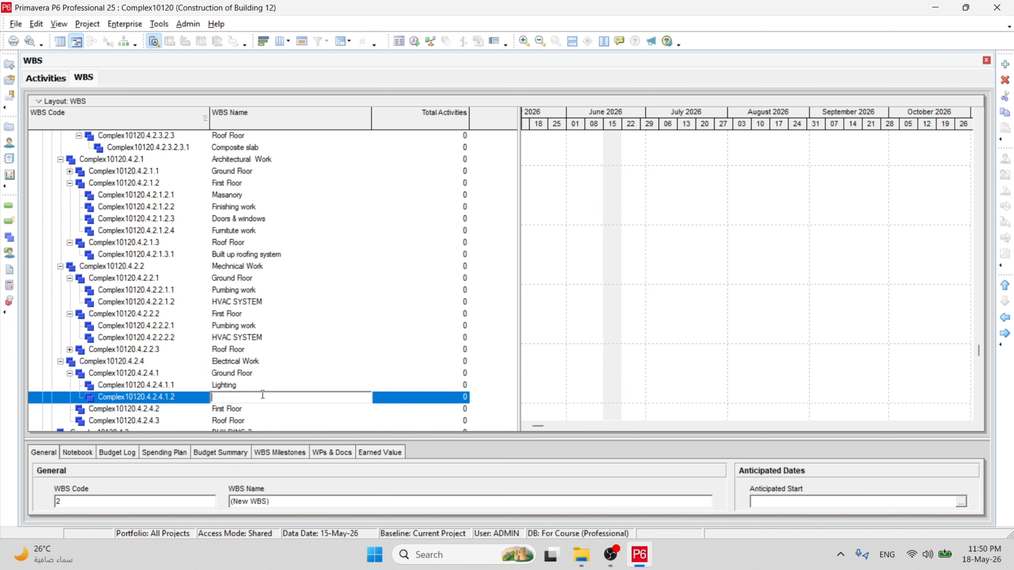
pyautogui.write('Power')
pyautogui.press('Return')
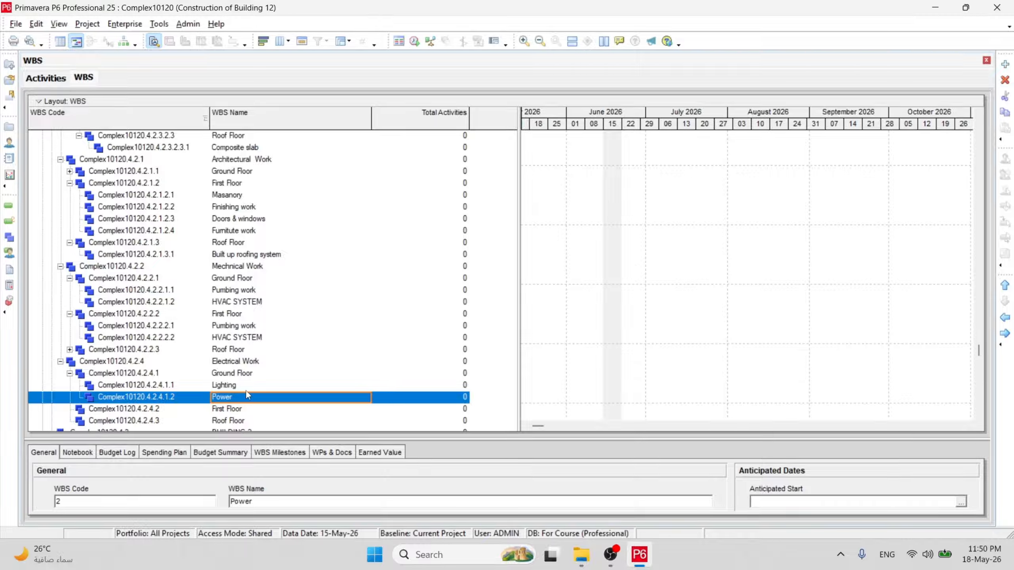
# - Add a WBS element named Telecommunaction beneath Power in the Electrical Work Ground Floor
pyautogui.click(1005, 64)
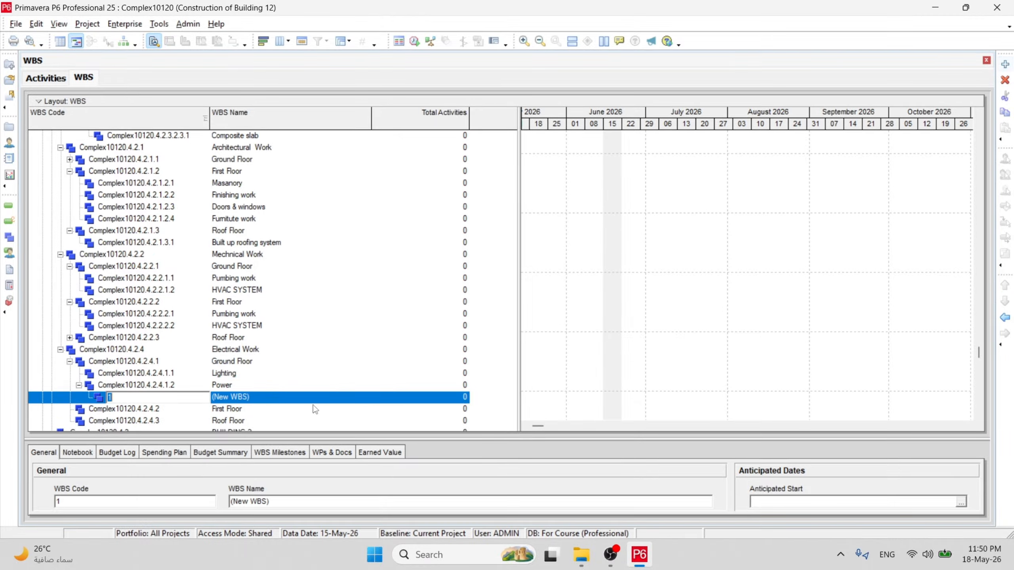
pyautogui.click(276, 396)
pyautogui.write('Te')
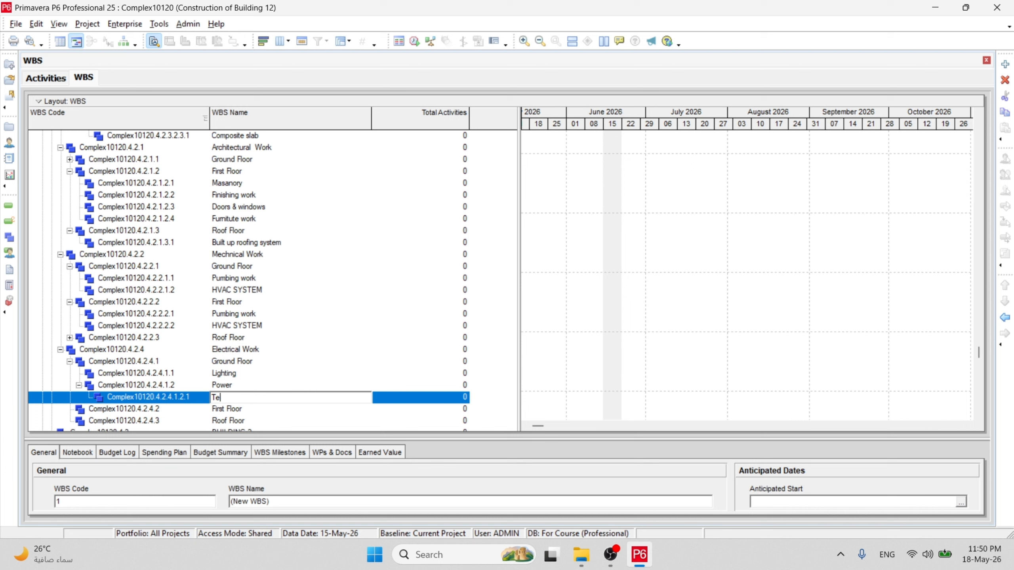
pyautogui.write('lcom')
pyautogui.click(222, 396)
pyautogui.write('e')
pyautogui.write('munaction')
pyautogui.press('Return')
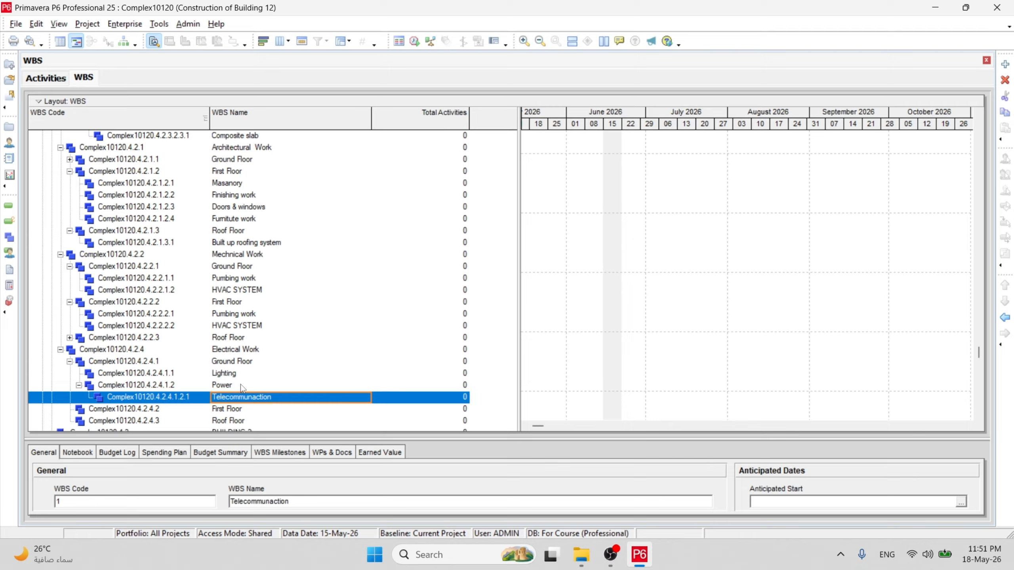
# - Outdent Telecommunaction one level so it sits directly under Ground Floor alongside Lighting and Power
pyautogui.click(228, 385)
pyautogui.click(232, 376)
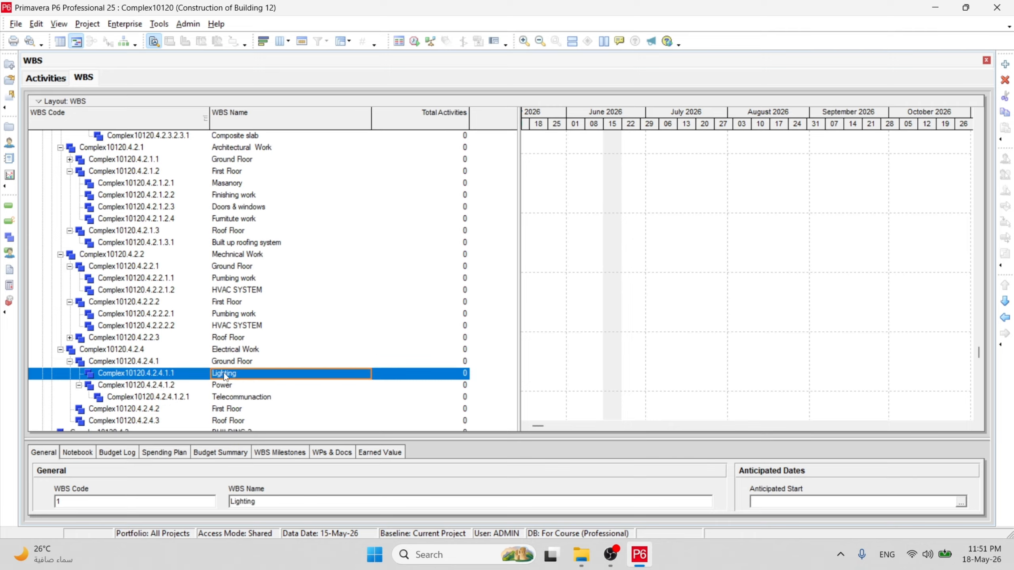
pyautogui.click(232, 386)
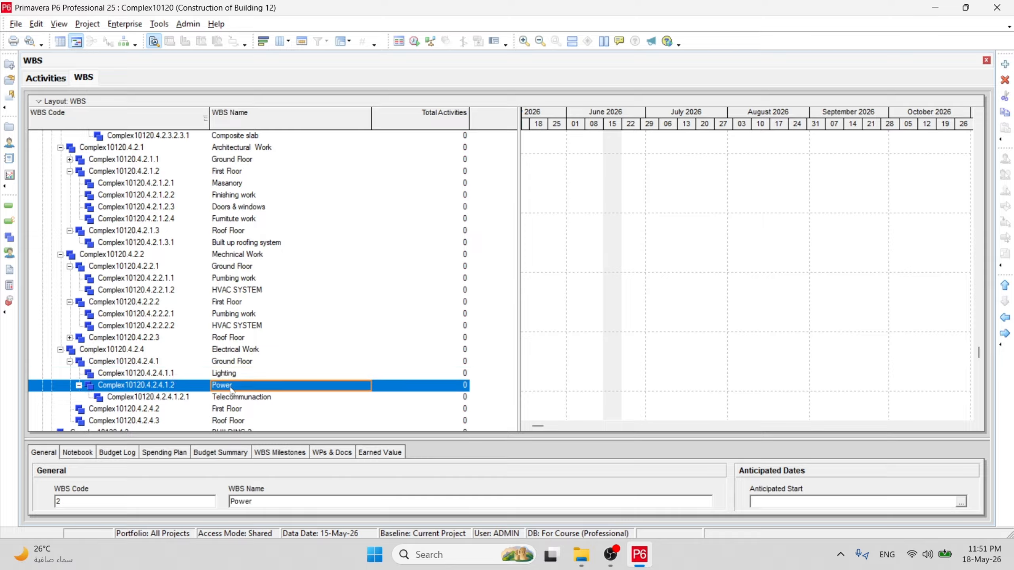
pyautogui.click(249, 398)
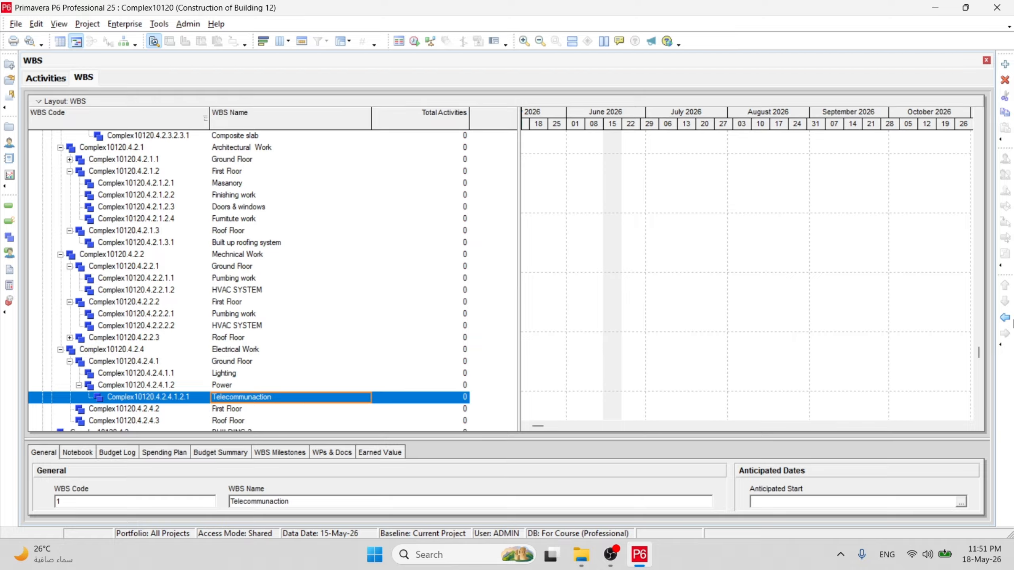
pyautogui.click(1005, 318)
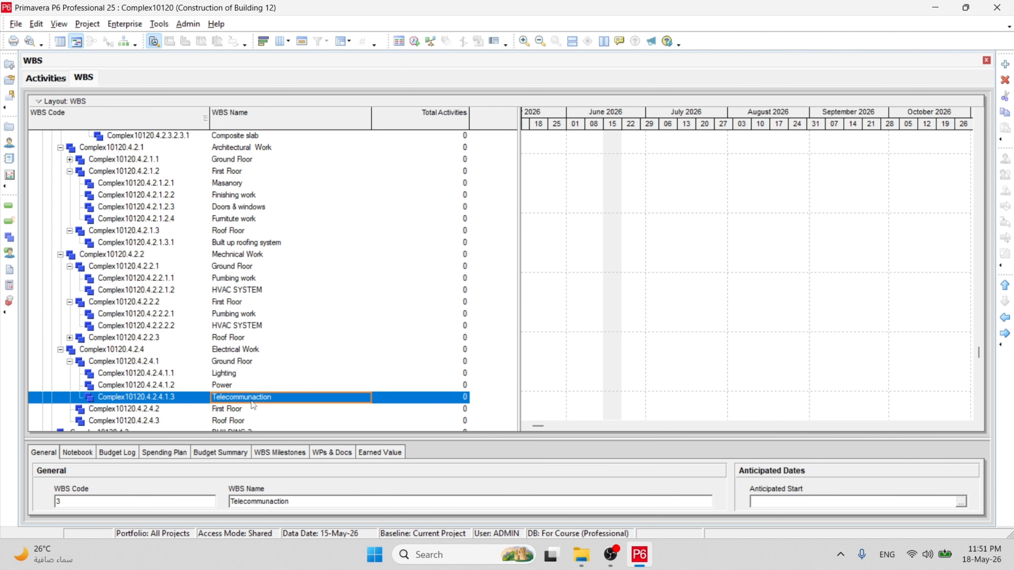
# - Copy Lighting, Power and Telecommunaction from the Electrical Work Ground Floor into its First Floor, keeping the default copy options
pyautogui.scroll(-1, 255, 393)
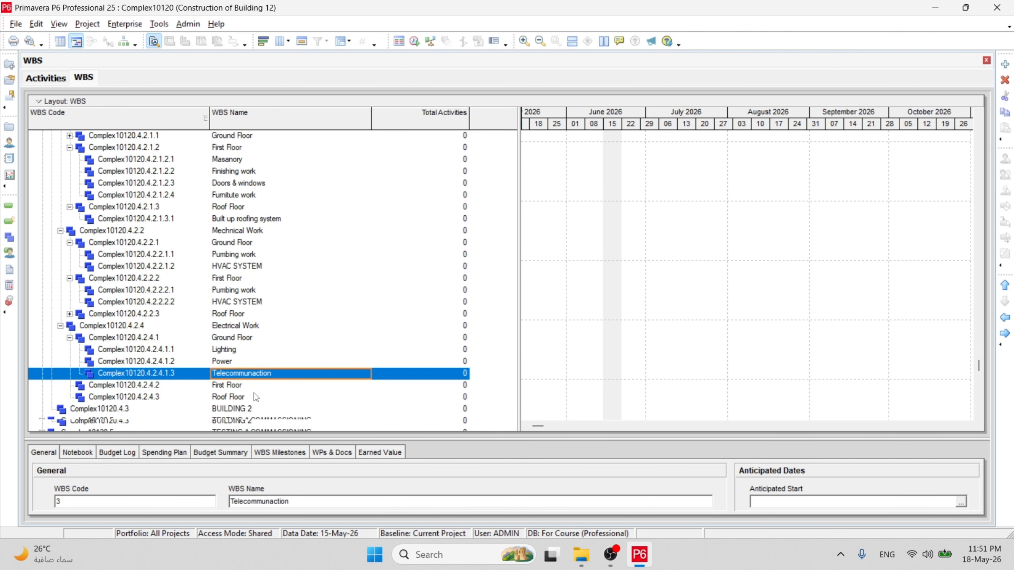
pyautogui.click(242, 387)
pyautogui.click(232, 349)
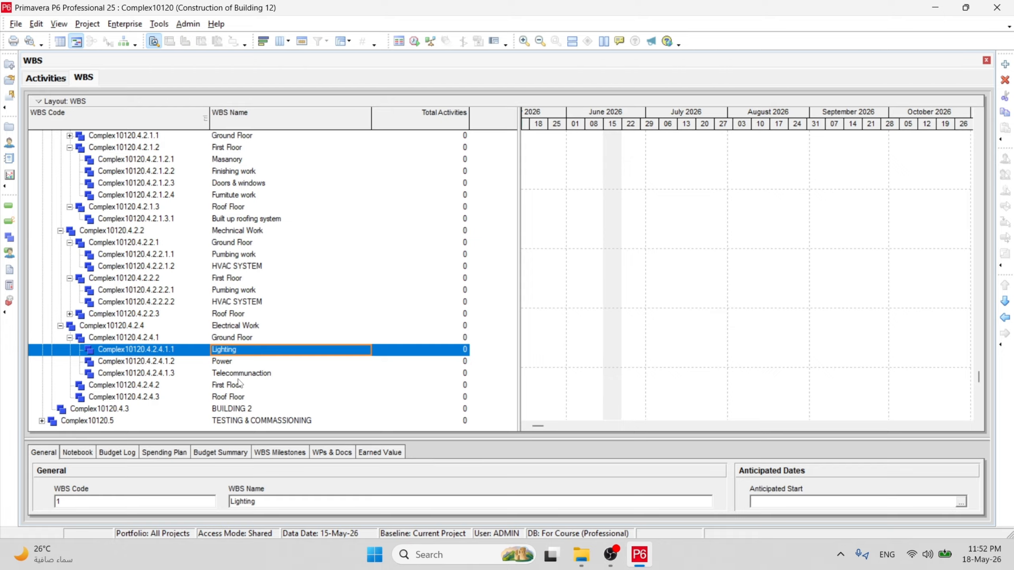
pyautogui.hotkey('shift', 'Down')
pyautogui.hotkey('shift', 'Down')
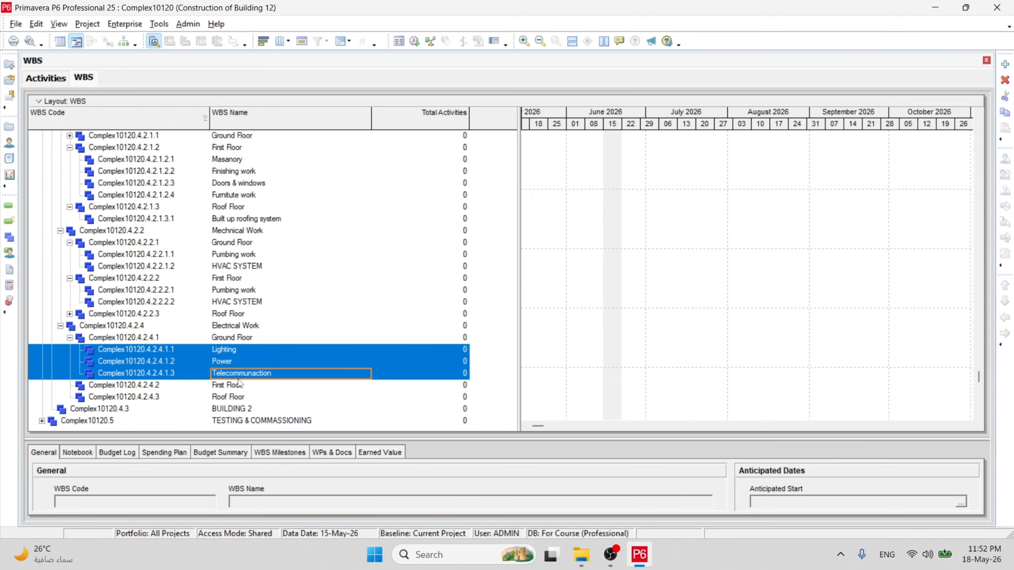
pyautogui.rightClick(240, 381)
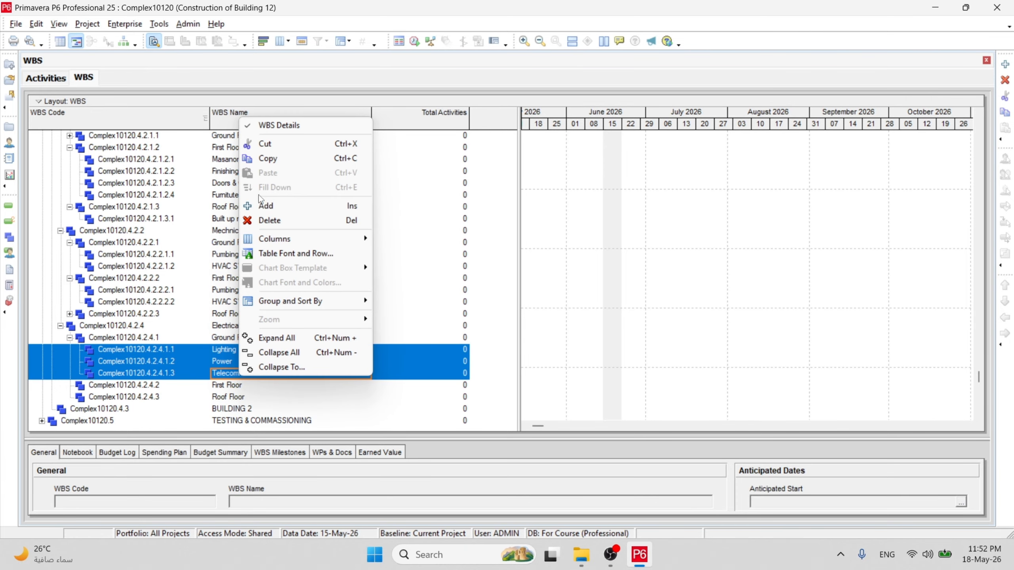
pyautogui.click(269, 159)
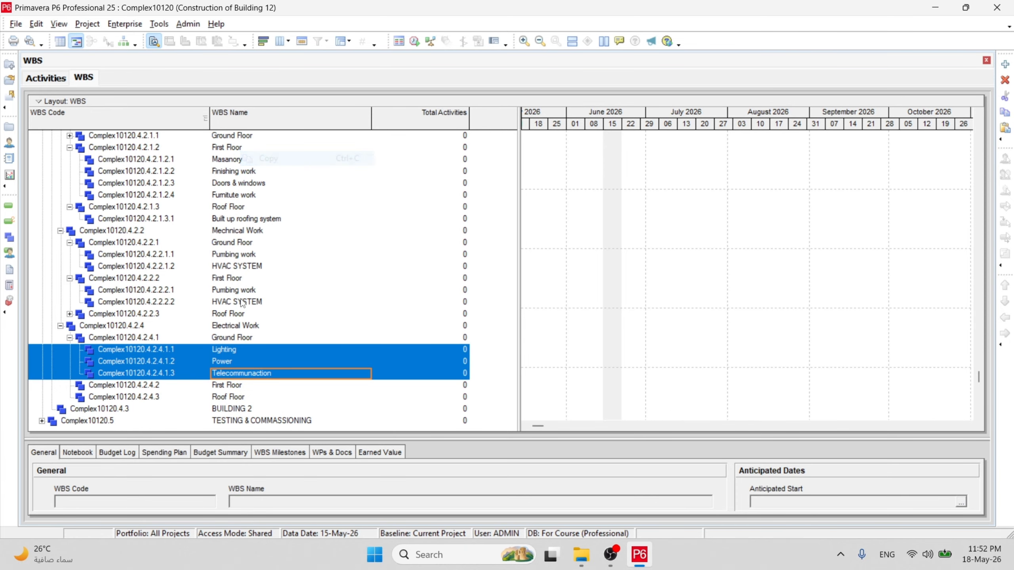
pyautogui.click(247, 385)
pyautogui.rightClick(247, 385)
pyautogui.click(280, 181)
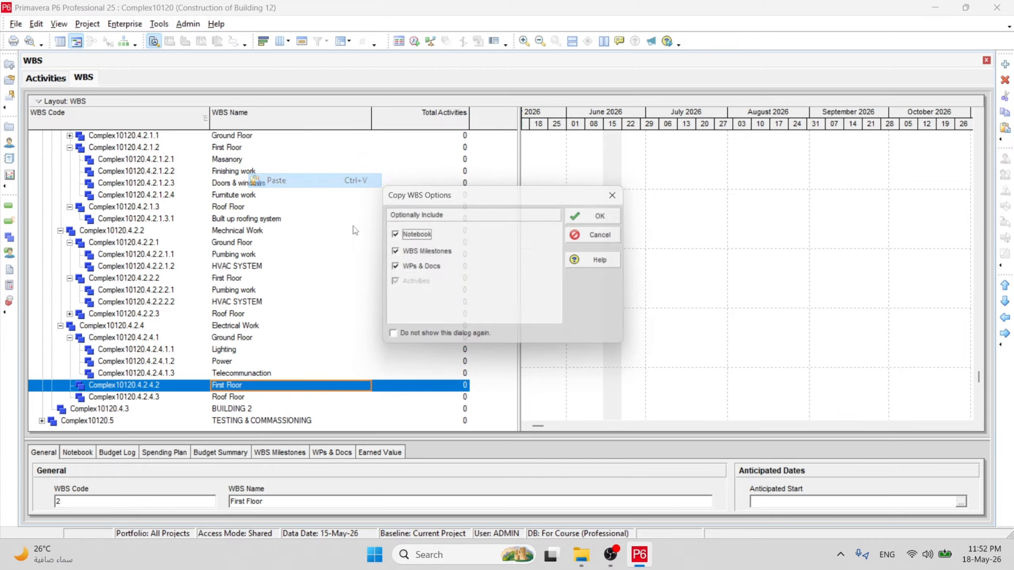
pyautogui.click(615, 217)
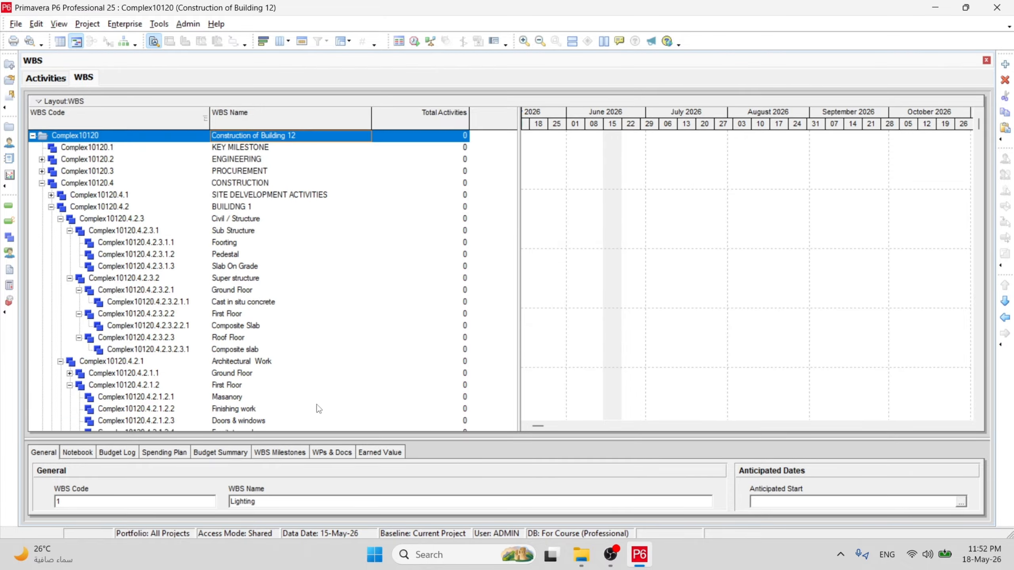
# - Paste the copied Lighting, Power and Telecommunaction elements into the Electrical Work Roof Floor, keeping the default copy options
pyautogui.scroll(-7, 318, 407)
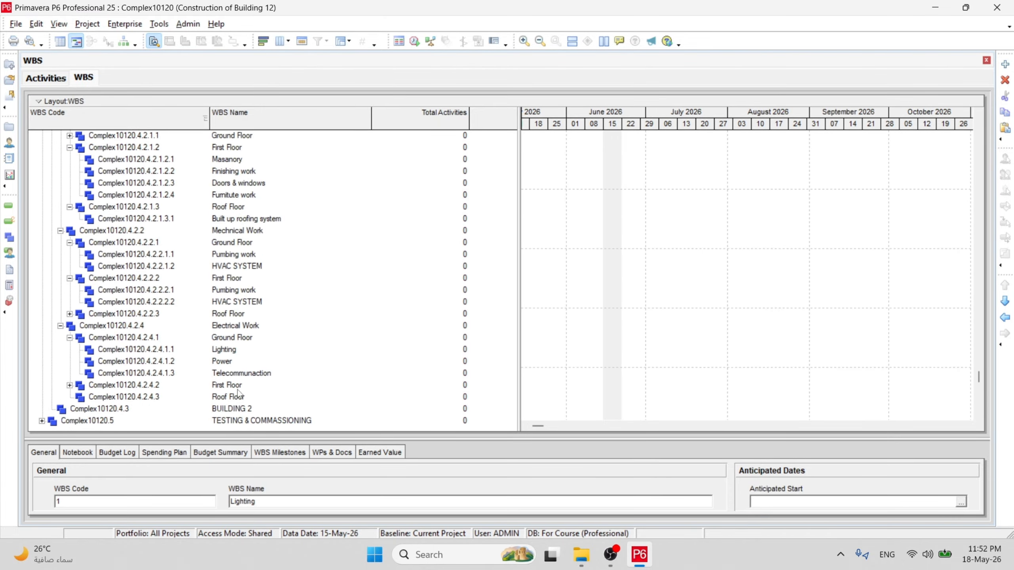
pyautogui.click(240, 396)
pyautogui.rightClick(241, 397)
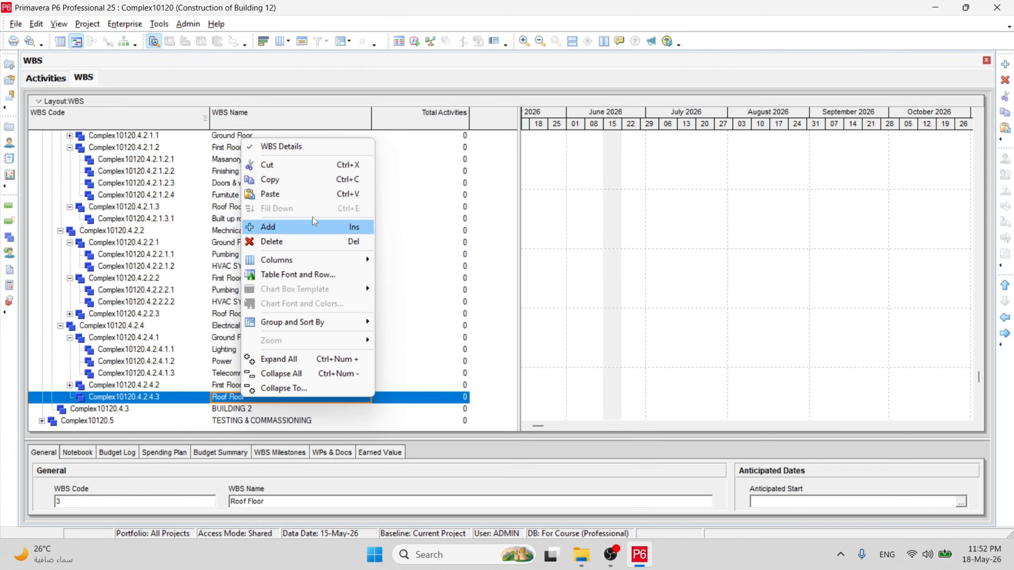
pyautogui.click(309, 194)
pyautogui.click(600, 216)
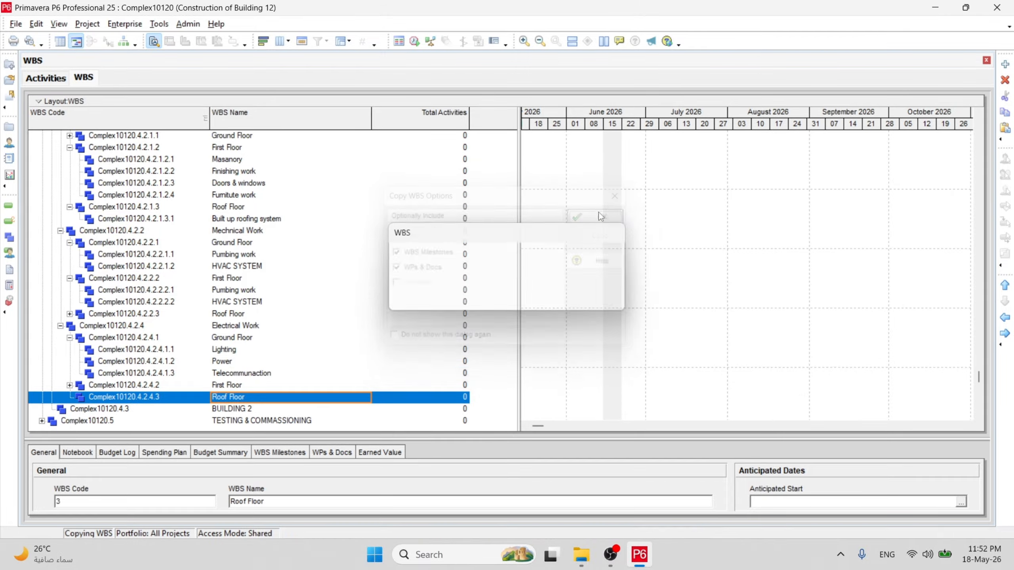
# - Expand the Electrical Work First Floor and Roof Floor and check the elements copied beneath them
pyautogui.scroll(-7, 235, 343)
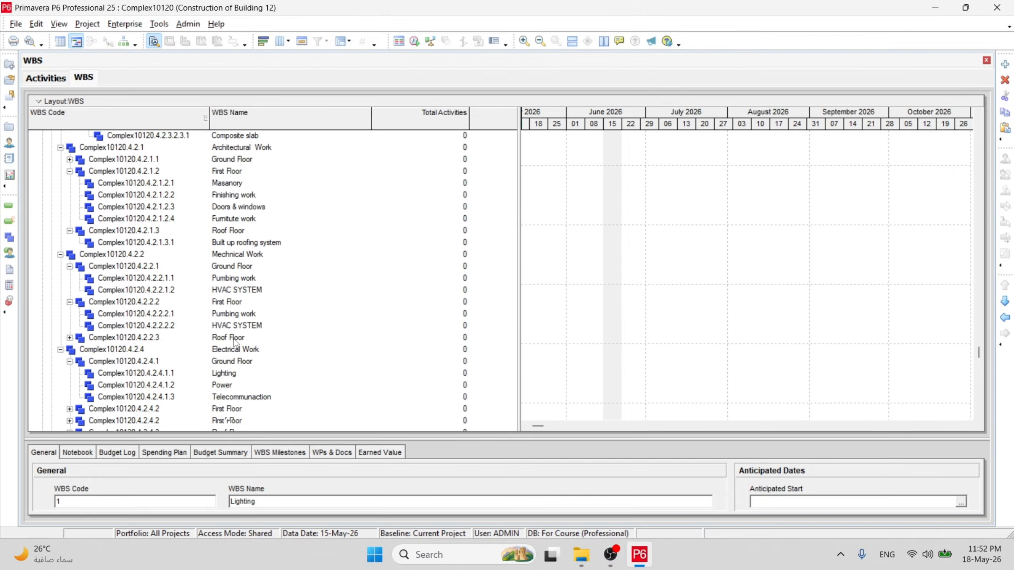
pyautogui.scroll(-1, 235, 341)
pyautogui.click(238, 384)
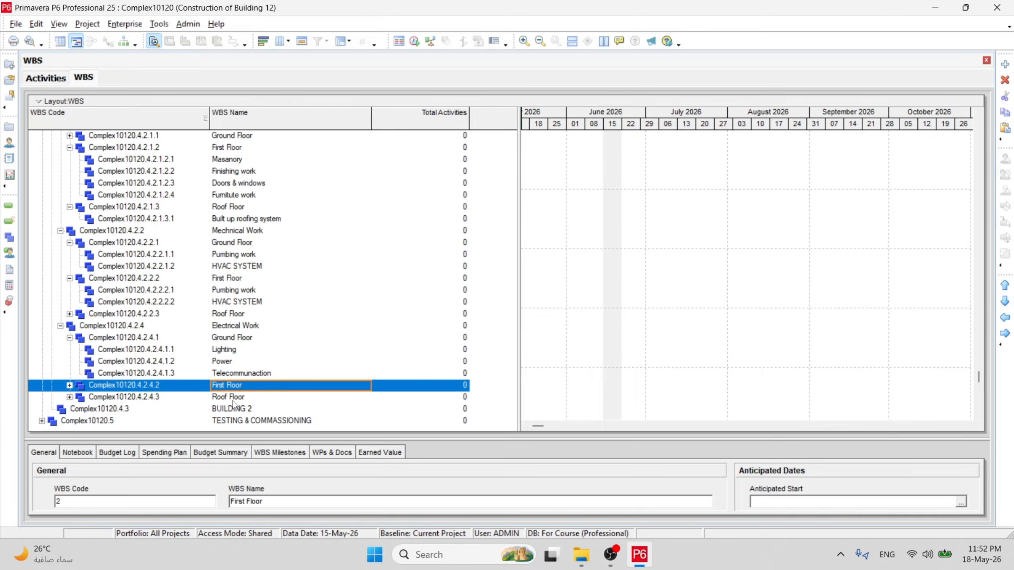
pyautogui.click(71, 396)
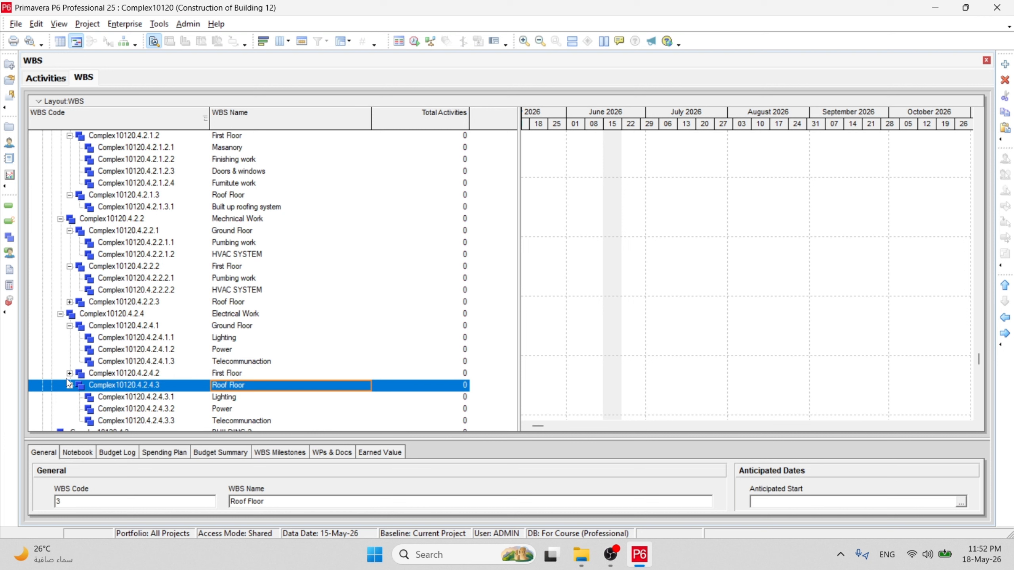
pyautogui.click(69, 376)
pyautogui.click(233, 386)
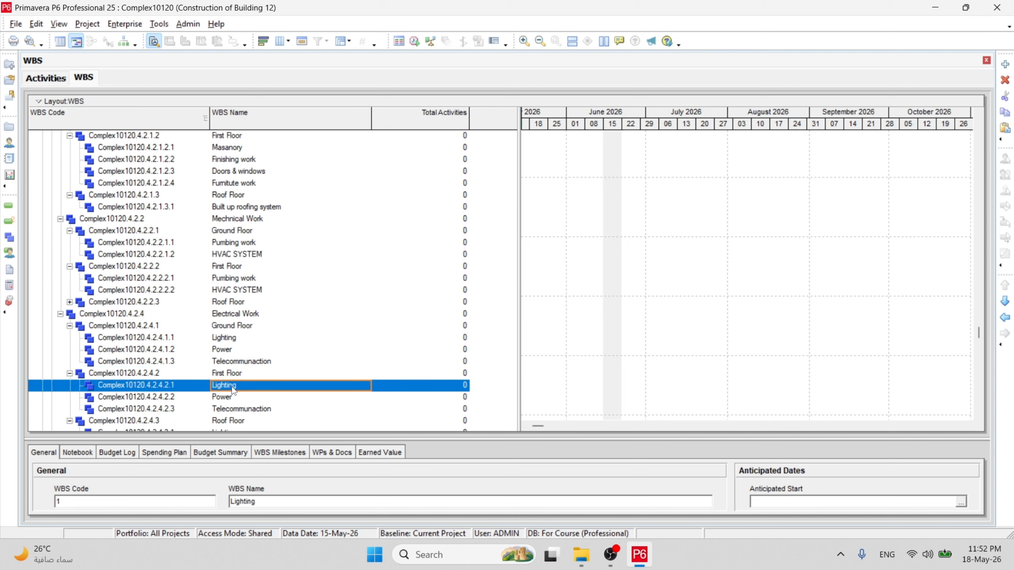
pyautogui.click(235, 399)
pyautogui.click(236, 406)
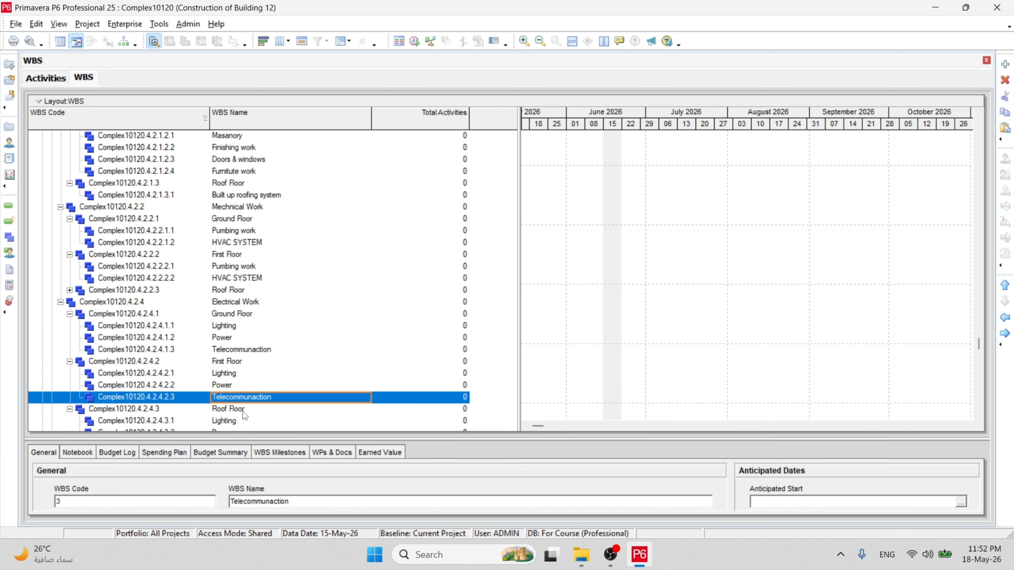
pyautogui.click(222, 385)
pyautogui.click(225, 375)
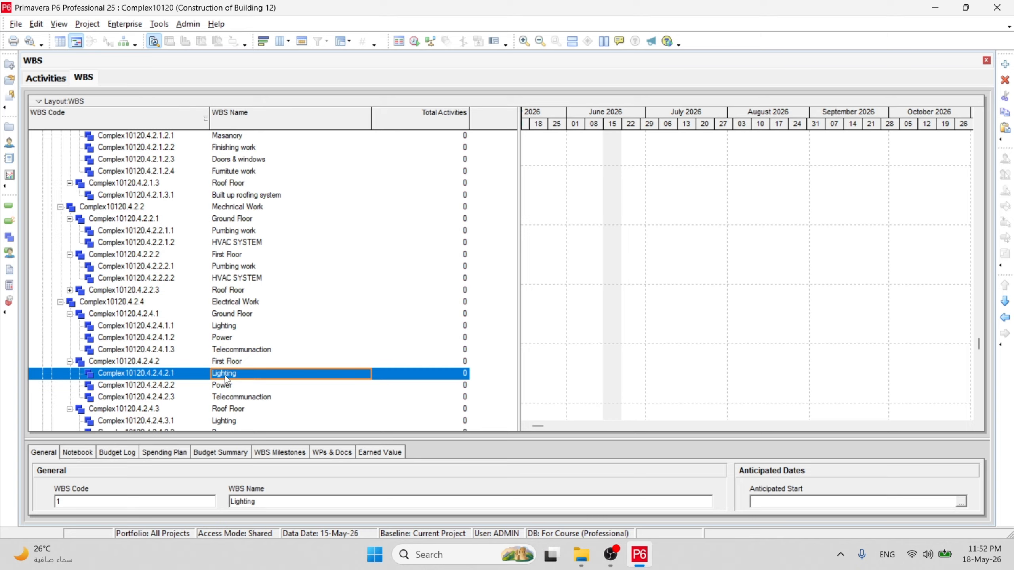
pyautogui.click(243, 352)
pyautogui.click(242, 362)
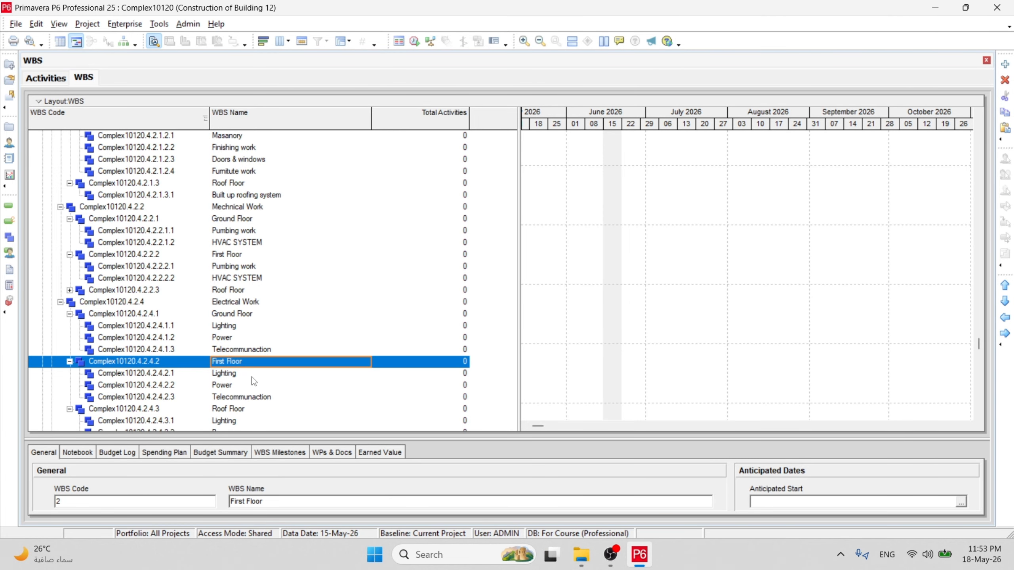
pyautogui.scroll(-2, 252, 377)
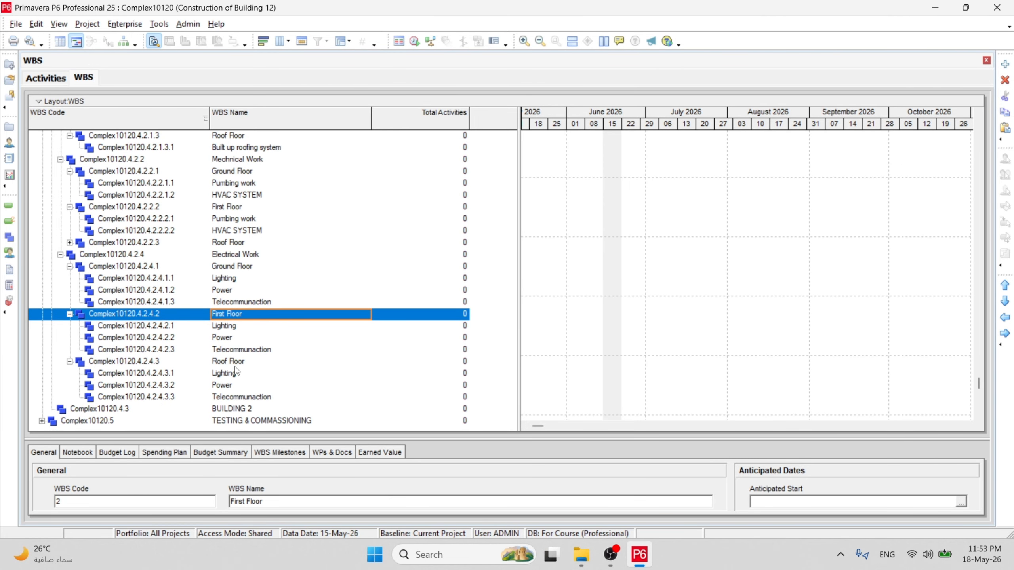
# - Collapse the Ground Floor, First Floor and Roof Floor branches of Electrical Work
pyautogui.click(69, 361)
pyautogui.click(69, 326)
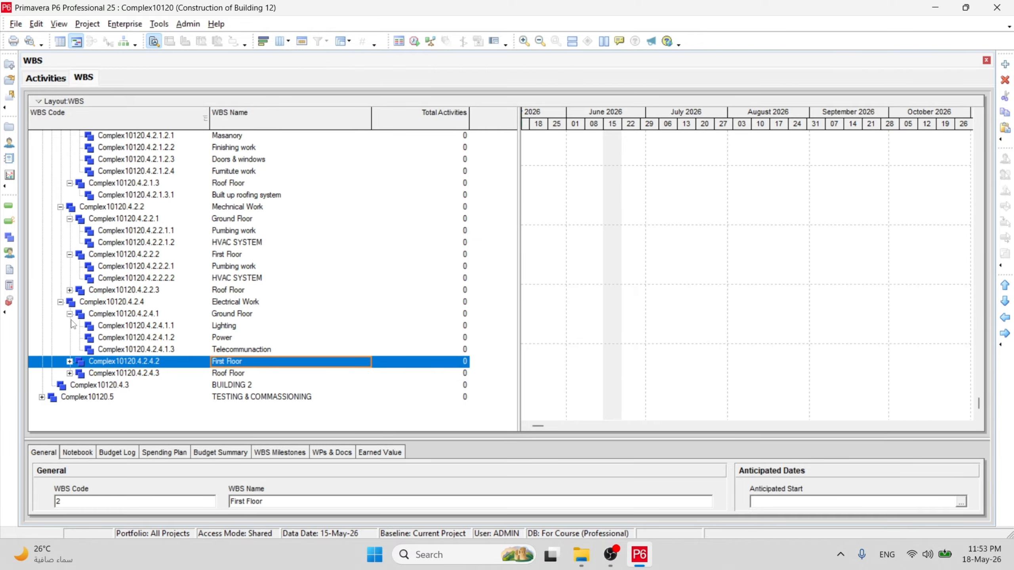
pyautogui.click(70, 314)
pyautogui.click(69, 314)
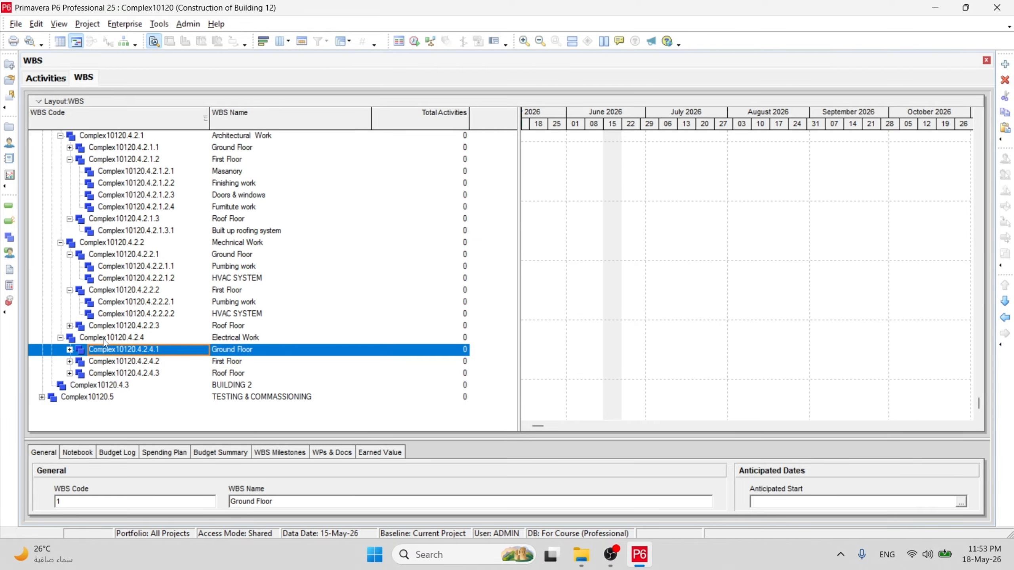
# - Review the BUILIDNG 1 breakdown from Civil / Structure through Electrical Work, along with the BUILDING 2 element
pyautogui.click(243, 373)
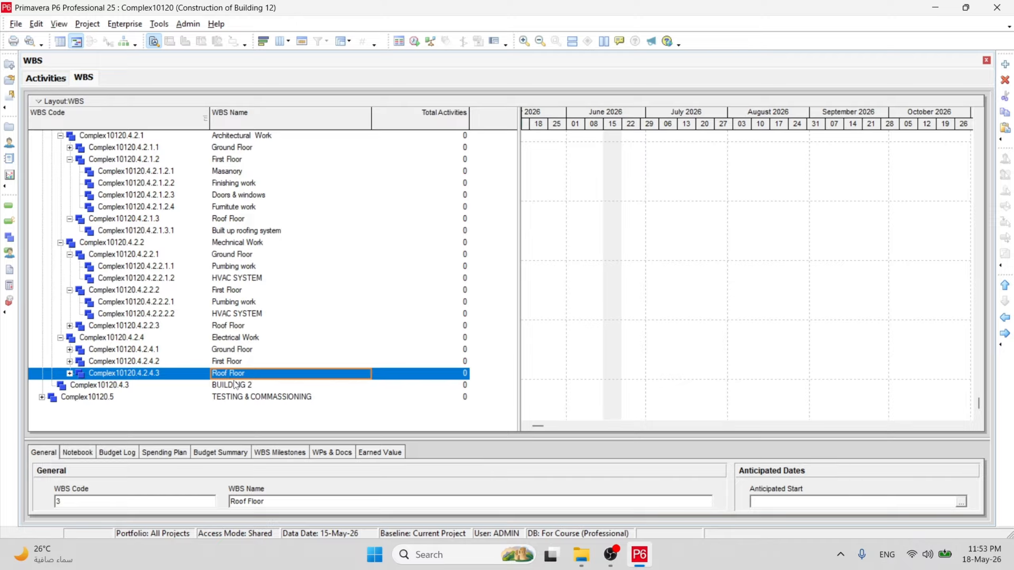
pyautogui.click(231, 383)
pyautogui.click(236, 376)
pyautogui.click(246, 389)
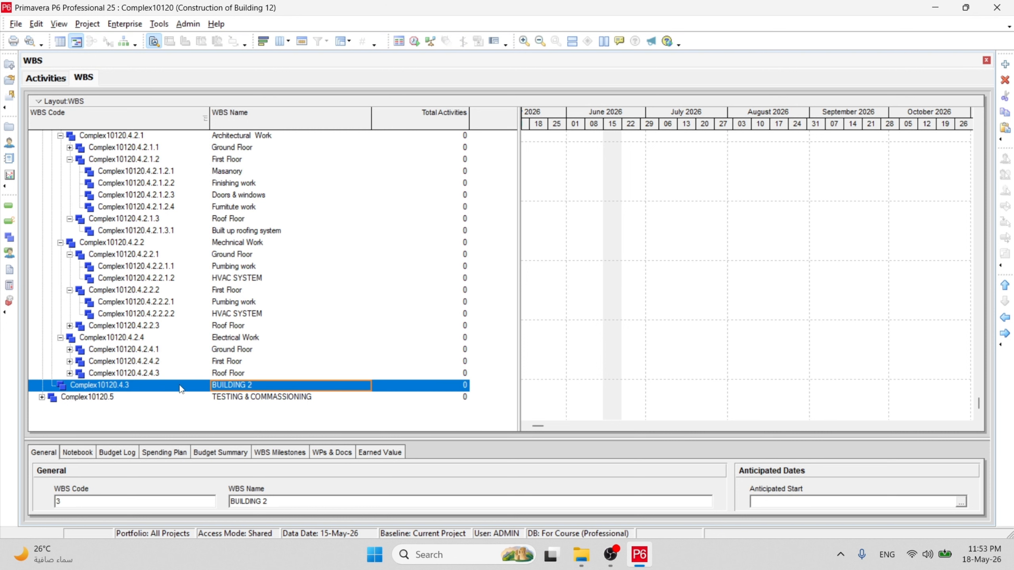
pyautogui.scroll(6, 235, 296)
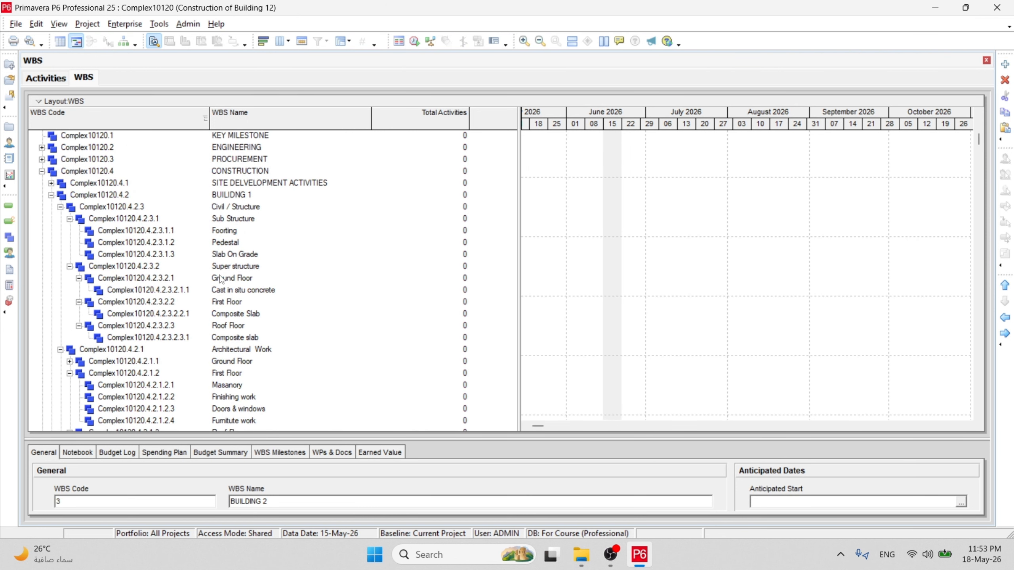
pyautogui.scroll(-3, 220, 291)
pyautogui.scroll(-2, 220, 292)
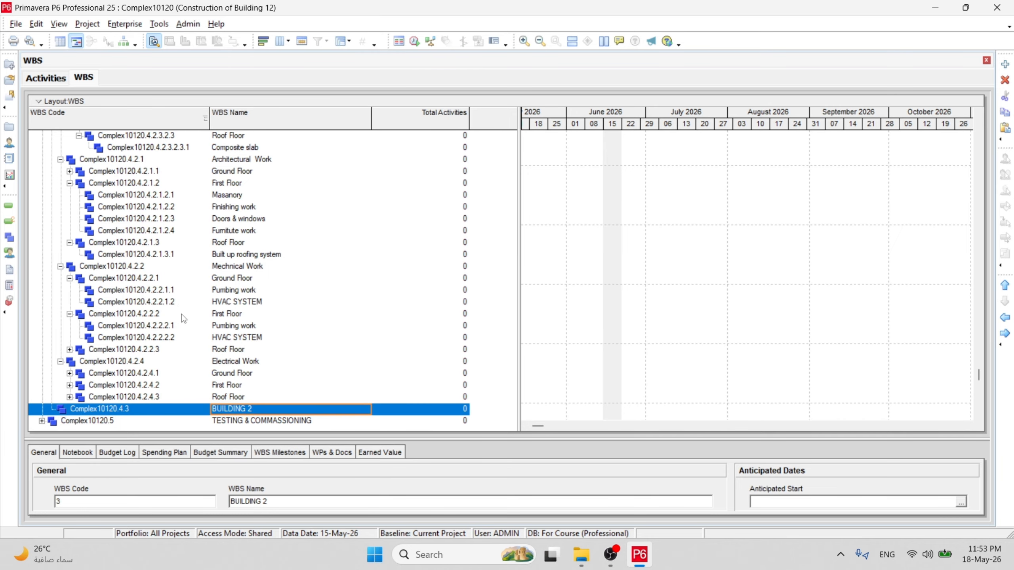
pyautogui.scroll(2, 182, 314)
pyautogui.scroll(-2, 226, 352)
# - Expand TESTING & COMMASSIONING to show its child WBS elements
pyautogui.click(238, 422)
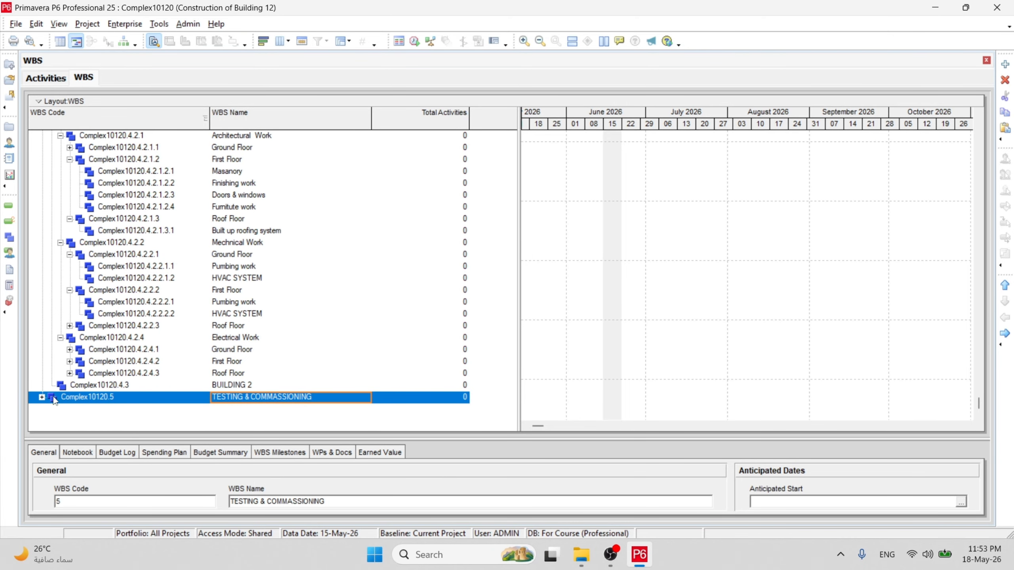
pyautogui.click(42, 397)
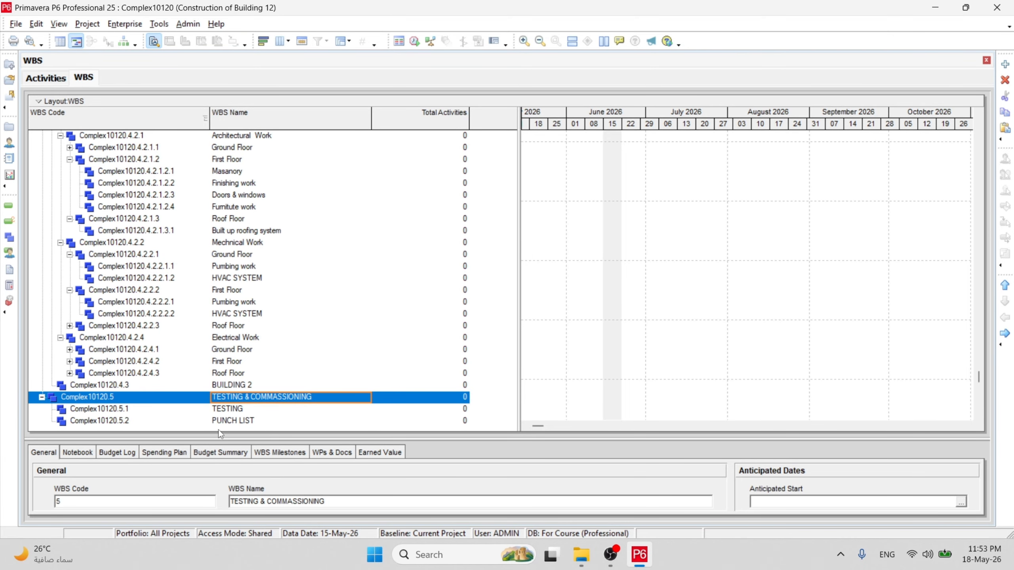
pyautogui.click(229, 409)
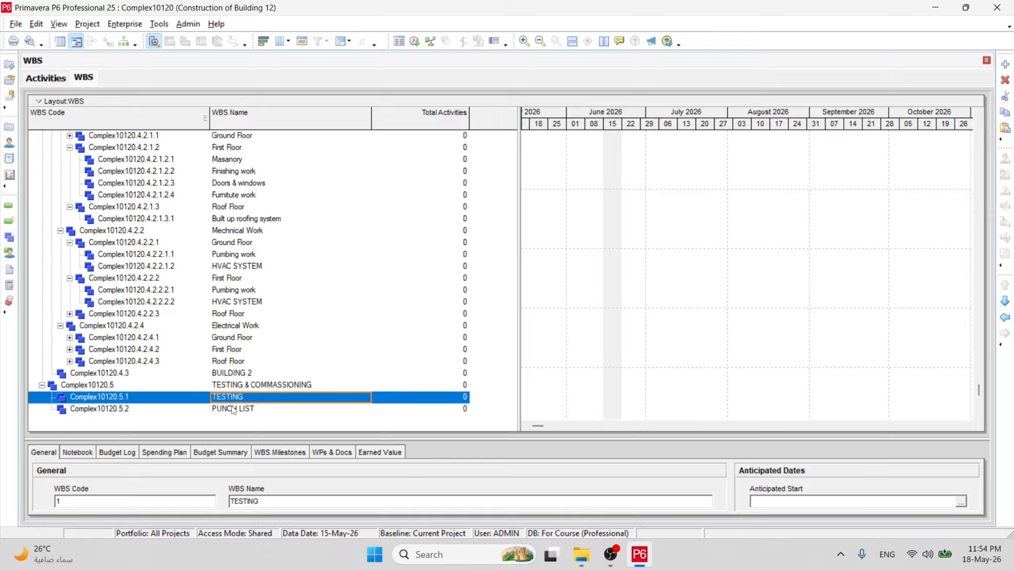
# - Add a child WBS element named Tess under TESTING
pyautogui.rightClick(232, 399)
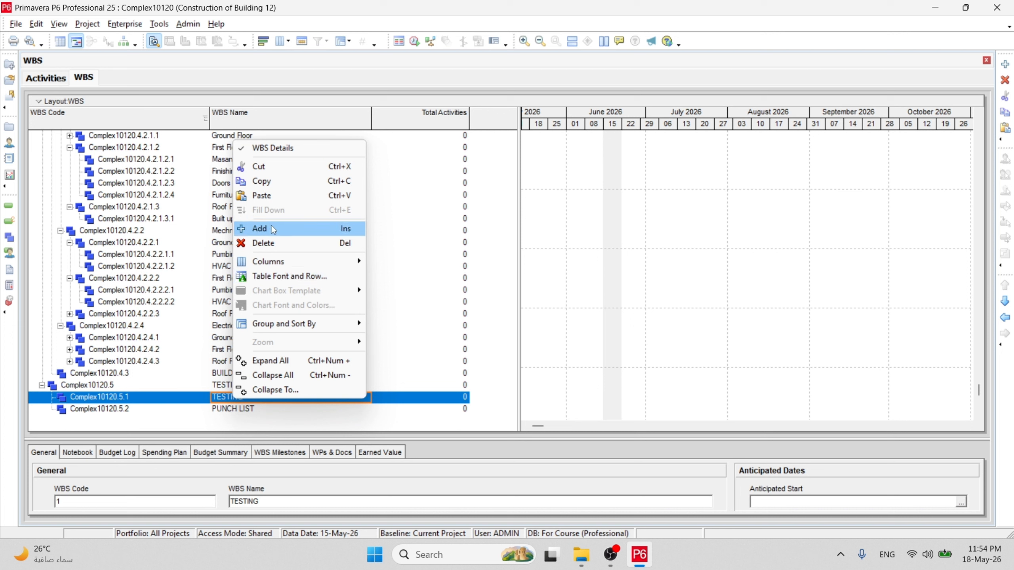
pyautogui.click(259, 229)
pyautogui.click(258, 399)
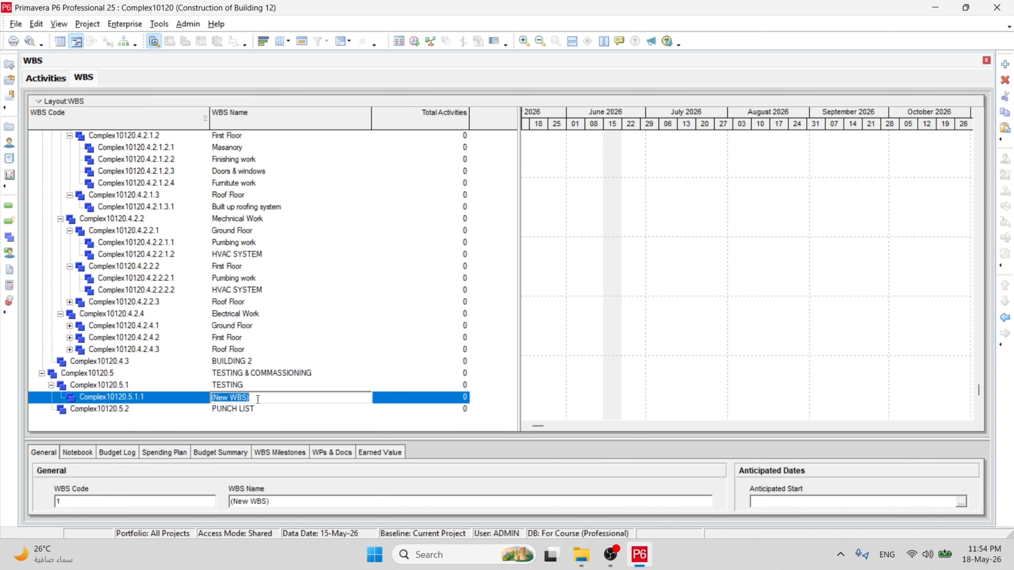
pyautogui.press('BackSpace')
pyautogui.write('Tess')
pyautogui.click(245, 387)
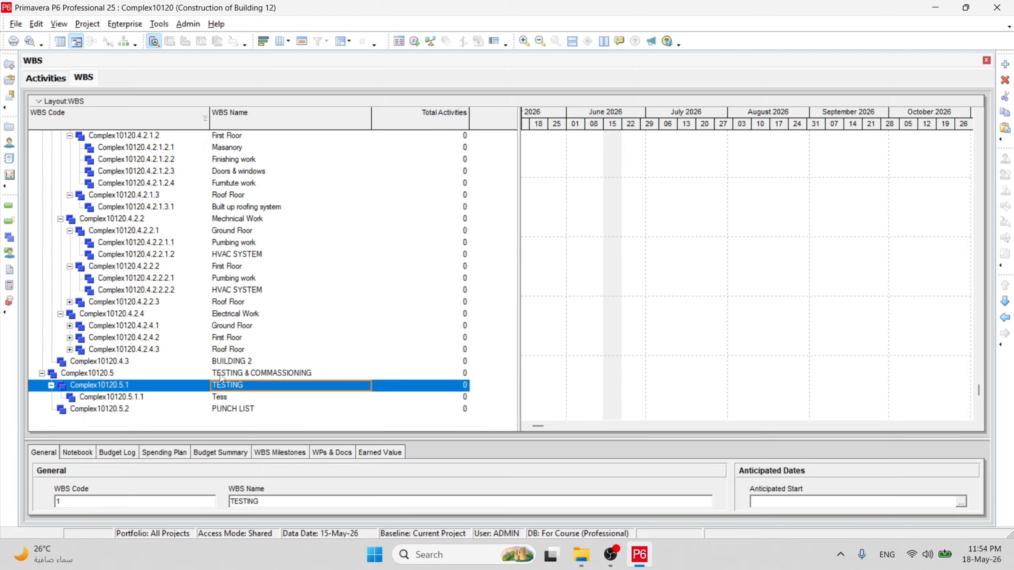
# - Outdent Tess one level so it sits directly under TESTING & COMMASSIONING
pyautogui.click(220, 374)
pyautogui.click(239, 387)
pyautogui.click(233, 397)
pyautogui.click(1005, 318)
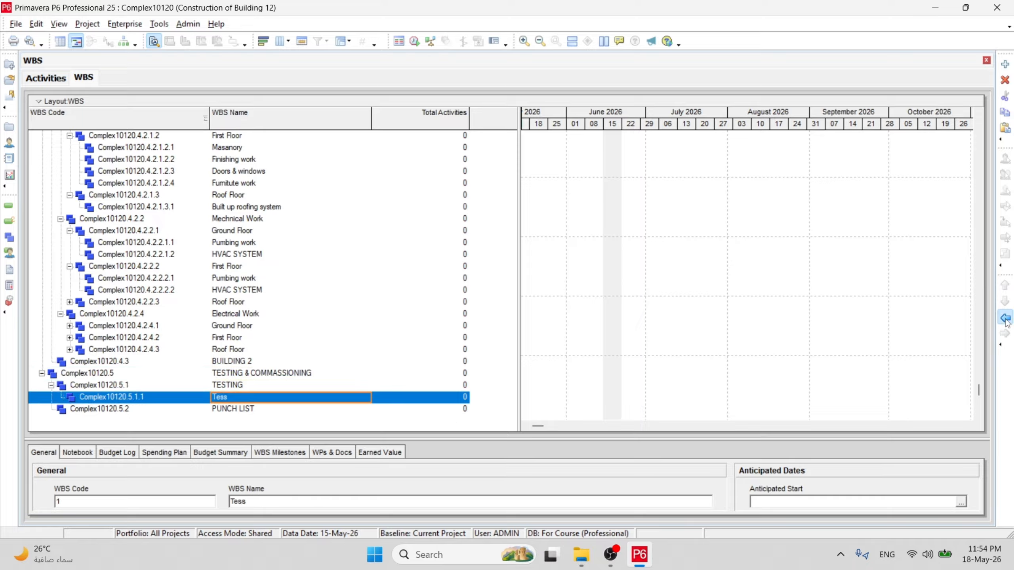
# - Try to clear the name of the Tess element, then delete that element from TESTING & COMMASSIONING
pyautogui.click(236, 401)
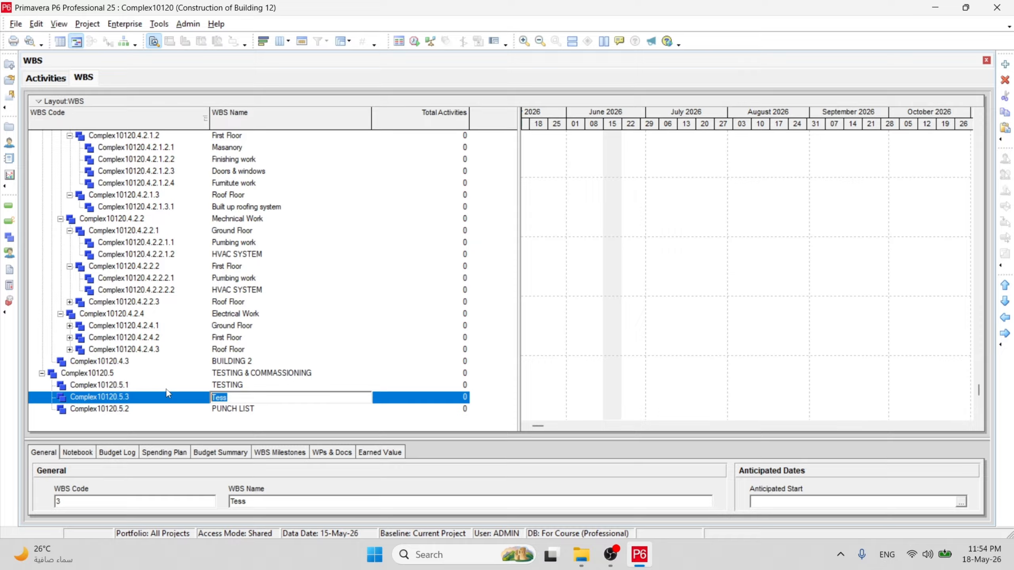
pyautogui.press('BackSpace')
pyautogui.click(177, 375)
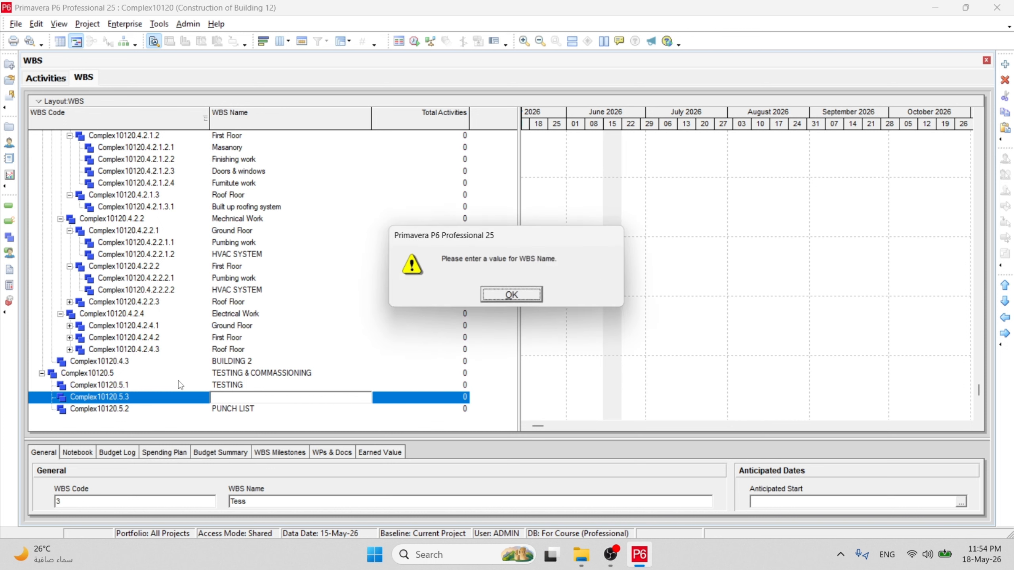
pyautogui.click(511, 295)
pyautogui.click(218, 398)
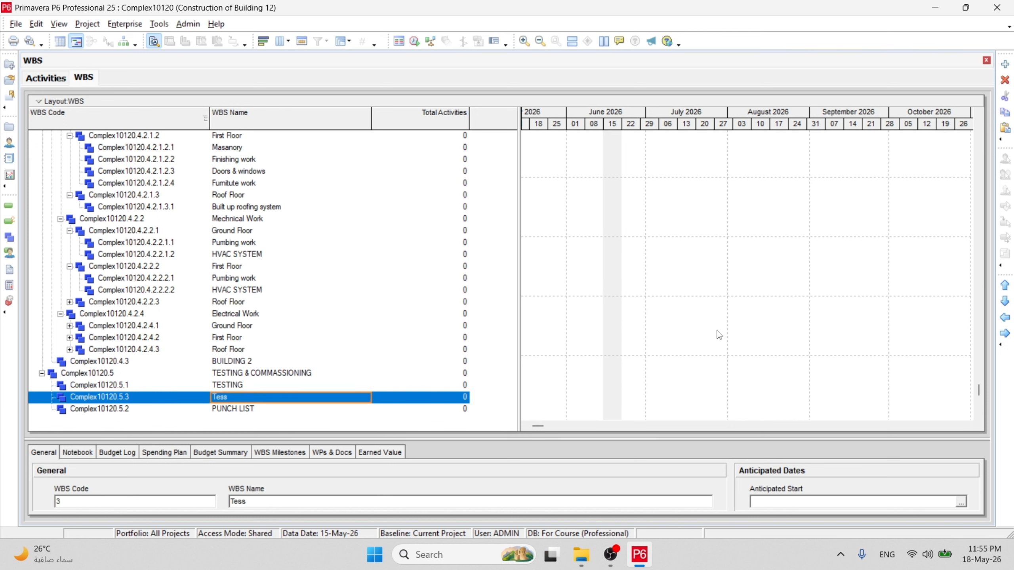
pyautogui.click(1004, 80)
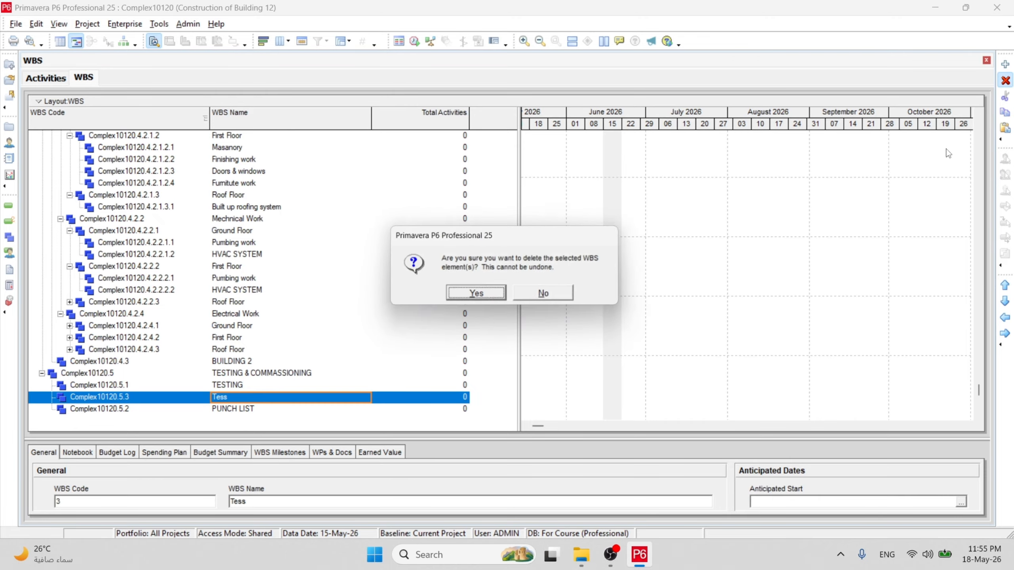
pyautogui.click(491, 294)
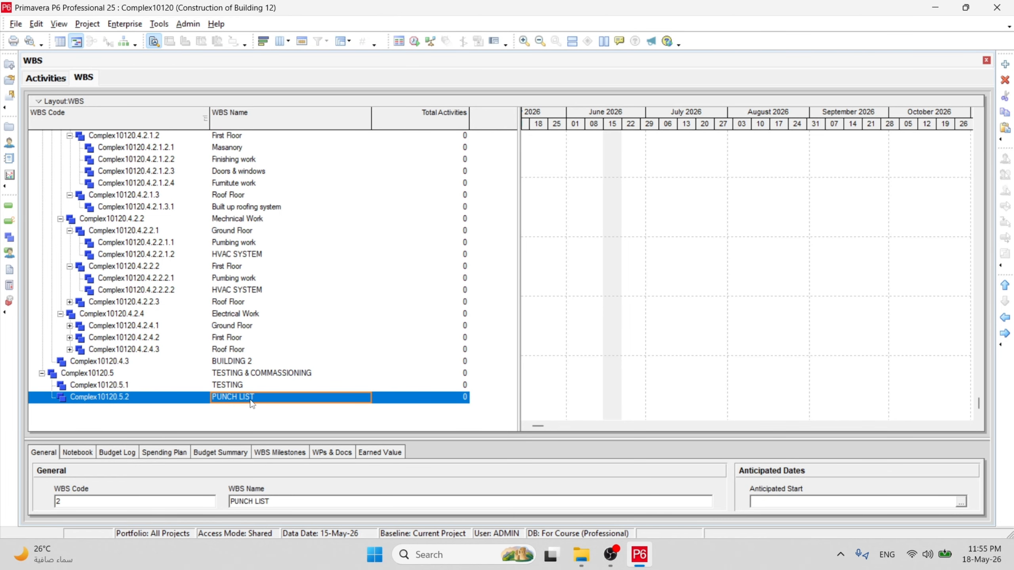
pyautogui.scroll(7, 252, 403)
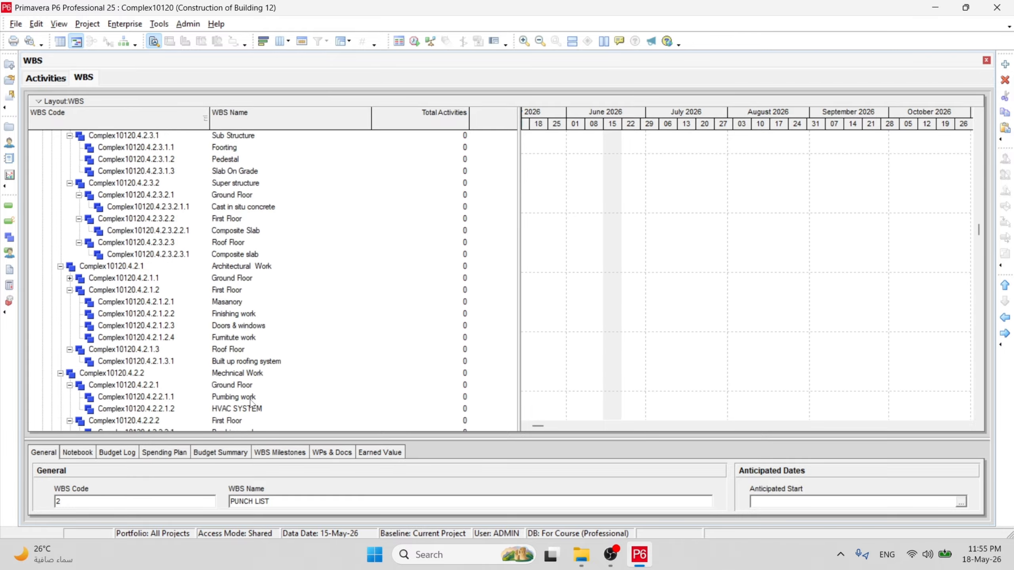
pyautogui.scroll(-7, 242, 386)
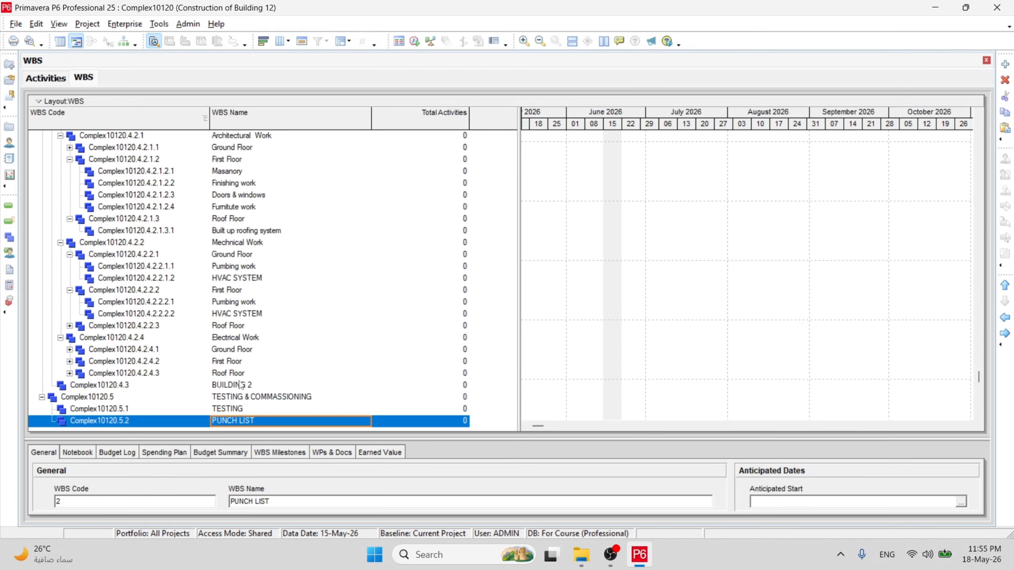
pyautogui.click(218, 411)
pyautogui.click(218, 412)
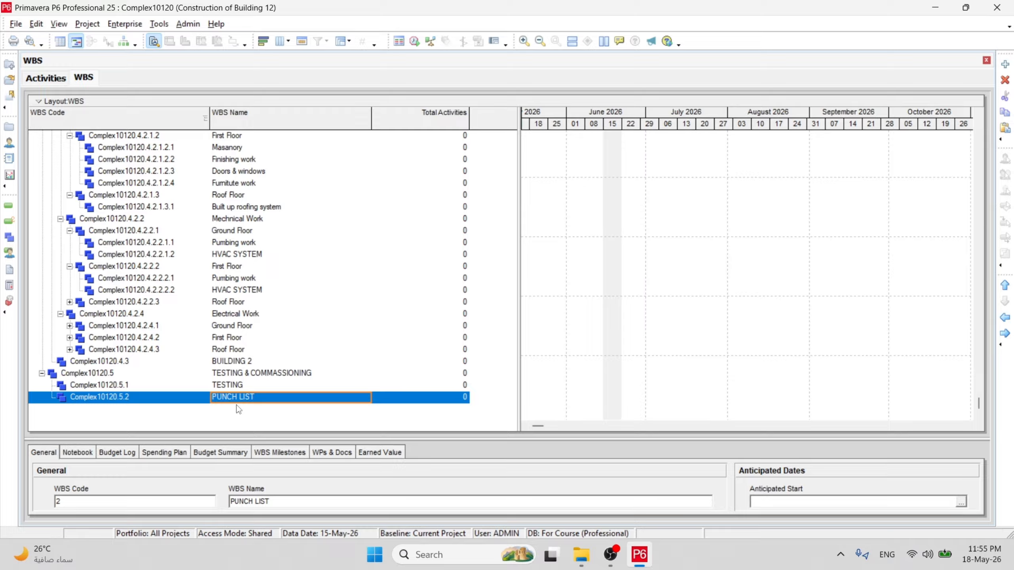
# - Add a child WBS element named Compltion & Demobilization under TESTING & COMMASSIONING
pyautogui.click(239, 374)
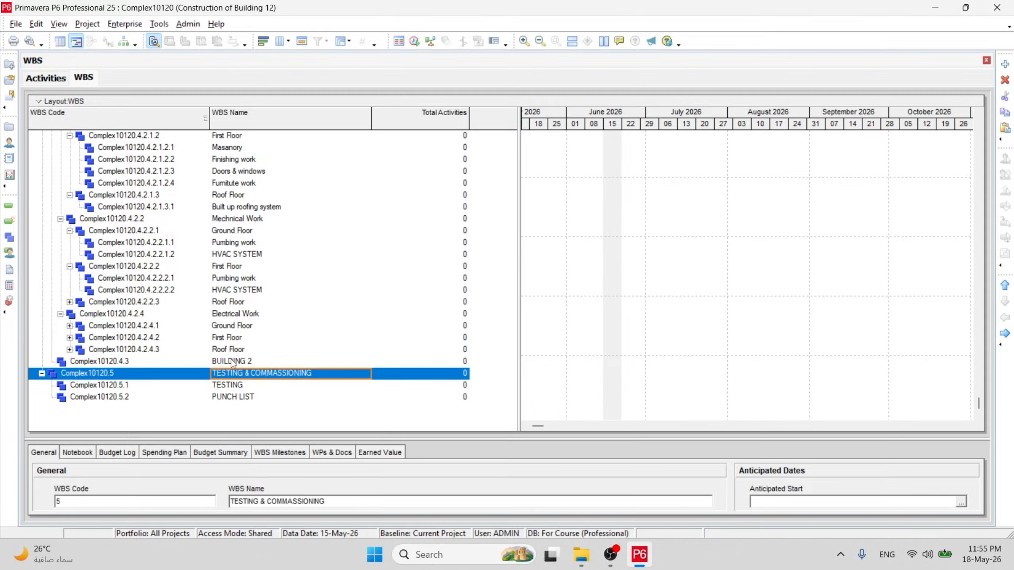
pyautogui.rightClick(213, 371)
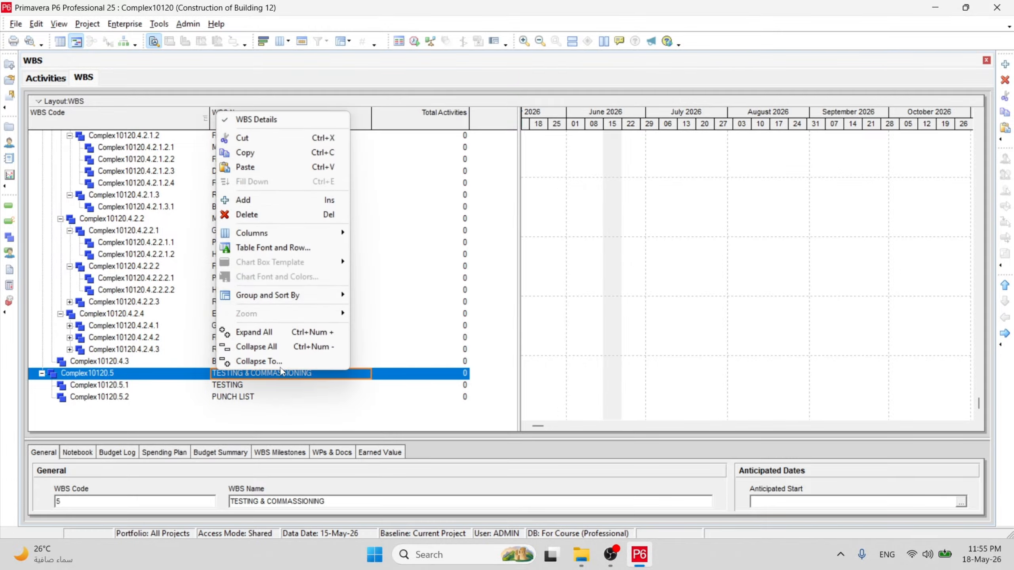
pyautogui.click(254, 199)
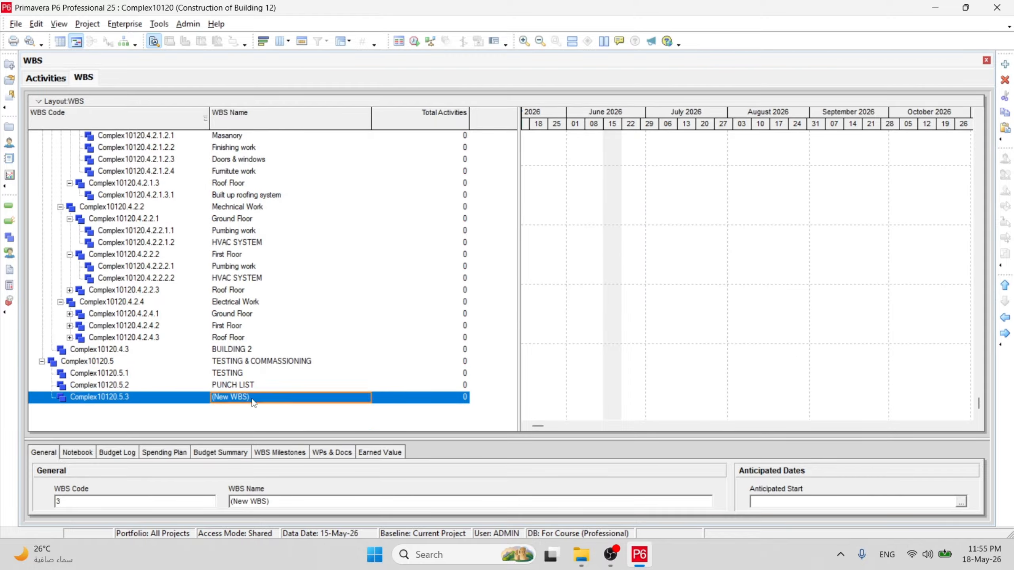
pyautogui.press('BackSpace')
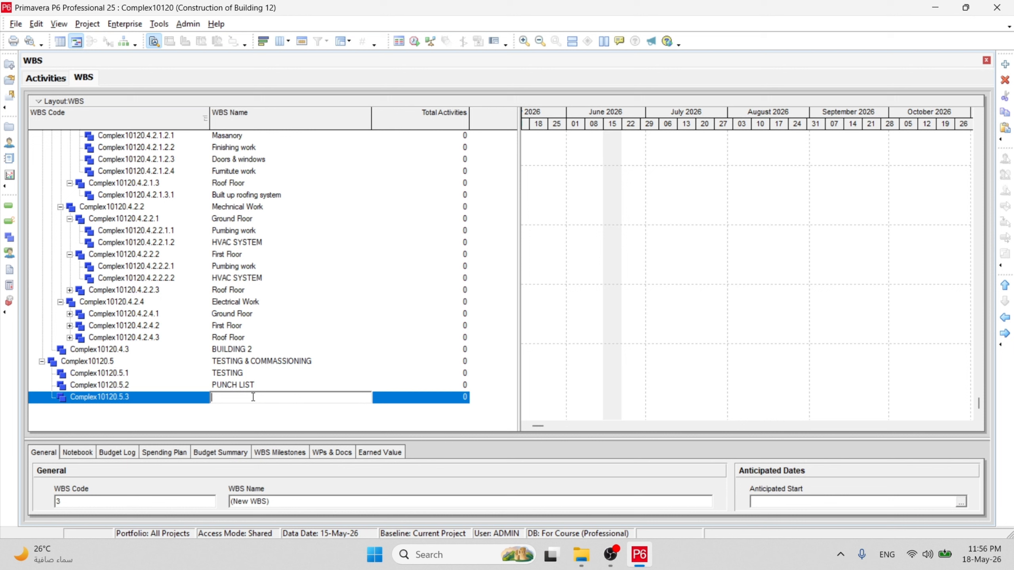
pyautogui.write('Compltion & Demobilization')
pyautogui.click(262, 416)
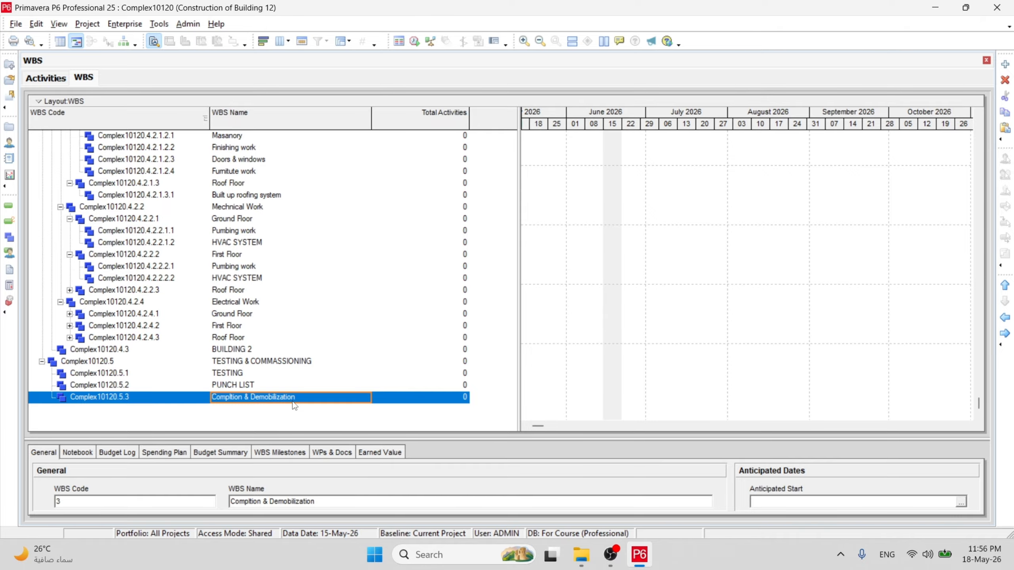
# - Refresh the Activities view and check its BUILDING 2 and TESTING & COMMASSIONING bands
pyautogui.scroll(8, 207, 333)
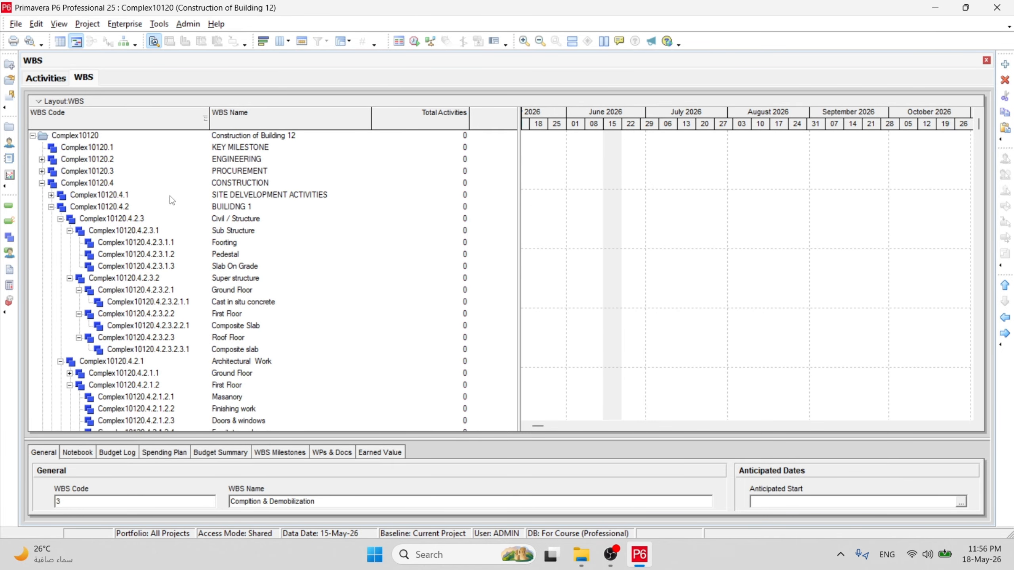
pyautogui.click(46, 79)
pyautogui.press('F5')
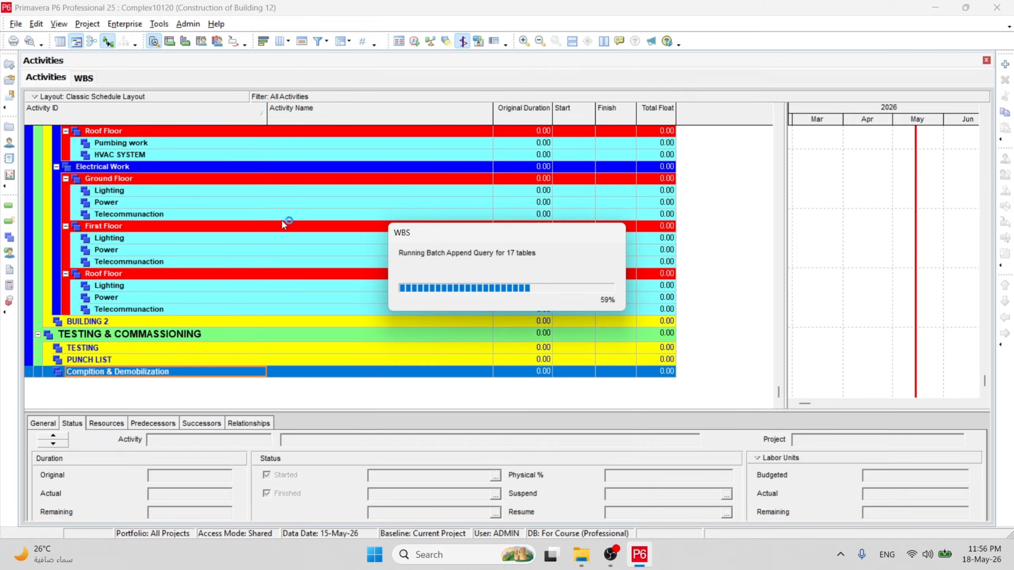
pyautogui.click(182, 339)
pyautogui.click(123, 320)
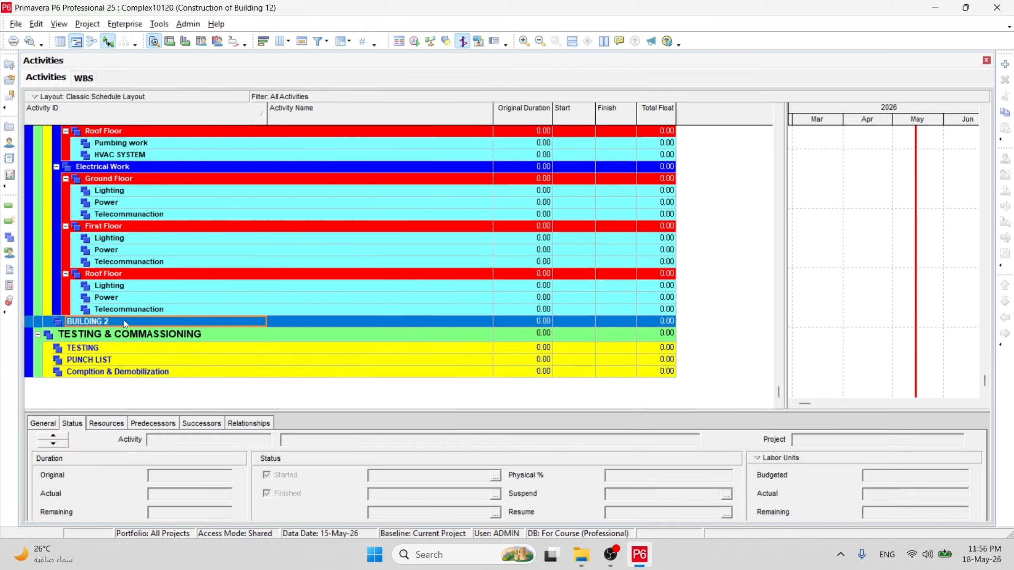
pyautogui.click(109, 360)
# - Review the CONSTRUCTION elements, from Storm Line through BUILIDNG 1, in the activity table and in the WBS hierarchy
pyautogui.scroll(15, 95, 350)
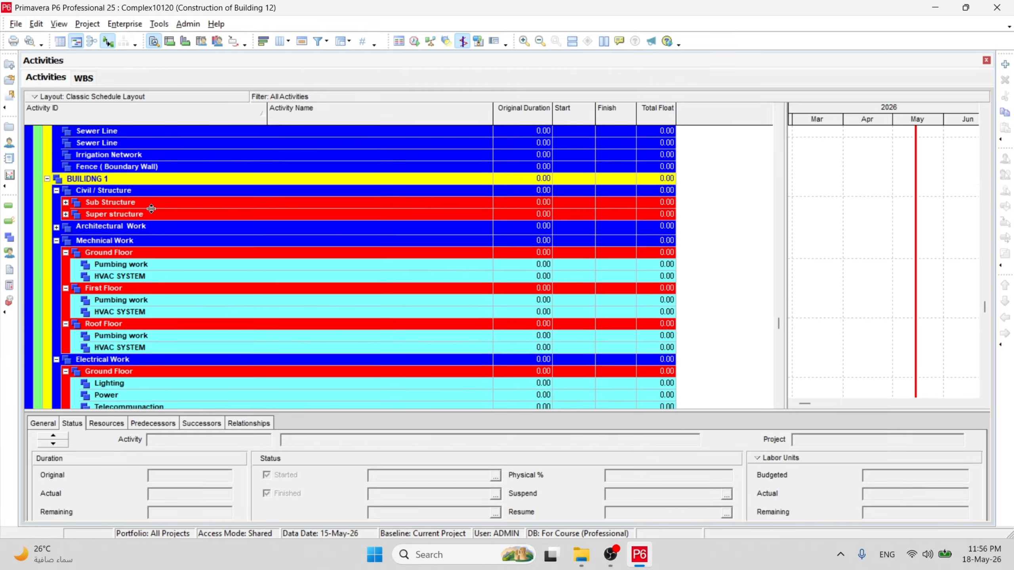
pyautogui.scroll(-4, 105, 202)
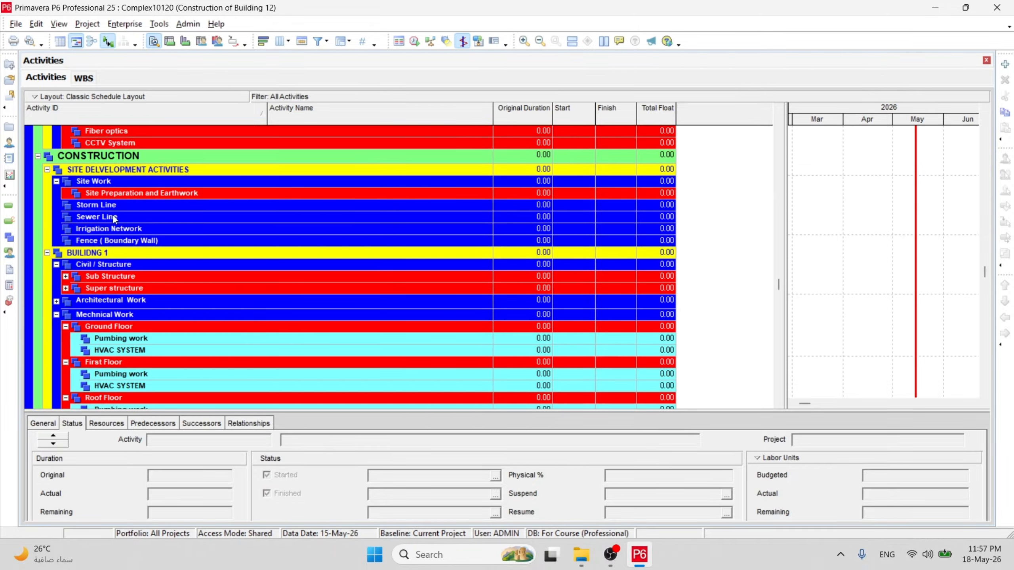
pyautogui.scroll(-4, 114, 219)
pyautogui.scroll(2, 92, 221)
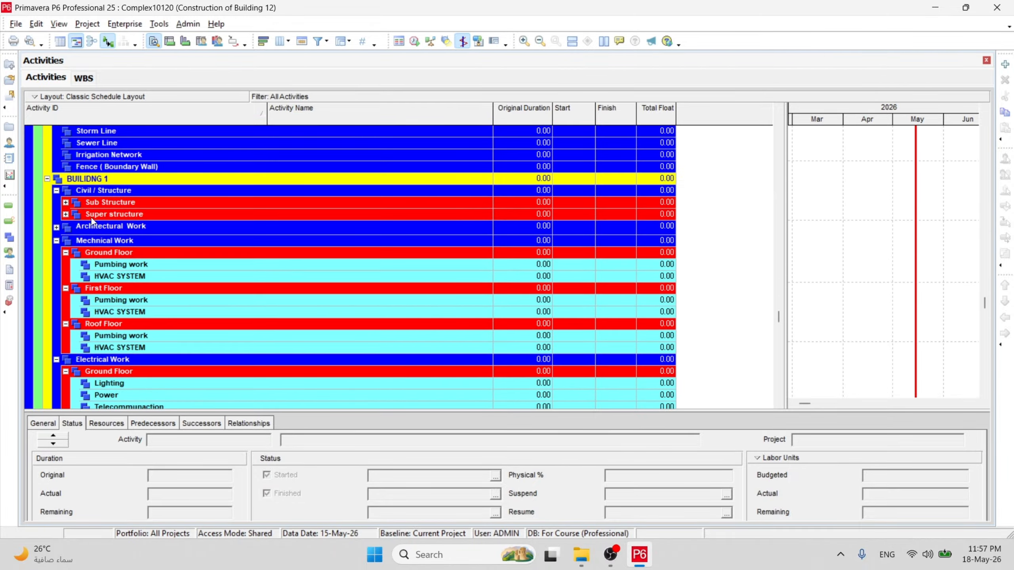
pyautogui.scroll(2, 92, 221)
pyautogui.click(92, 194)
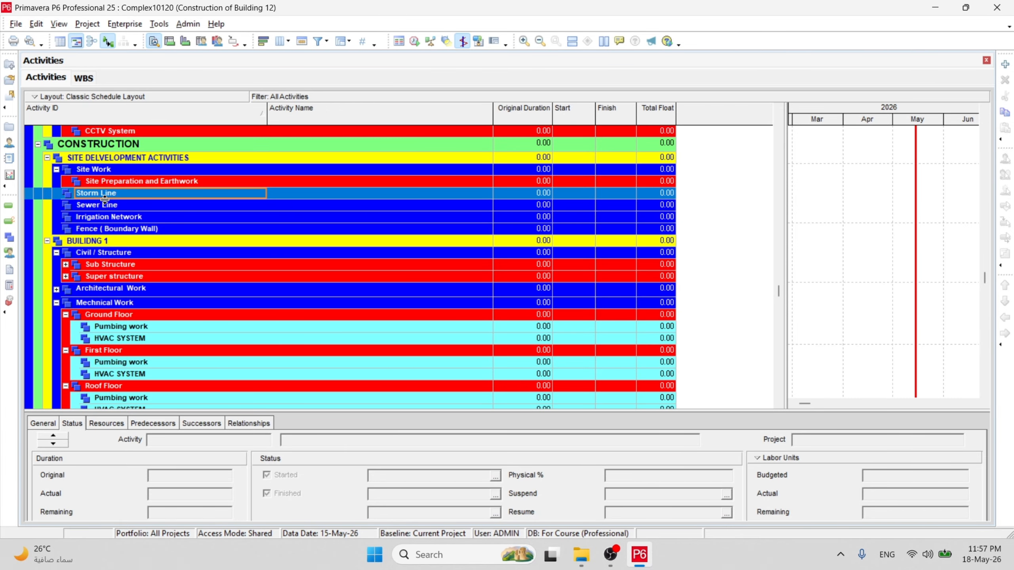
pyautogui.click(82, 82)
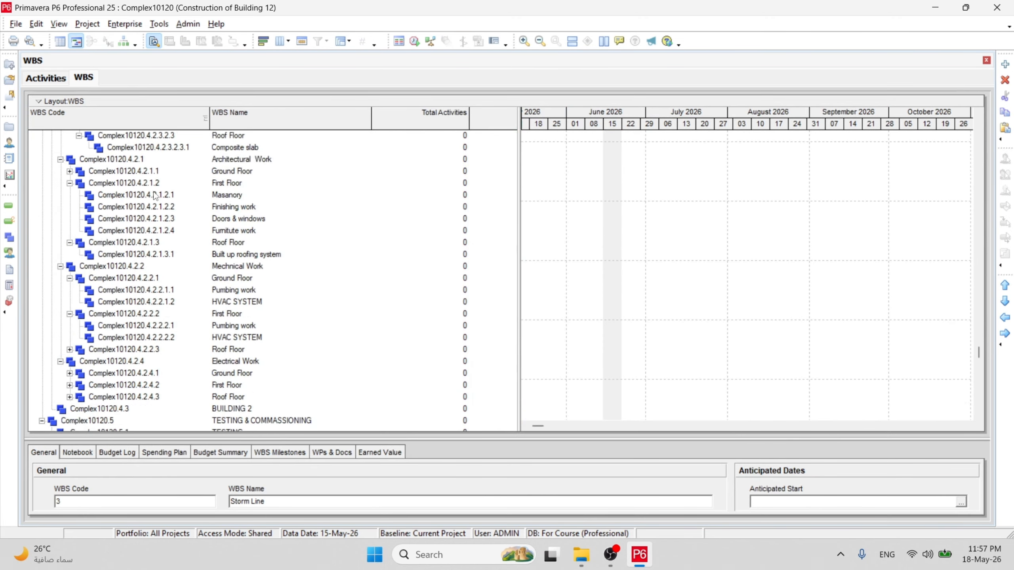
pyautogui.scroll(10, 177, 227)
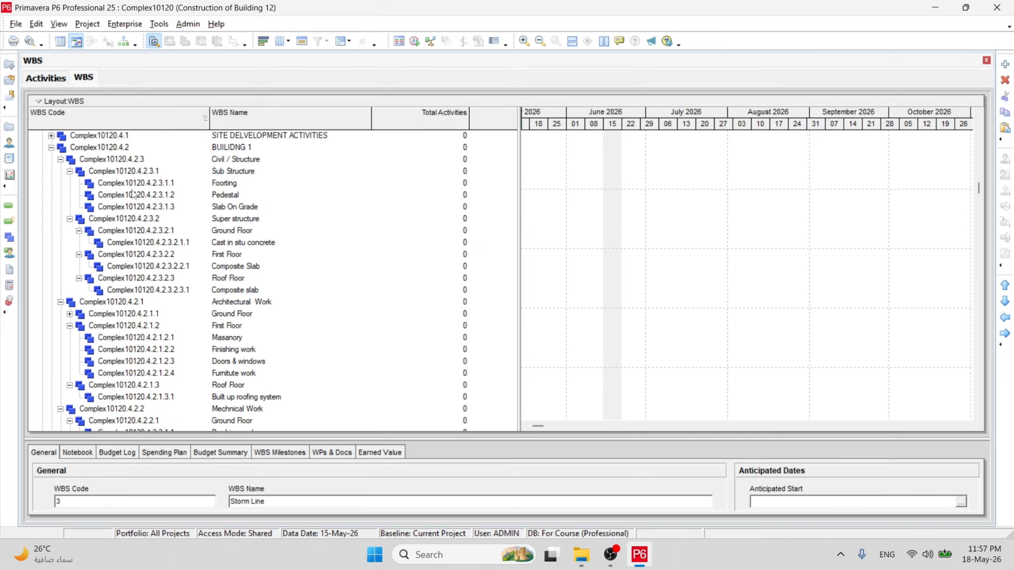
pyautogui.scroll(2, 136, 193)
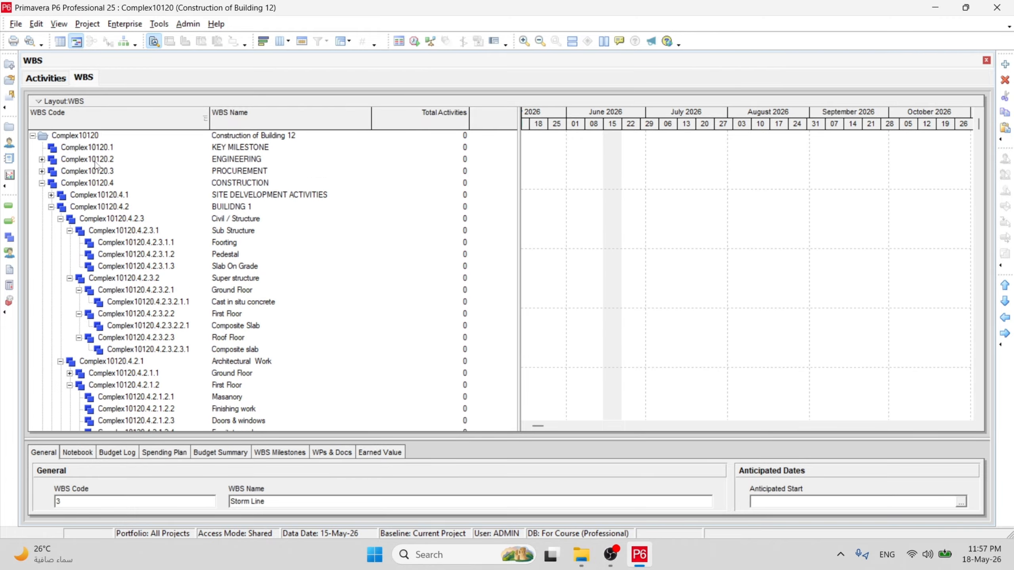
# - Add a new activity to Pumbing work on the Ground Floor of BUILIDNG 1's Mechnical Work
pyautogui.click(45, 77)
pyautogui.click(121, 264)
pyautogui.click(1005, 64)
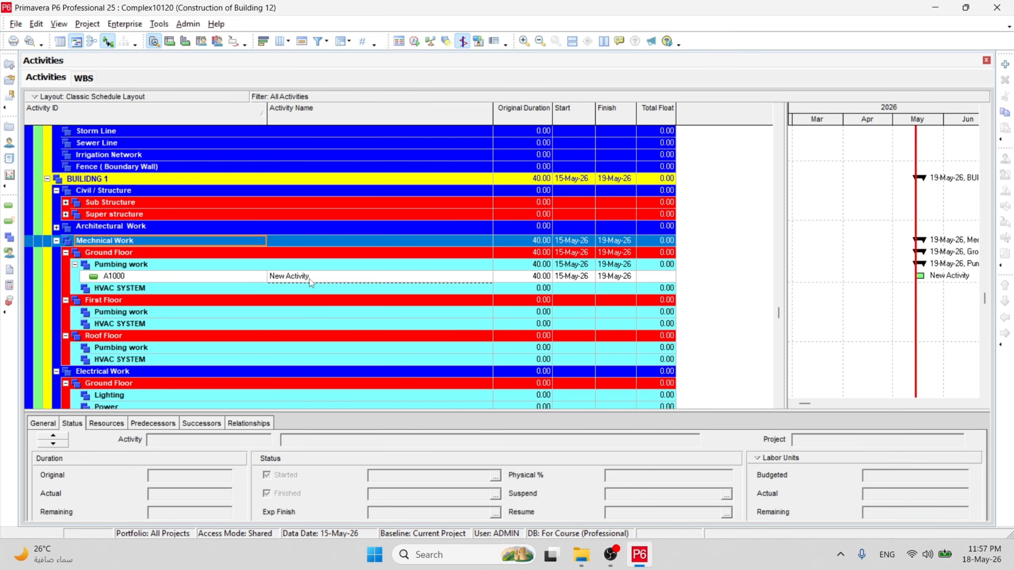
# - Delete activity A1000 from the Ground Floor Pumbing work
pyautogui.click(132, 277)
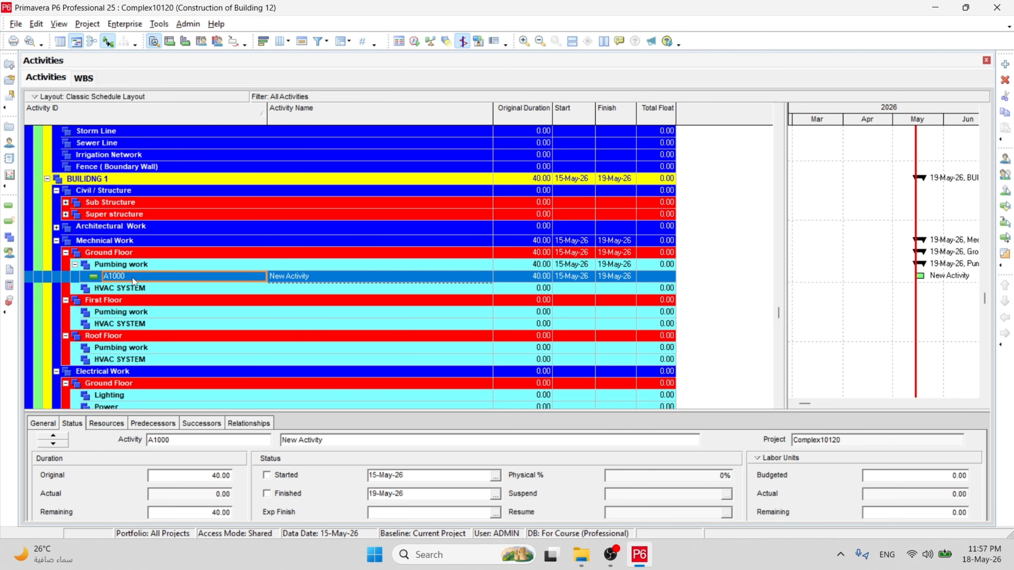
pyautogui.rightClick(245, 281)
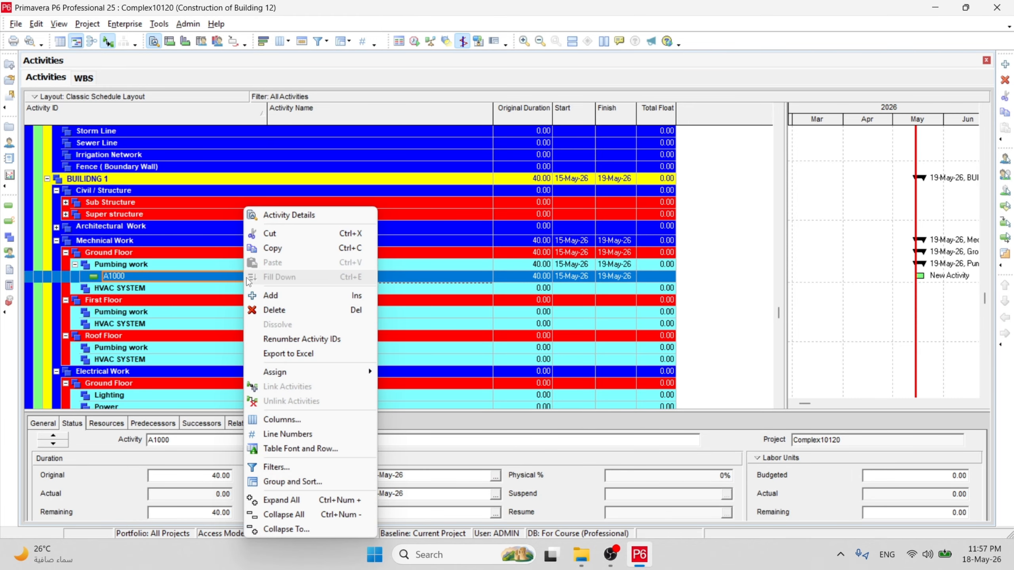
pyautogui.click(271, 308)
pyautogui.click(477, 295)
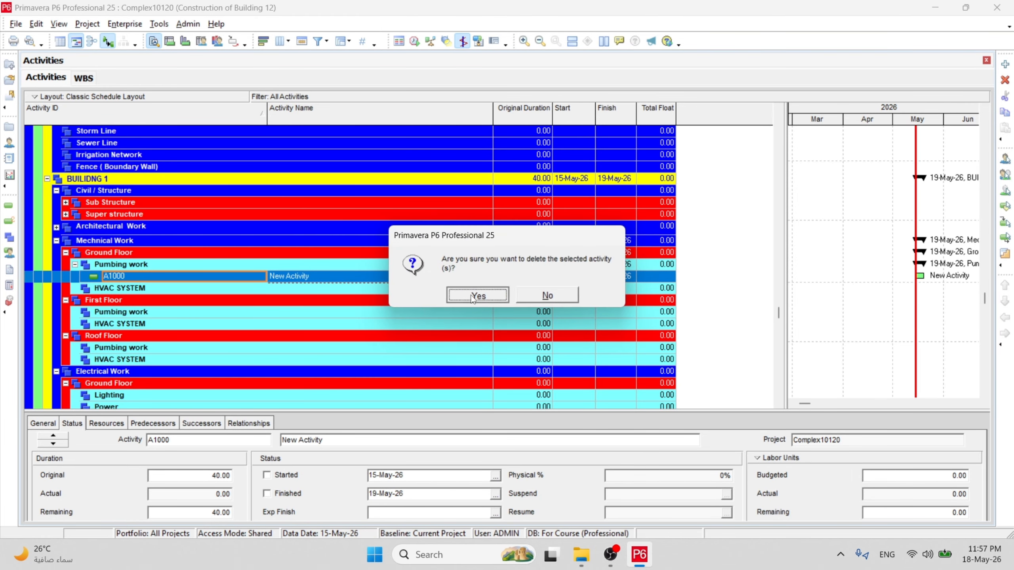
# - Review the activity table's Electrical Work, BUILDING 2 and TESTING & COMMASSIONING bands, and select BUILDING 2
pyautogui.scroll(-4, 127, 282)
pyautogui.scroll(-1, 127, 282)
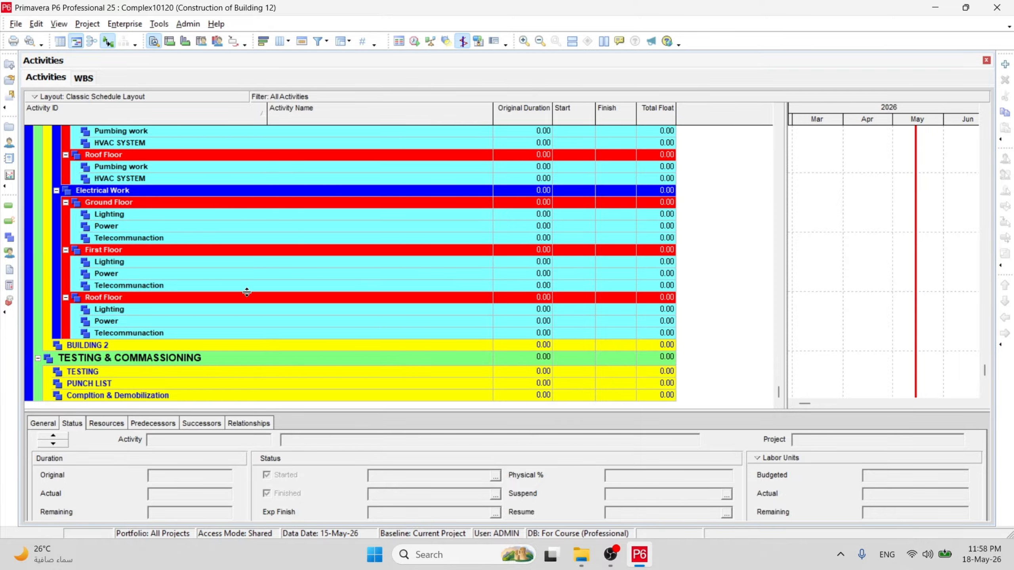
pyautogui.scroll(2, 186, 296)
pyautogui.scroll(-2, 215, 317)
pyautogui.click(107, 345)
pyautogui.scroll(8, 118, 294)
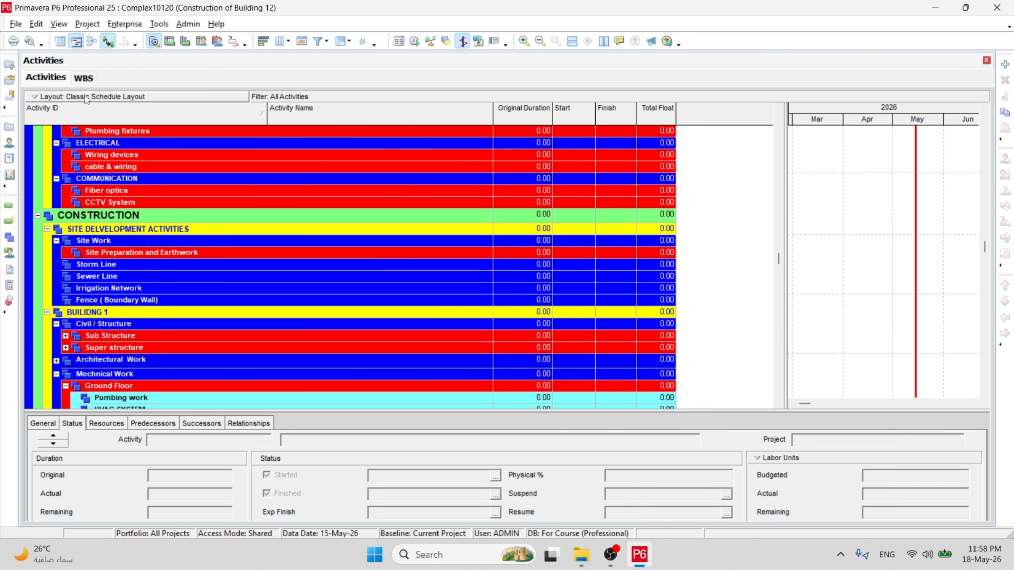
# - In the WBS view, collapse and re-expand BUILIDNG 1, and select its Civil / Structure element
pyautogui.click(88, 81)
pyautogui.scroll(6, 155, 270)
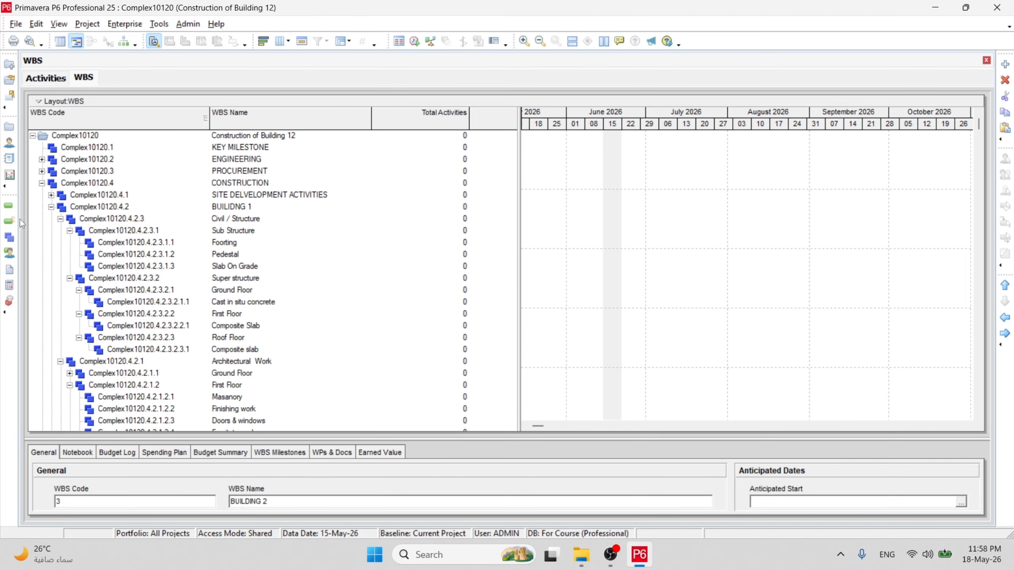
pyautogui.click(51, 207)
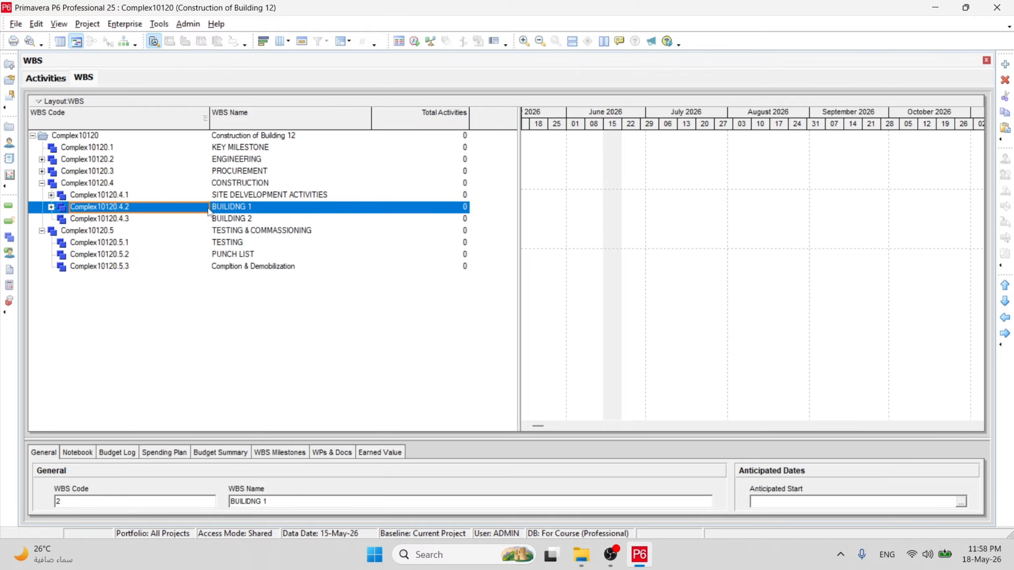
pyautogui.click(50, 206)
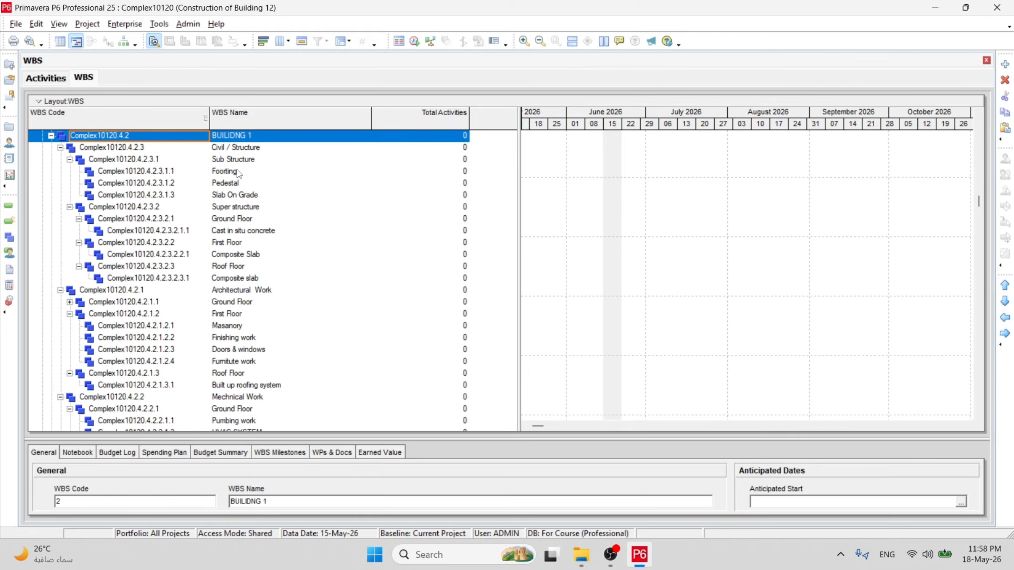
pyautogui.click(224, 151)
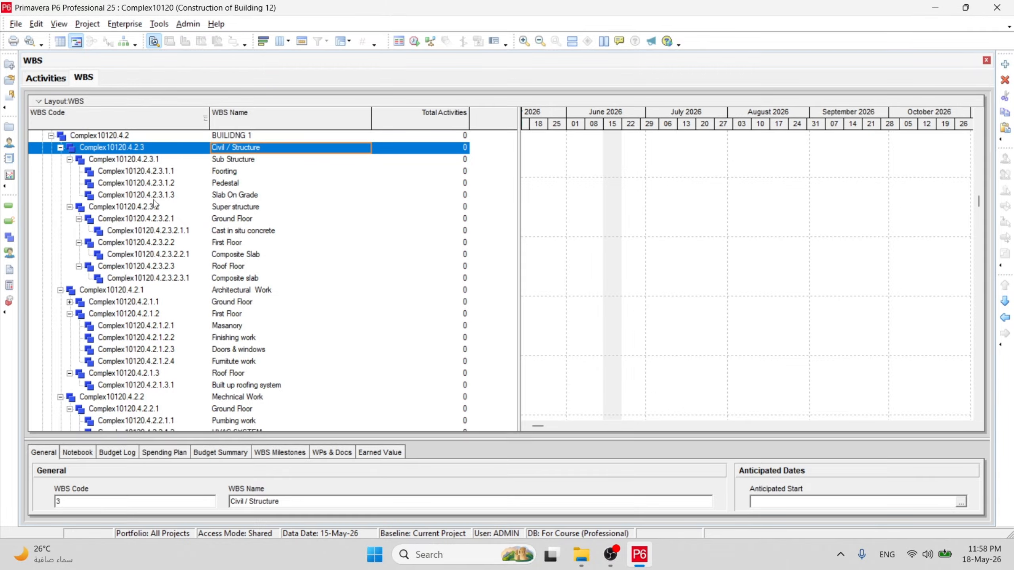
# - Examine the WBS hierarchy, comparing the breakdown of BUILIDNG 1 with the BUILDING 2 element
pyautogui.scroll(-5, 215, 240)
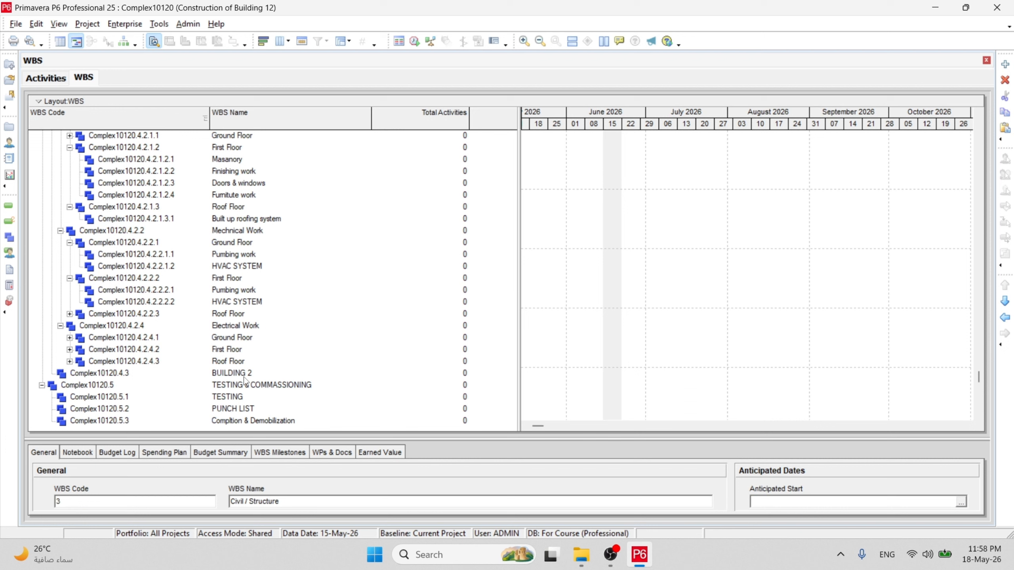
pyautogui.click(245, 377)
pyautogui.scroll(1, 208, 249)
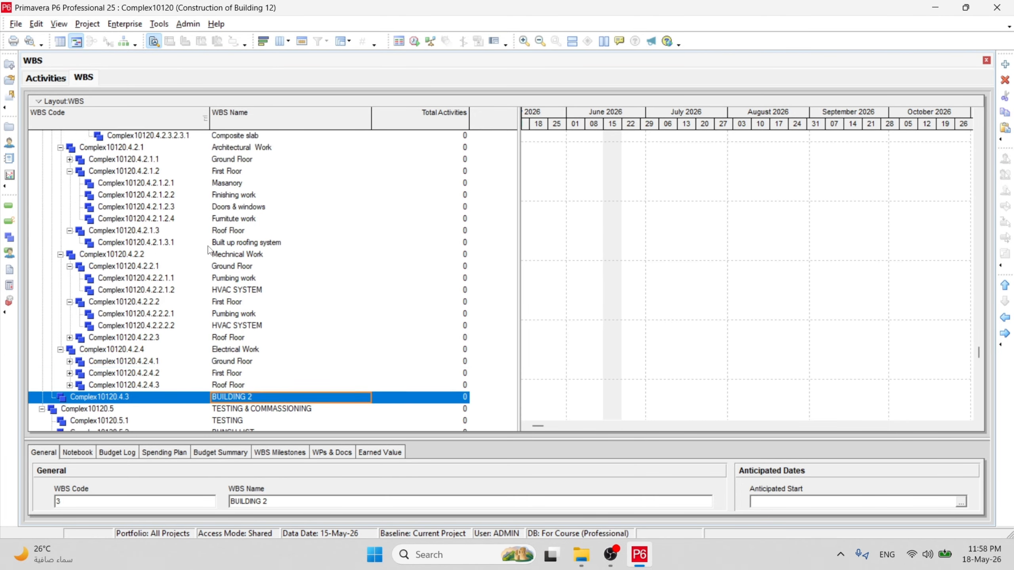
pyautogui.scroll(3, 208, 250)
pyautogui.scroll(-3, 239, 269)
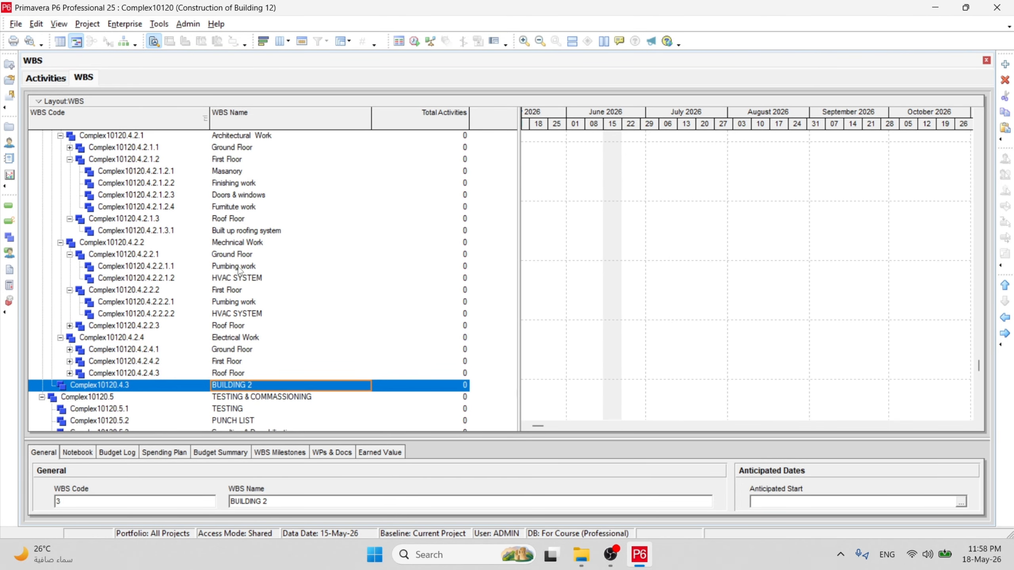
pyautogui.scroll(2, 248, 166)
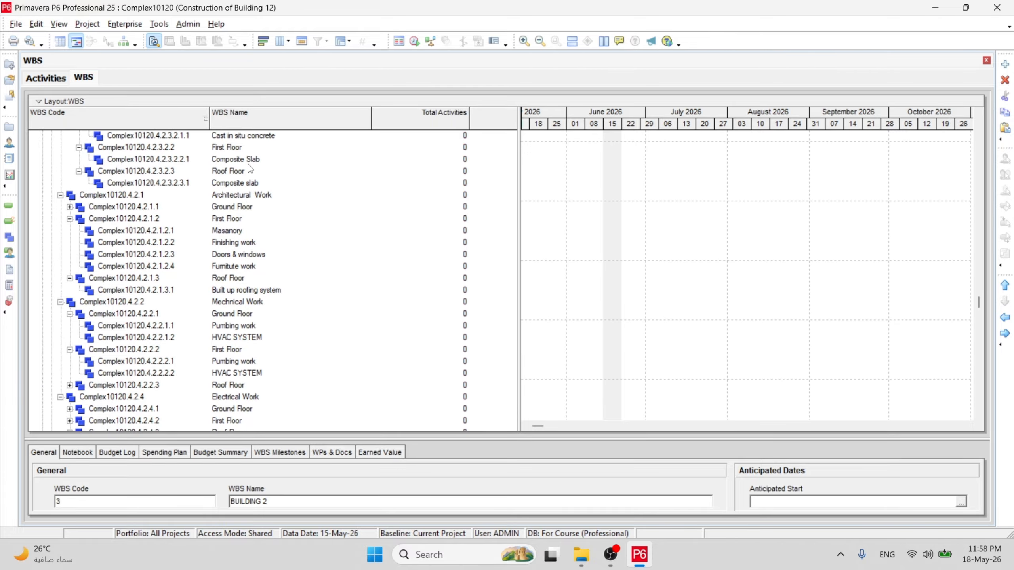
pyautogui.scroll(2, 209, 185)
pyautogui.scroll(3, 208, 185)
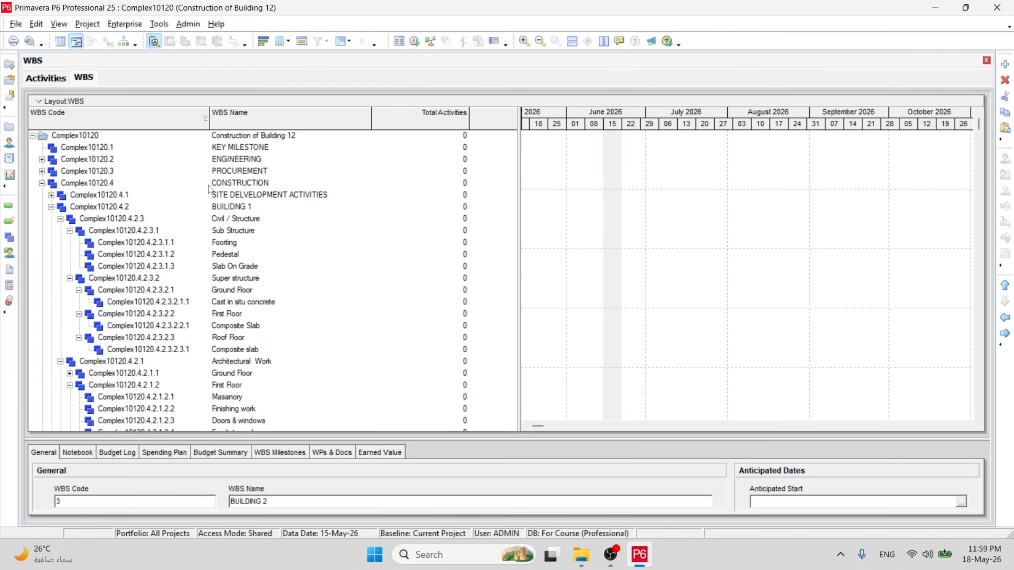
pyautogui.scroll(-7, 210, 231)
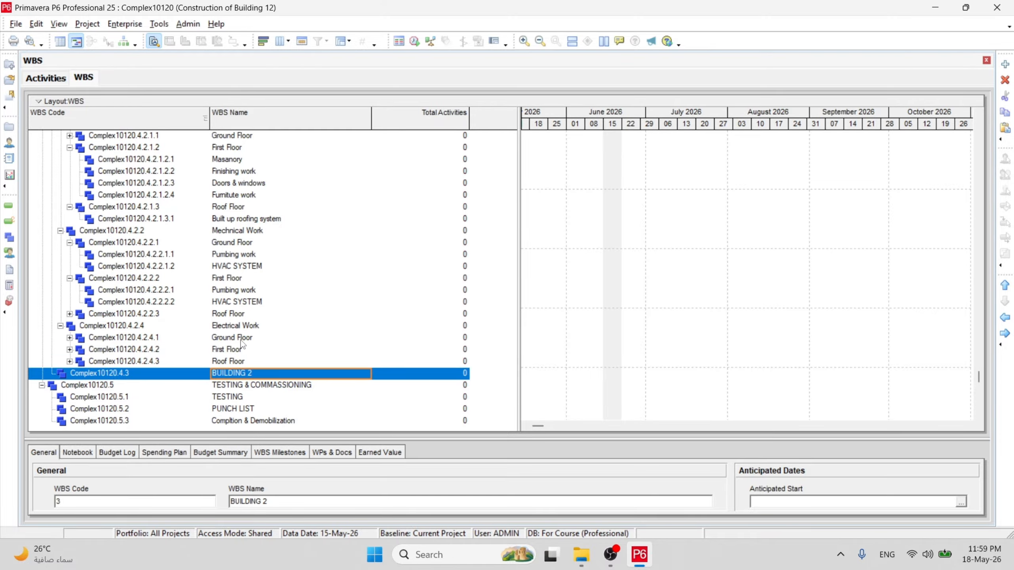
pyautogui.scroll(3, 241, 327)
pyautogui.scroll(3, 241, 322)
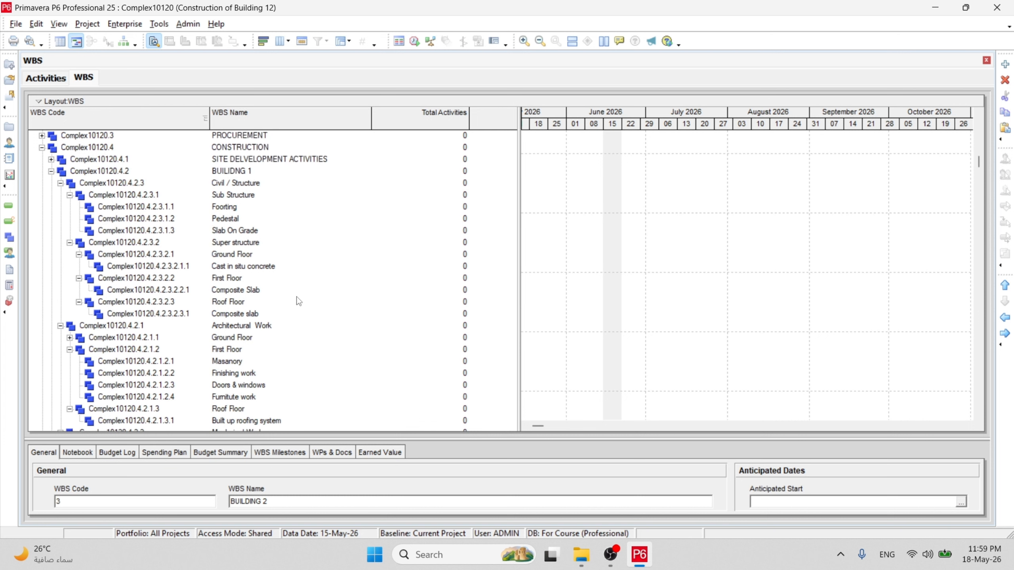
pyautogui.scroll(1, 235, 251)
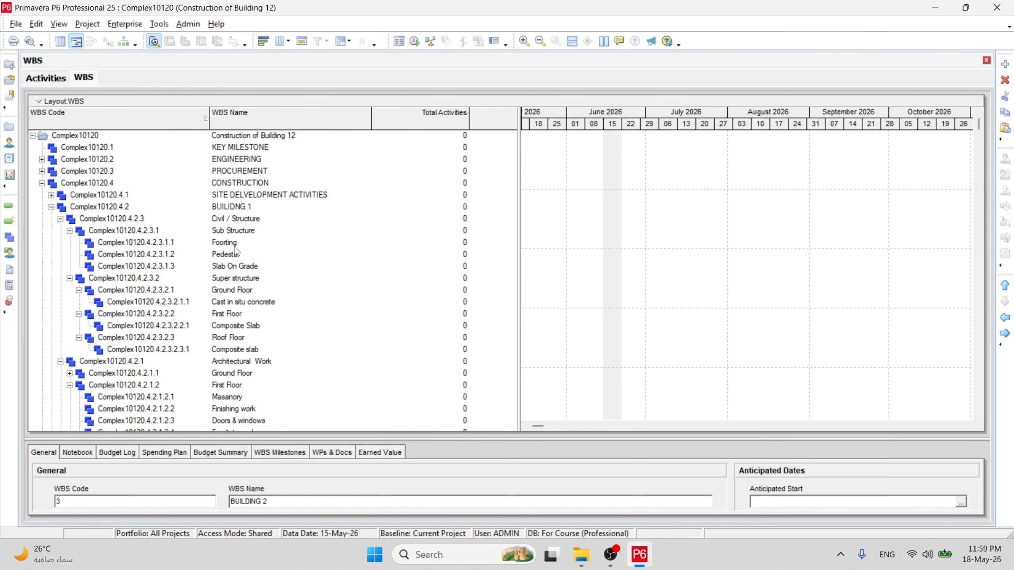
# - Expand SITE DELVELOPMENT ACTIVITIES and its Site Work element, and review the hierarchy down through BUILIDNG 1's Mechnical Work
pyautogui.click(78, 196)
pyautogui.click(51, 195)
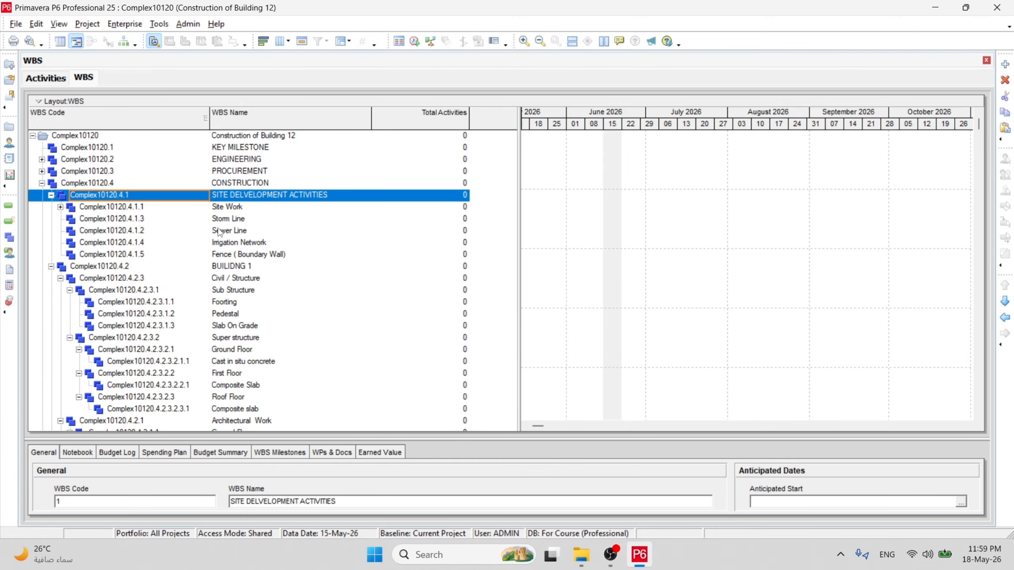
pyautogui.click(88, 207)
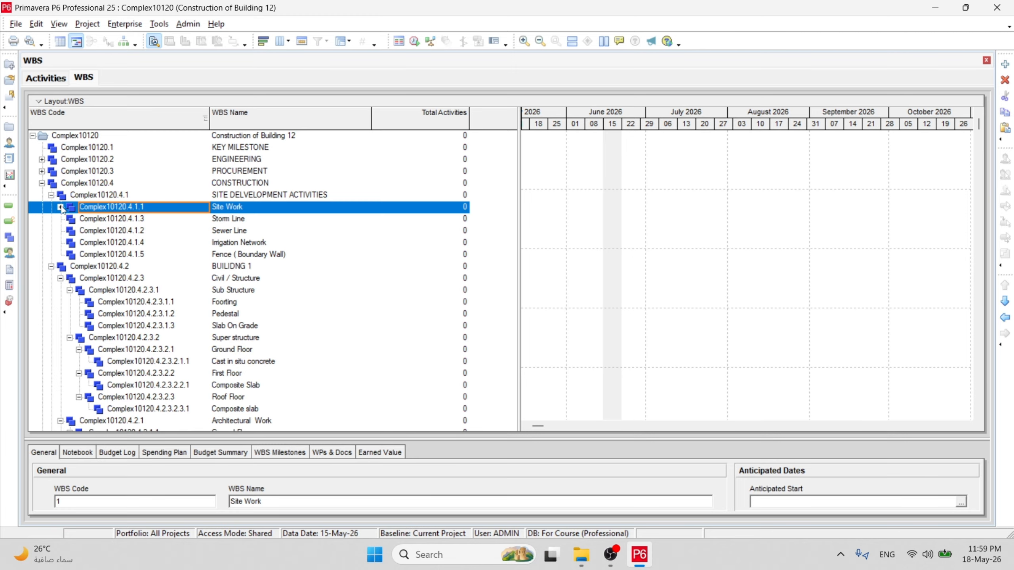
pyautogui.click(60, 207)
pyautogui.click(237, 222)
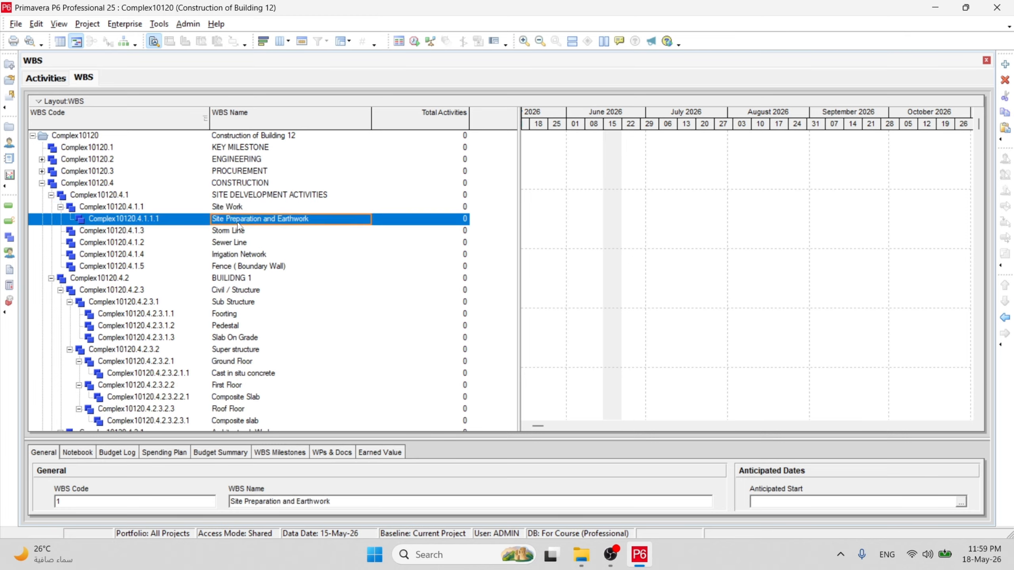
pyautogui.click(222, 232)
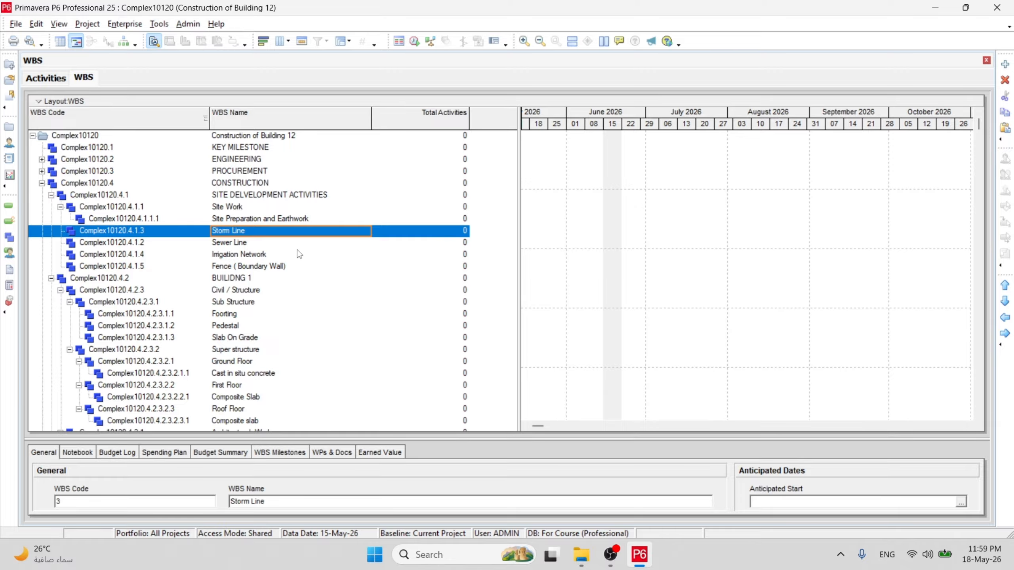
pyautogui.scroll(-5, 202, 251)
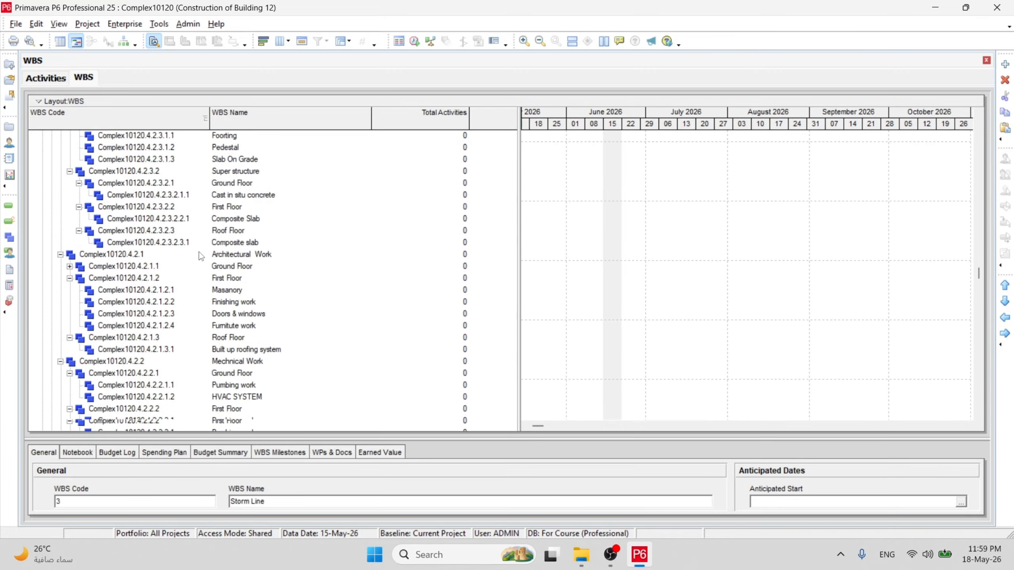
pyautogui.scroll(-3, 198, 251)
pyautogui.scroll(3, 199, 251)
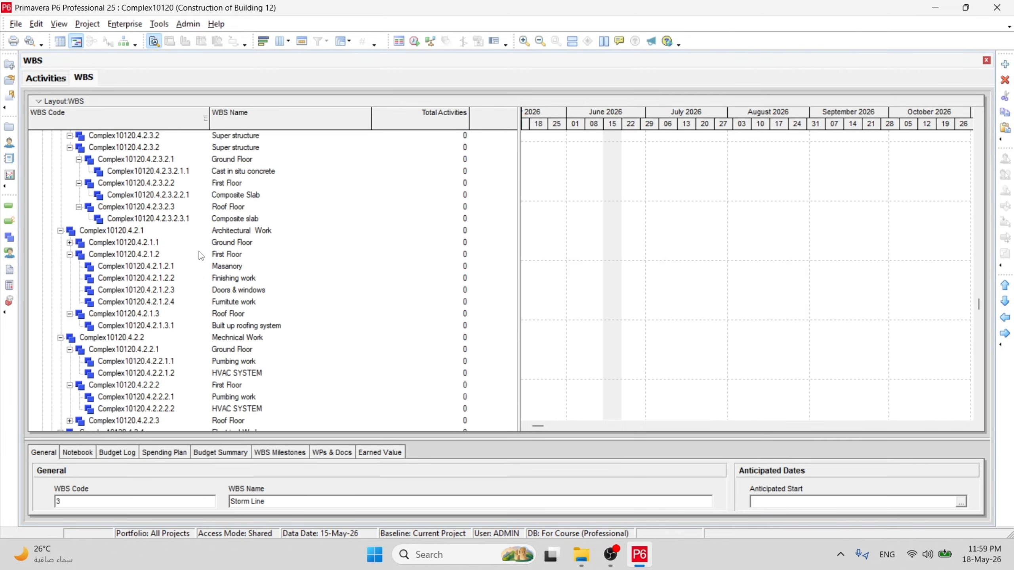
pyautogui.scroll(6, 199, 251)
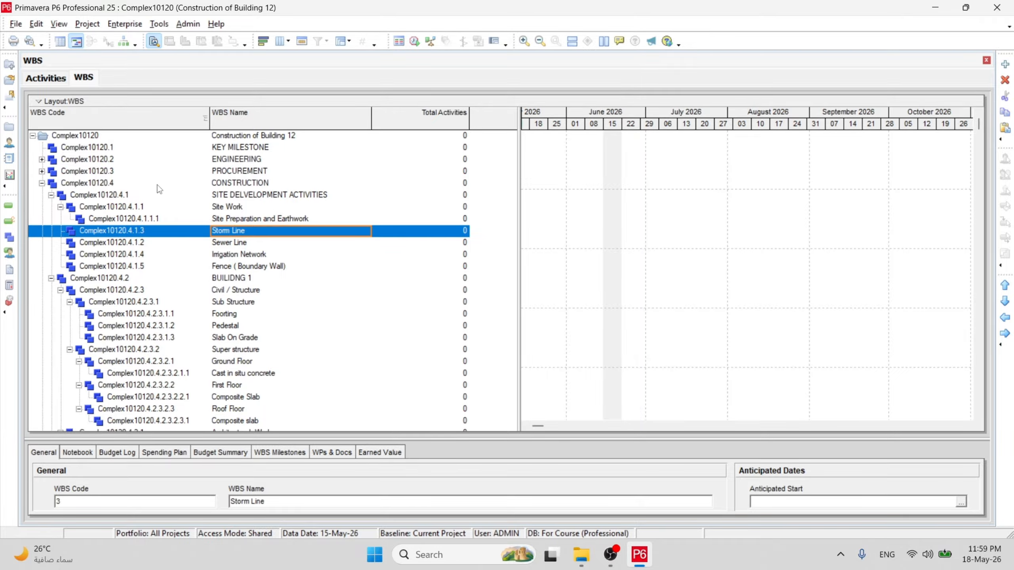
# - In the Activities view, widen the Gantt chart area and narrow the Activity ID and Activity Name columns
pyautogui.click(57, 78)
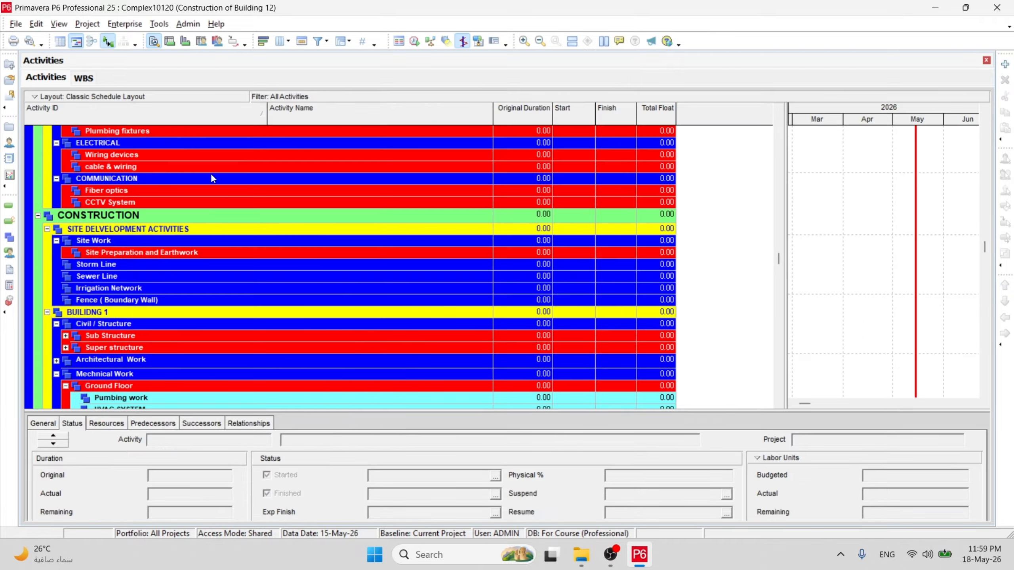
pyautogui.scroll(5, 246, 198)
pyautogui.scroll(4, 246, 198)
pyautogui.moveTo(784, 134); pyautogui.dragTo(646, 134)
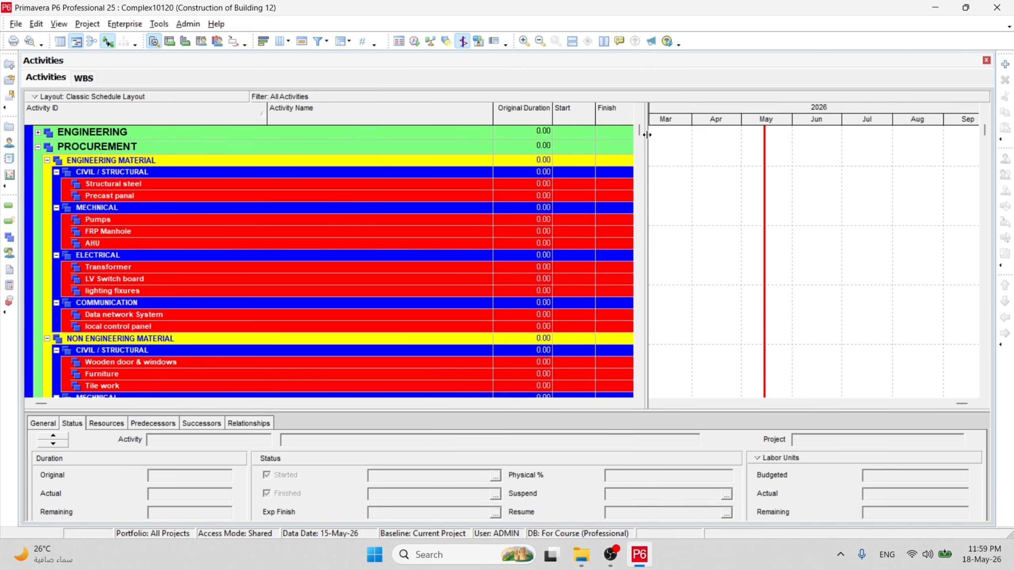
pyautogui.moveTo(268, 125); pyautogui.dragTo(158, 136)
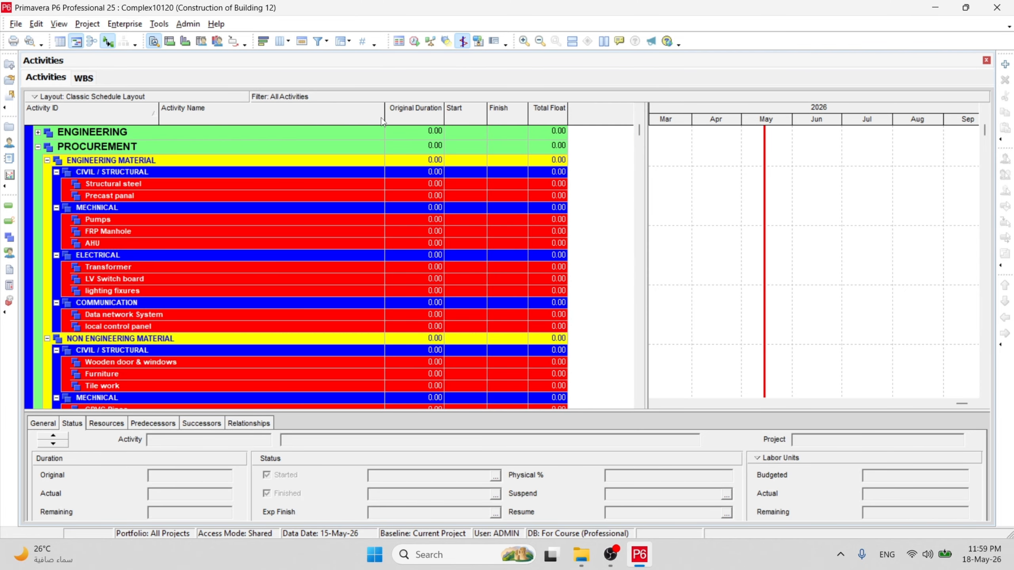
pyautogui.moveTo(384, 118); pyautogui.dragTo(271, 120)
# - Open the activity table's column settings and browse the available options down to the BL1 fields
pyautogui.rightClick(505, 112)
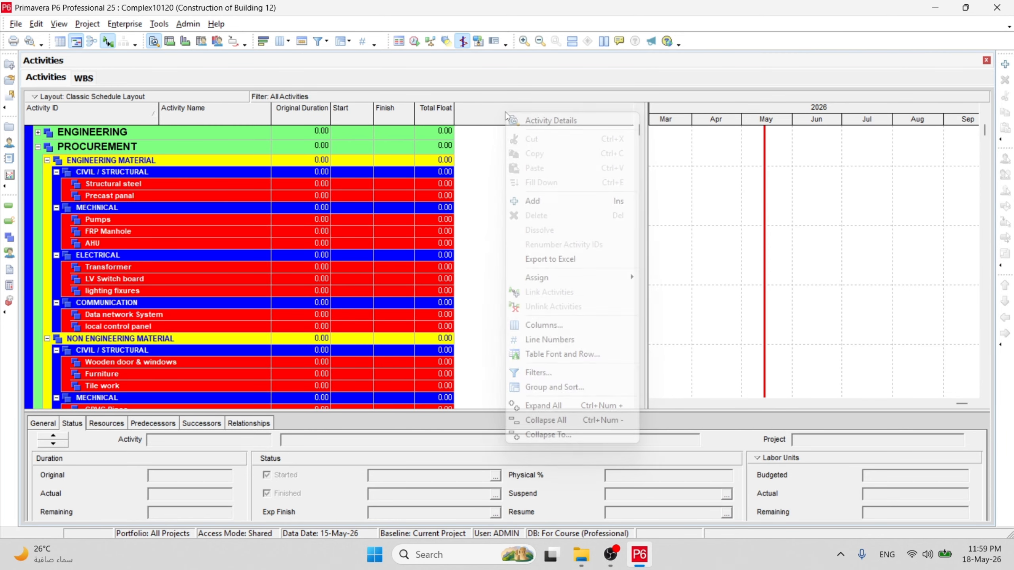
pyautogui.click(556, 328)
pyautogui.click(354, 222)
pyautogui.click(403, 253)
pyautogui.scroll(-7, 327, 315)
pyautogui.scroll(-4, 326, 307)
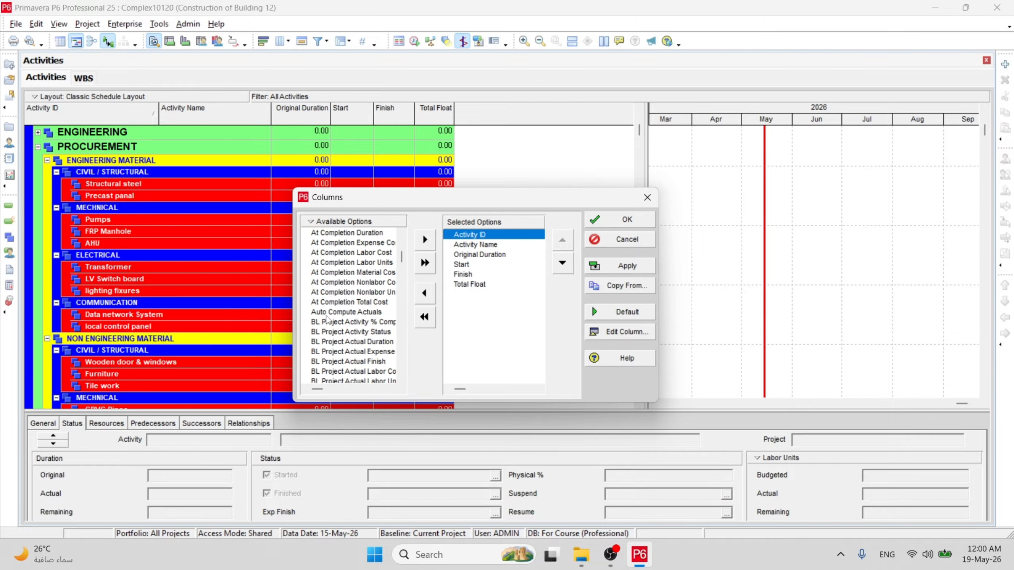
pyautogui.scroll(-8, 326, 323)
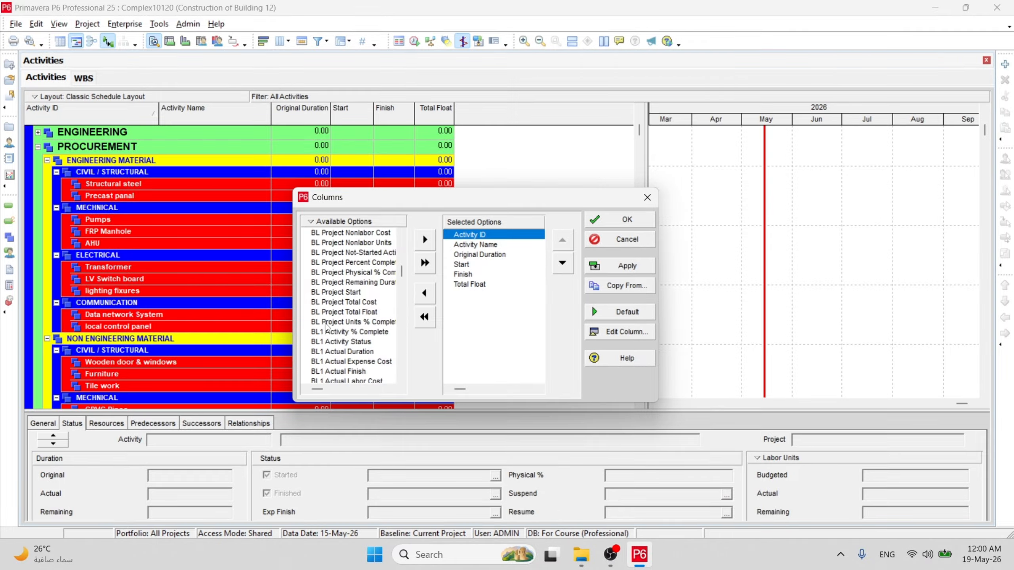
pyautogui.scroll(-7, 326, 322)
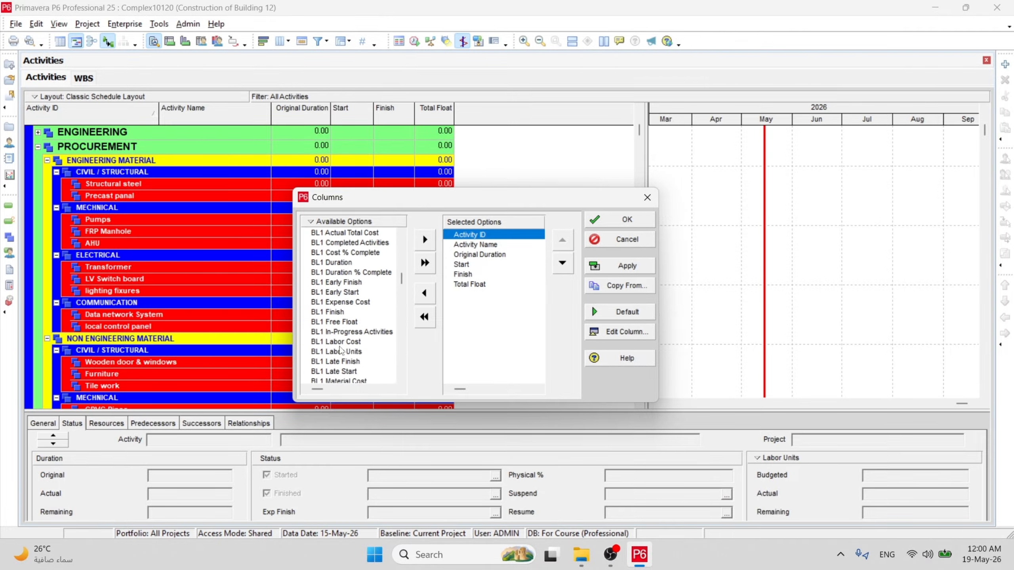
# - Try adding BL1 Start to the activity table's selected columns, and remove it again
pyautogui.click(332, 312)
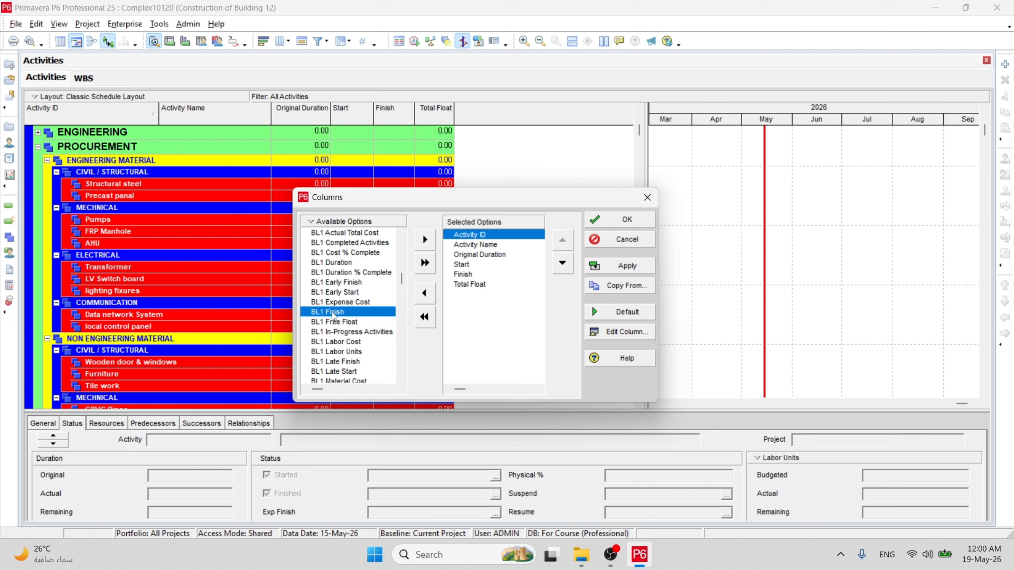
pyautogui.scroll(2, 333, 303)
pyautogui.scroll(-1, 332, 297)
pyautogui.scroll(-6, 333, 299)
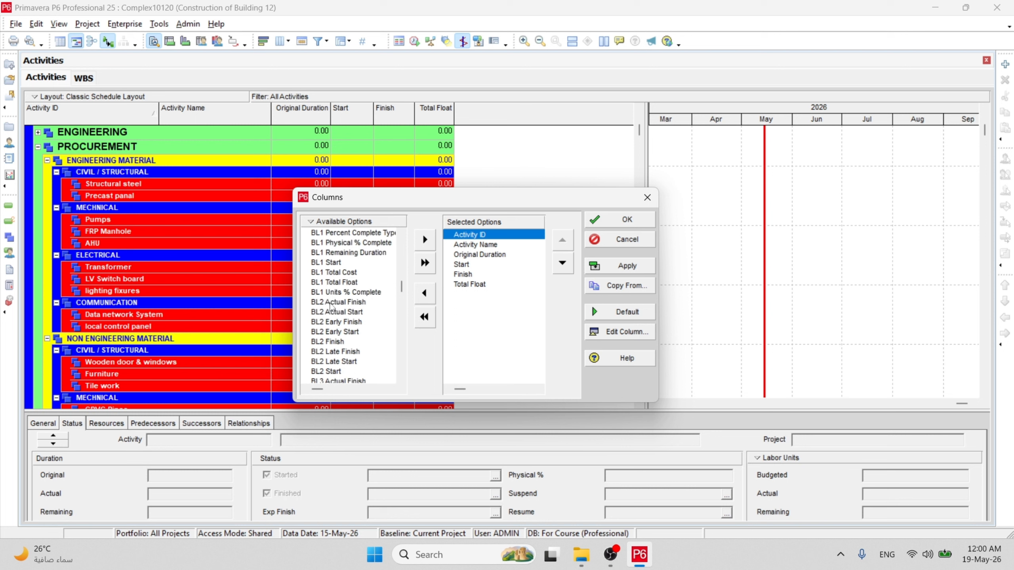
pyautogui.click(337, 371)
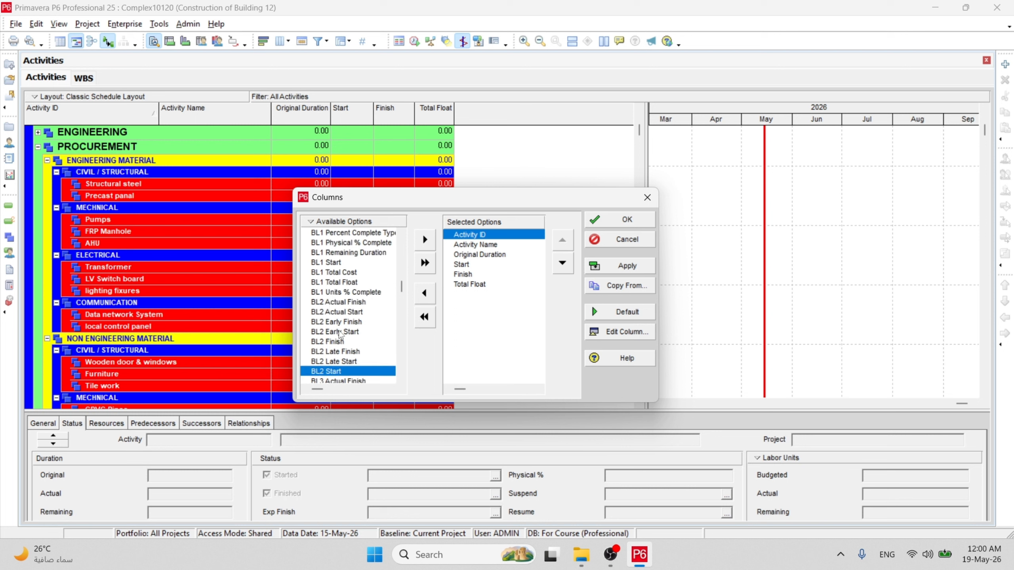
pyautogui.click(337, 264)
pyautogui.click(425, 240)
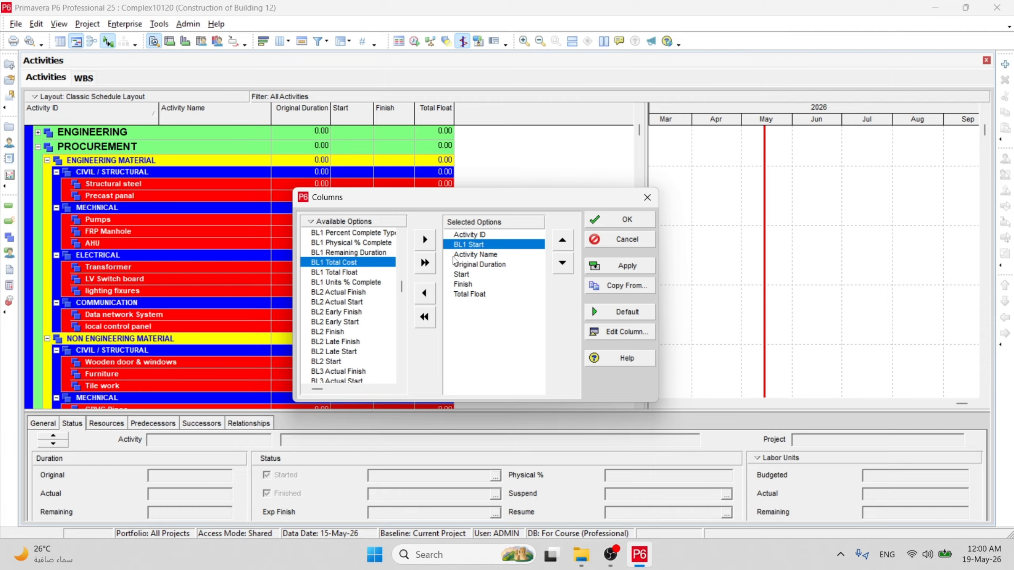
pyautogui.click(421, 297)
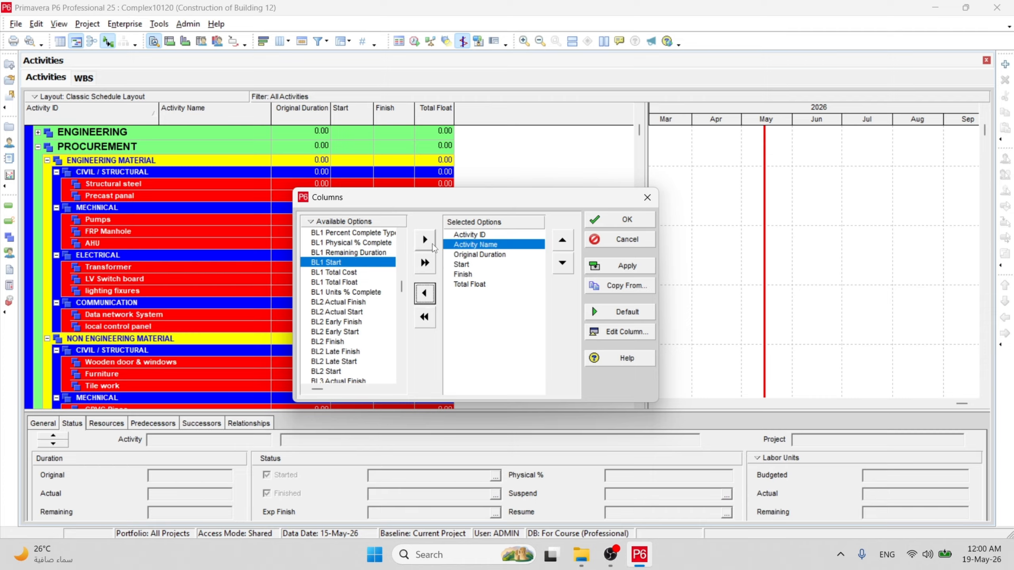
# - Add Budgeted Labor Units to the activity table's selected columns
pyautogui.scroll(3, 348, 310)
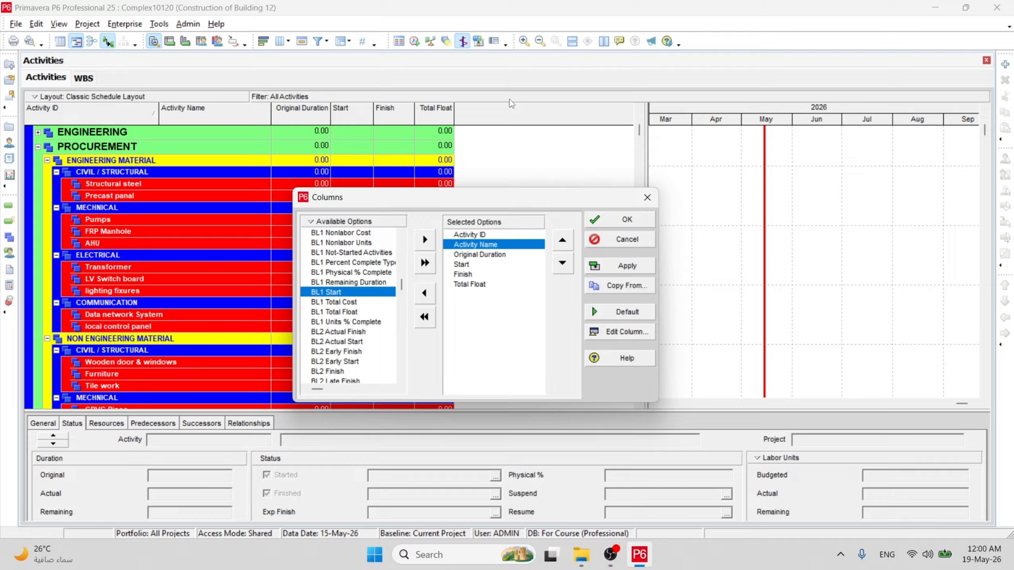
pyautogui.scroll(-5, 338, 335)
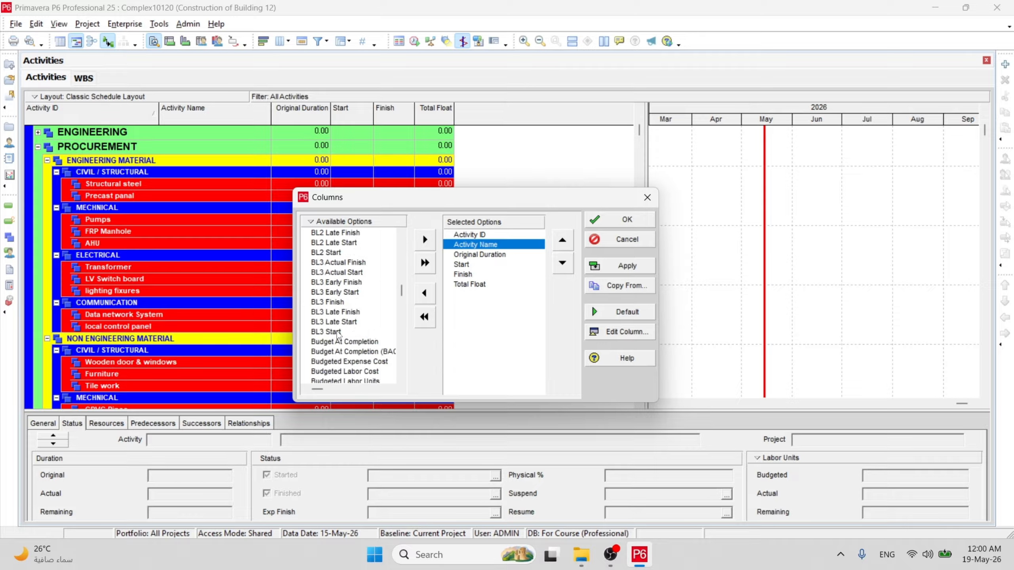
pyautogui.scroll(-1, 338, 335)
pyautogui.scroll(-1, 338, 320)
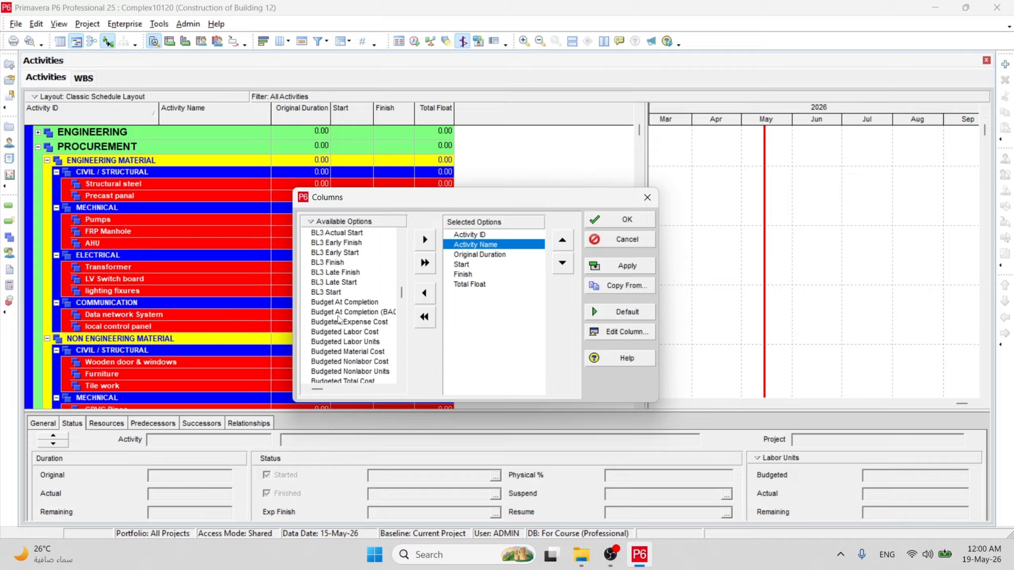
pyautogui.scroll(-4, 339, 319)
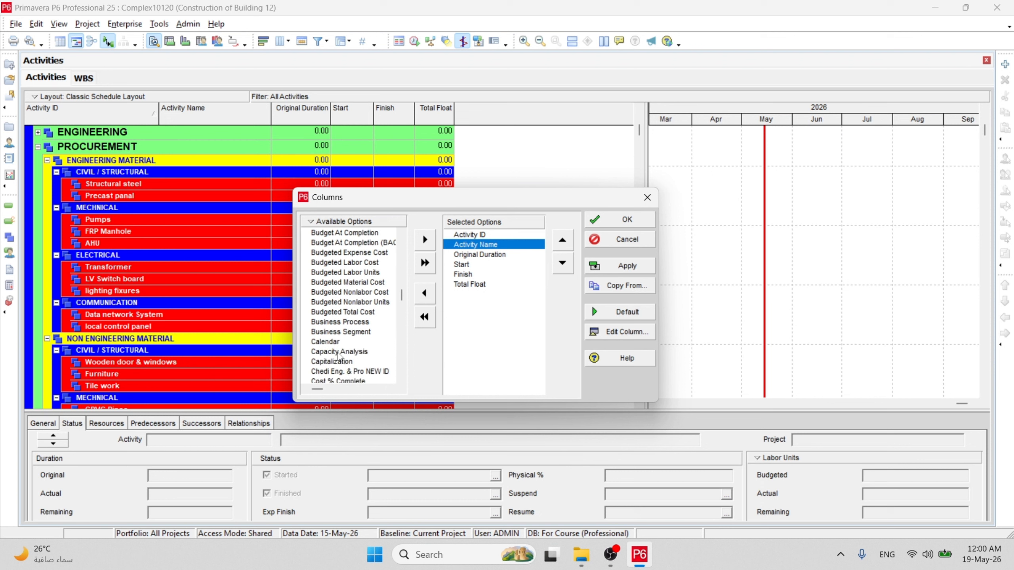
pyautogui.doubleClick(340, 273)
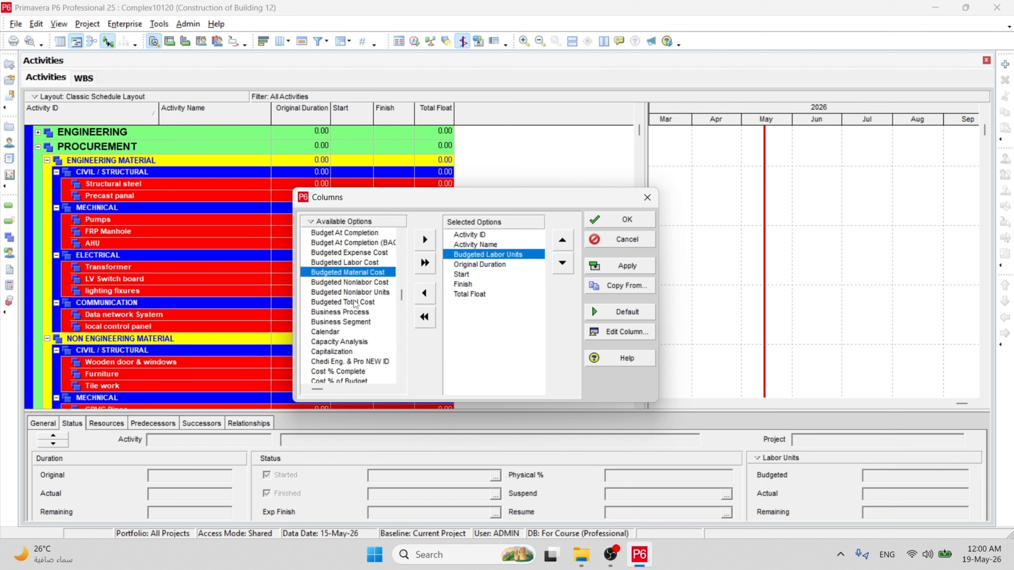
pyautogui.scroll(1, 309, 287)
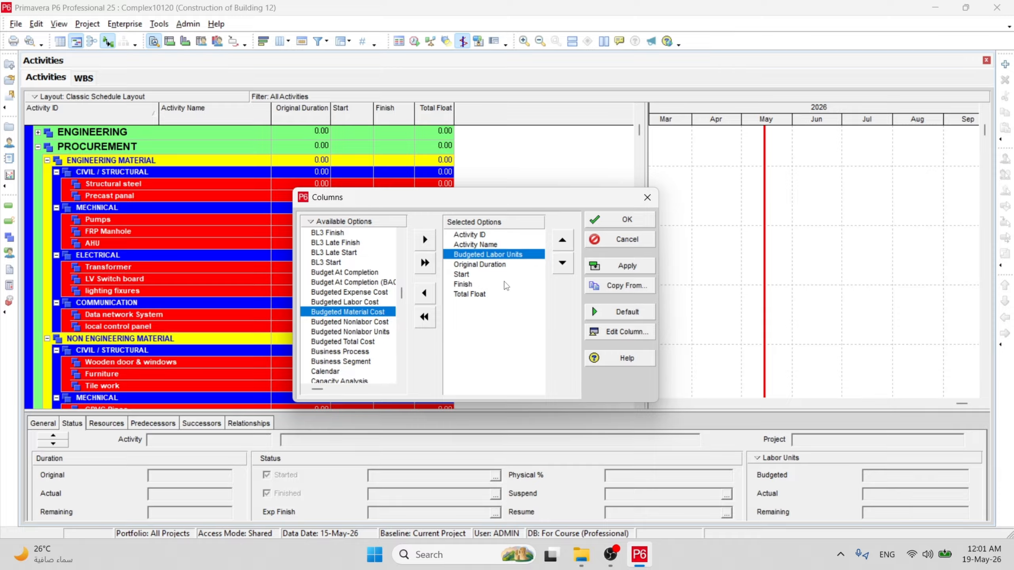
# - Place Budgeted Labor Units after Total Float in the column order, and apply the column settings
pyautogui.click(567, 272)
pyautogui.click(566, 272)
pyautogui.click(566, 272)
pyautogui.click(565, 272)
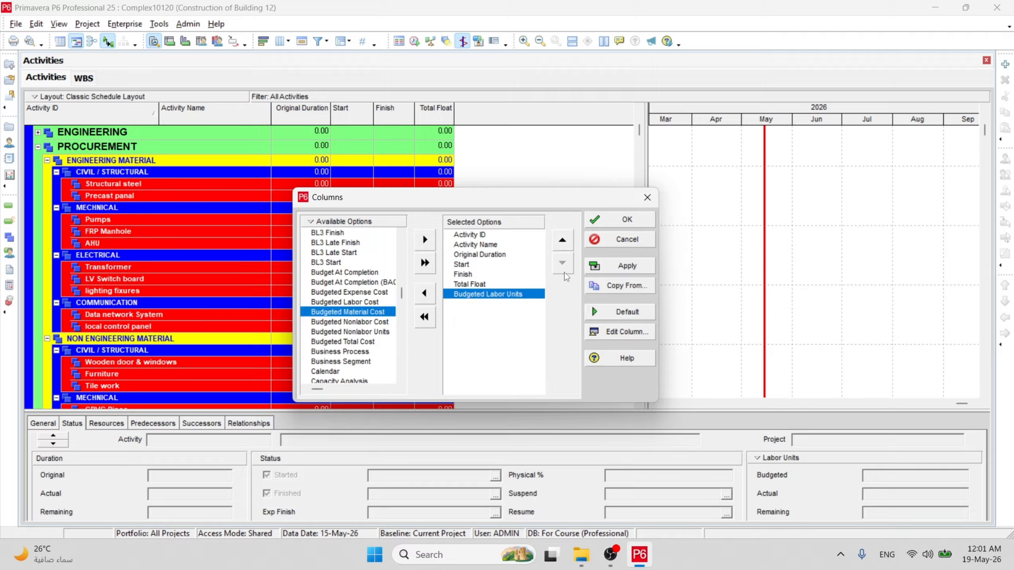
pyautogui.click(622, 266)
pyautogui.click(619, 221)
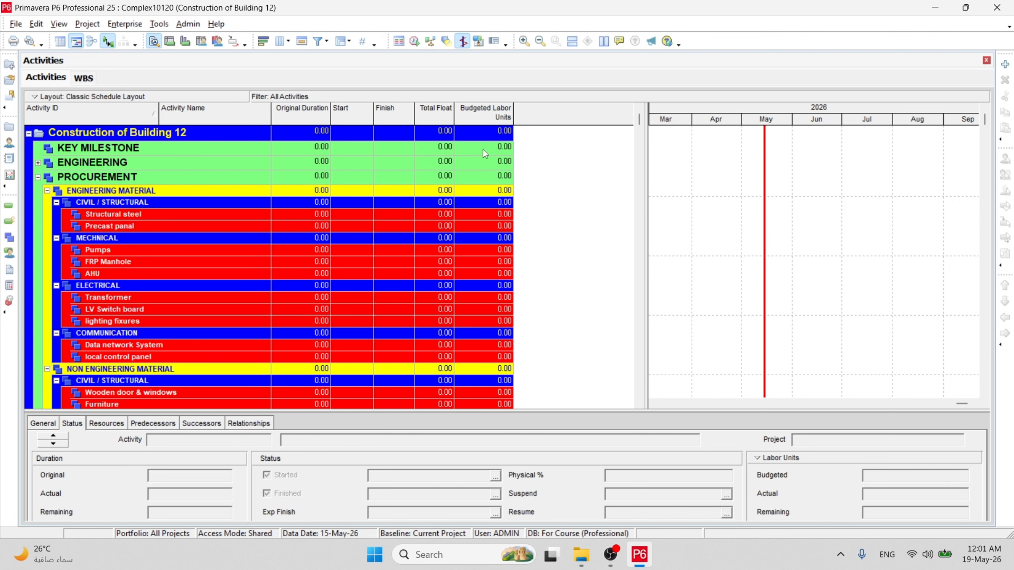
# - Enlarge the Gantt chart area beside the activity table and compress its timescale to fit more months
pyautogui.scroll(-4, 511, 267)
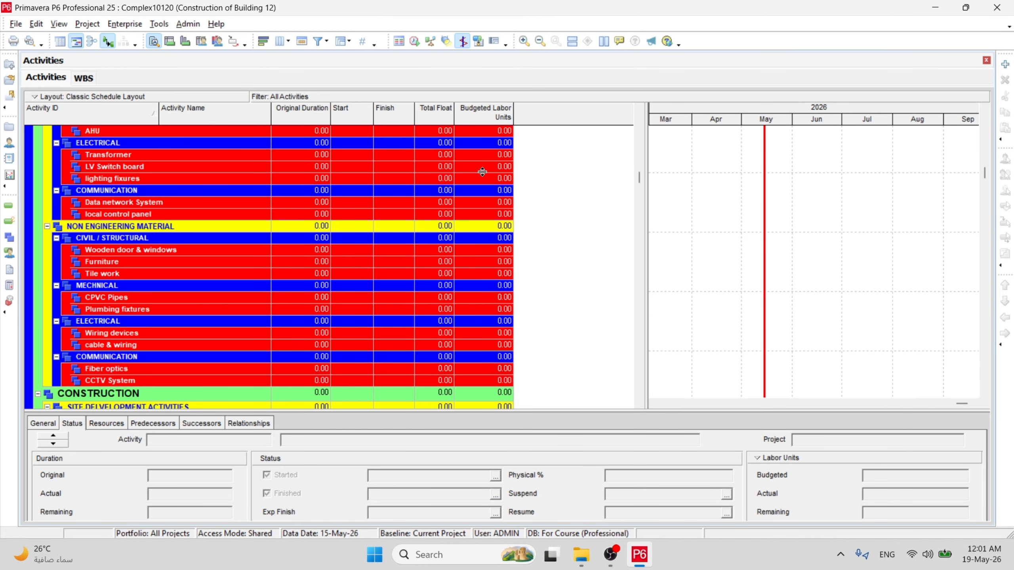
pyautogui.scroll(4, 483, 172)
pyautogui.moveTo(646, 179); pyautogui.dragTo(437, 180)
pyautogui.moveTo(834, 120); pyautogui.dragTo(715, 125)
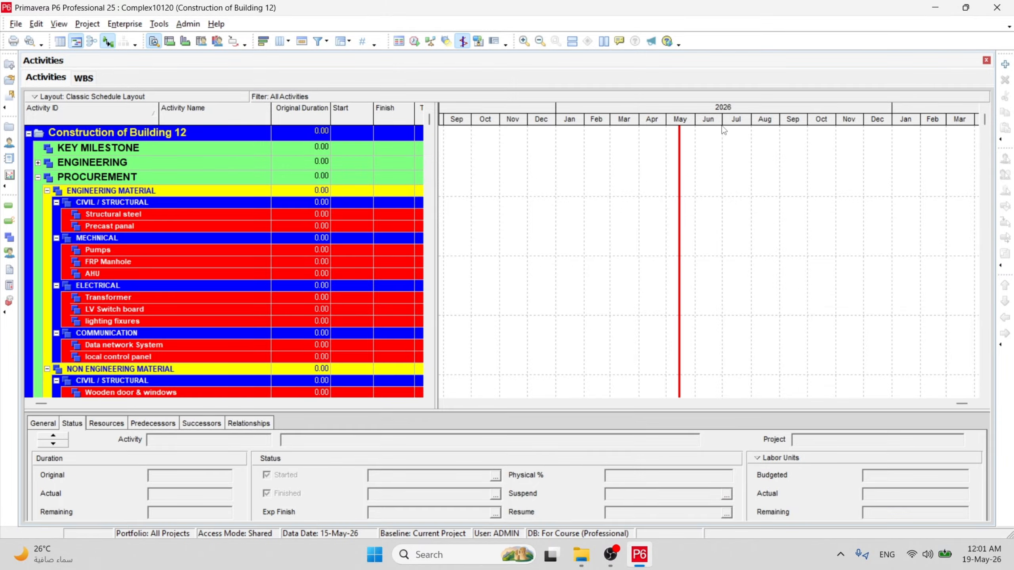
pyautogui.moveTo(729, 120); pyautogui.dragTo(800, 124)
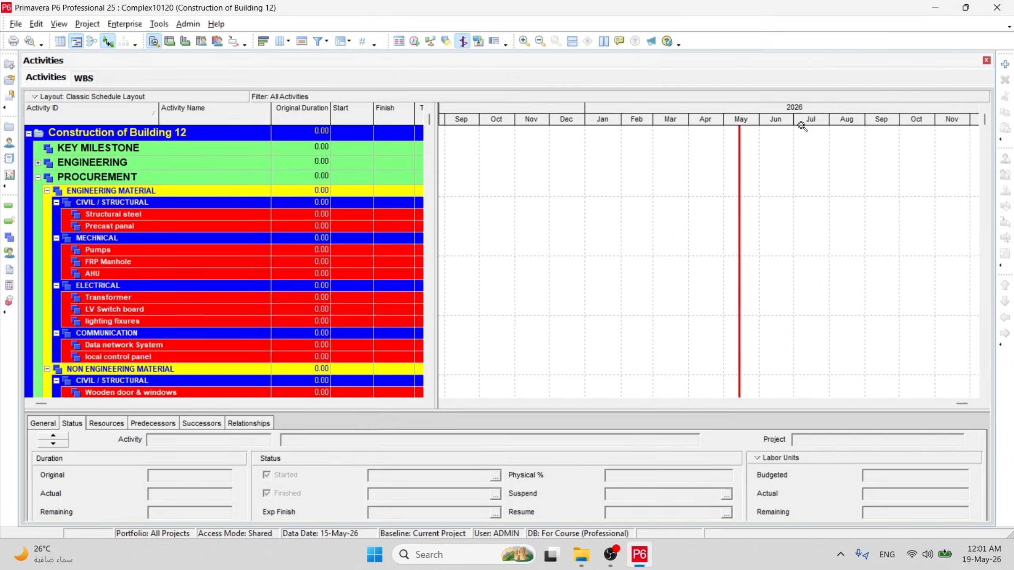
# - Examine the Gantt chart's Timescale settings, and close them without making changes
pyautogui.rightClick(639, 150)
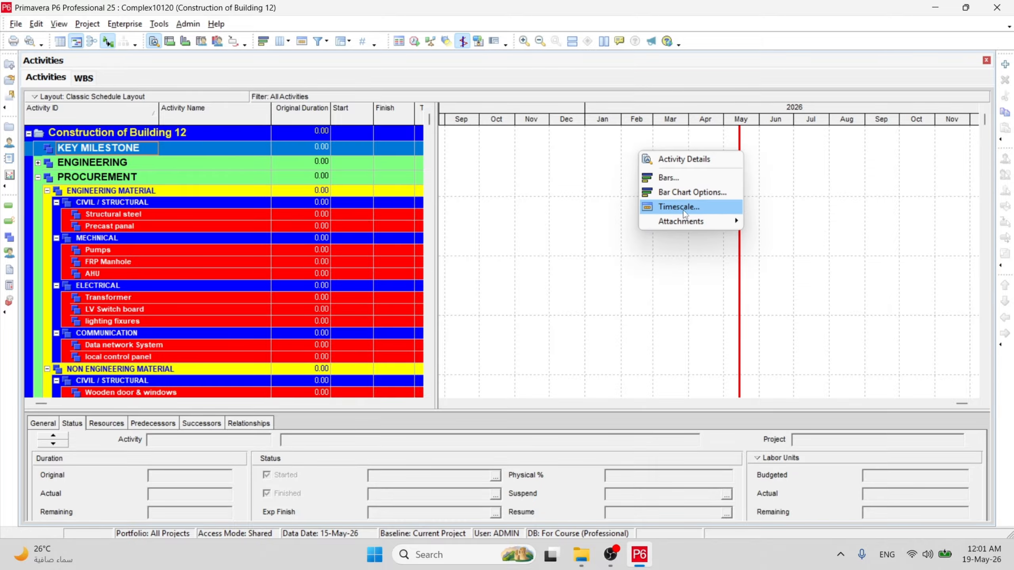
pyautogui.click(683, 210)
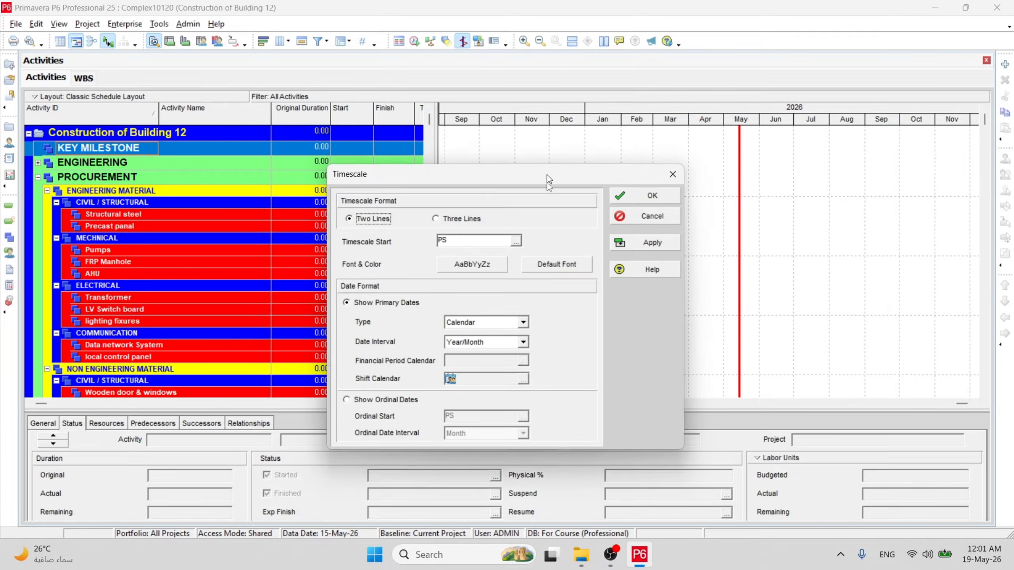
pyautogui.moveTo(547, 179); pyautogui.dragTo(510, 342)
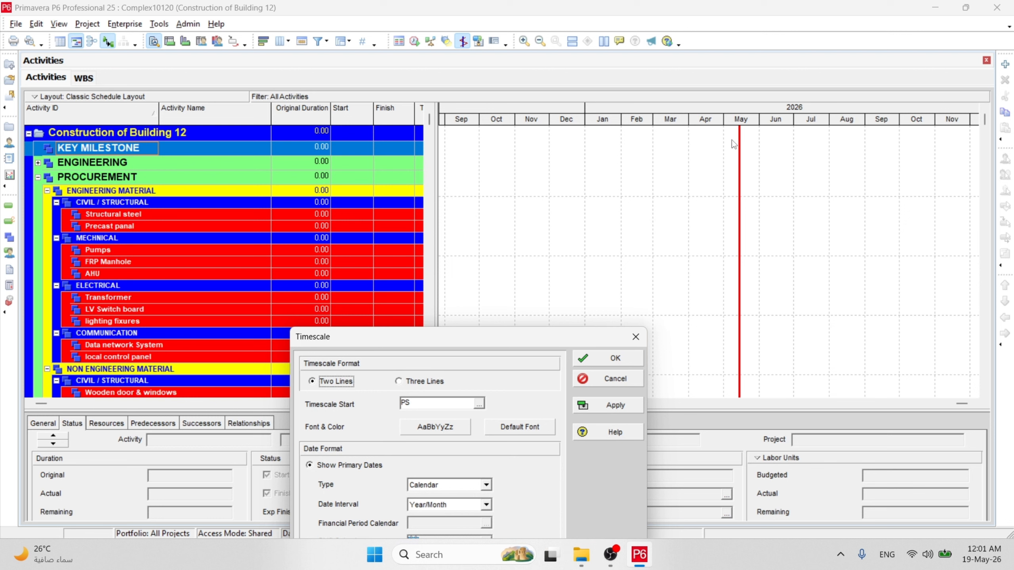
pyautogui.click(636, 337)
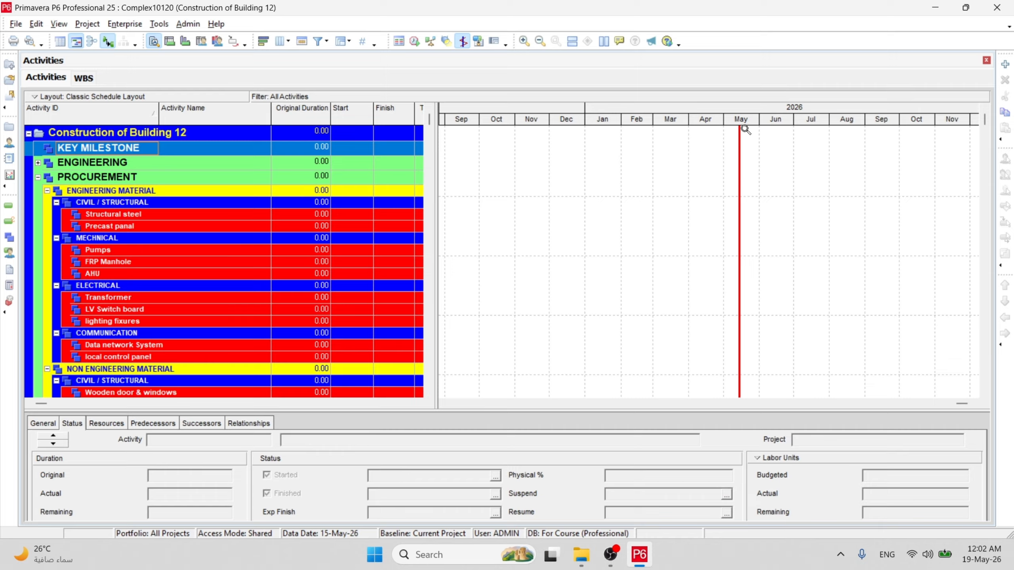
# - Examine the Schedule settings' option to apply a selected data date, try 22-May-26 in its calendar, and cancel without scheduling
pyautogui.click(414, 42)
pyautogui.click(470, 263)
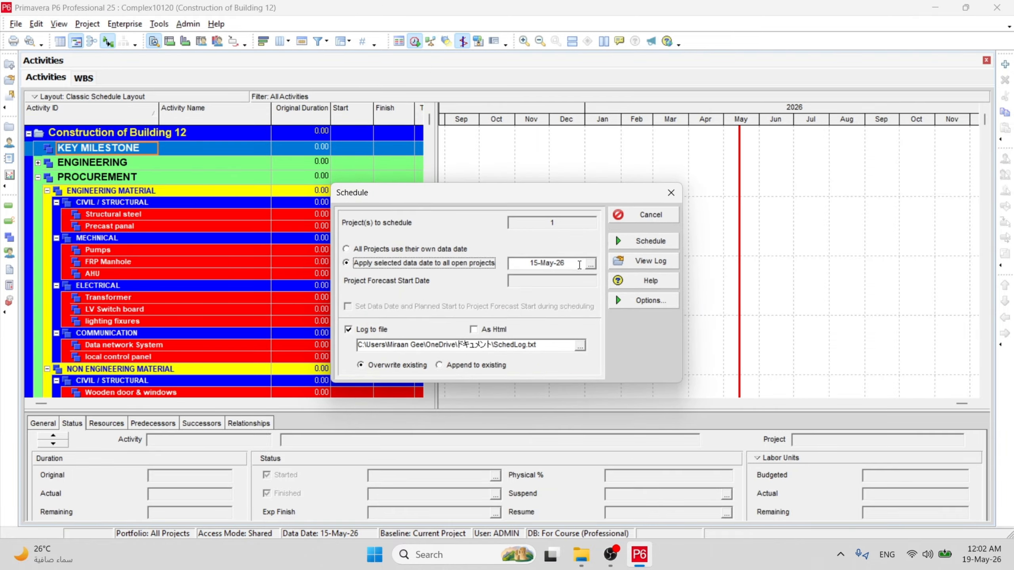
pyautogui.click(590, 263)
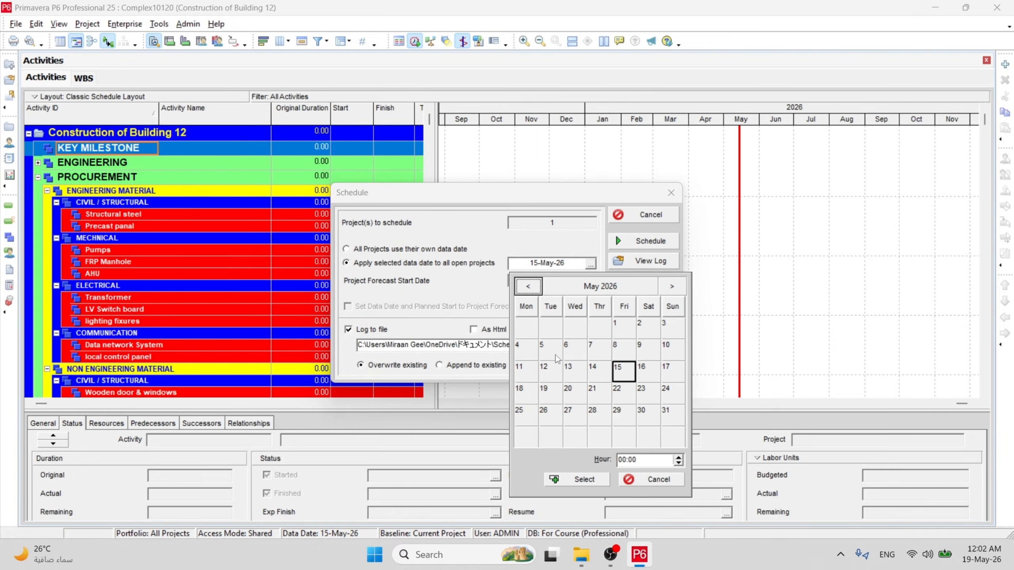
pyautogui.click(619, 400)
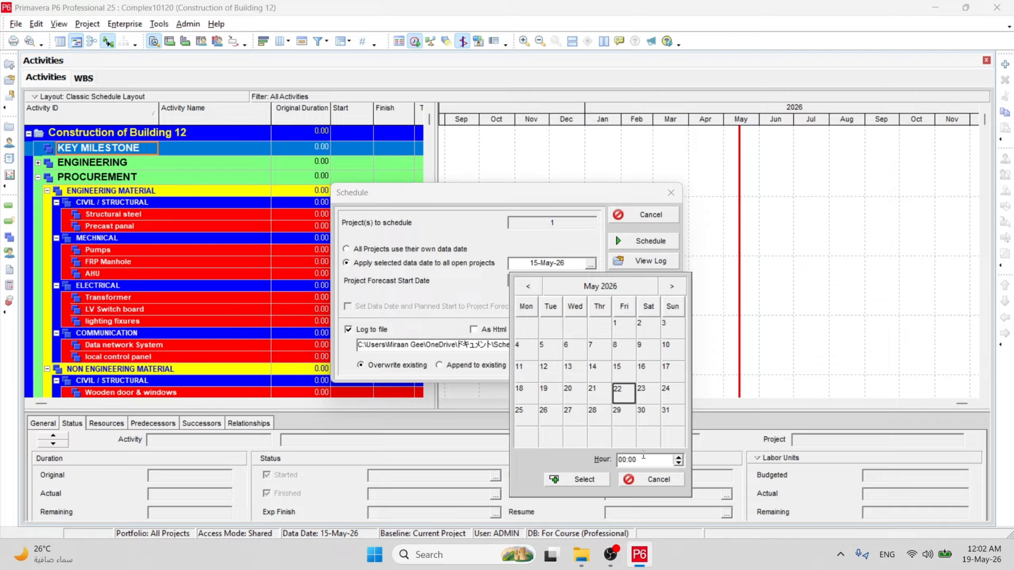
pyautogui.click(650, 481)
pyautogui.click(670, 192)
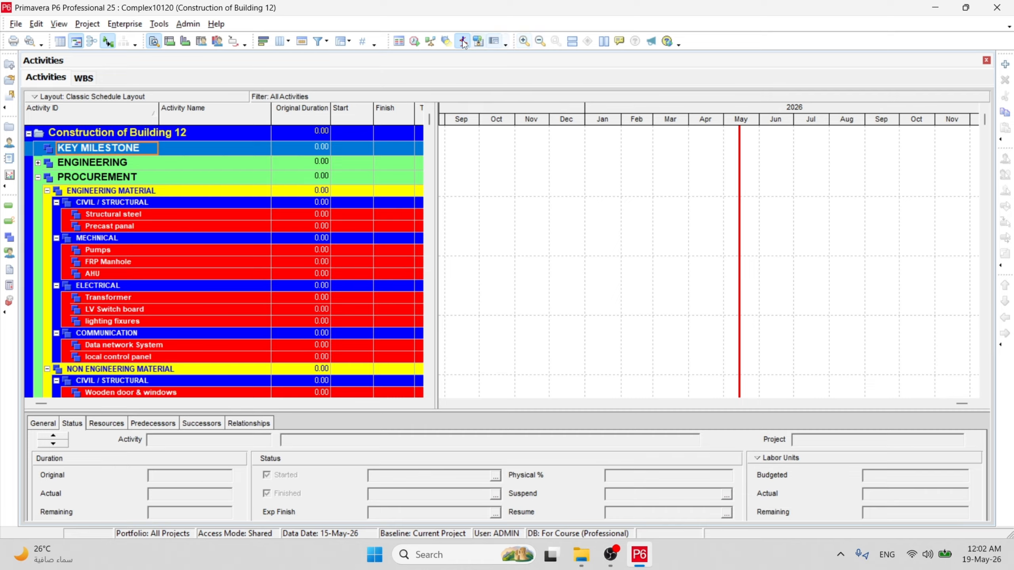
# - Show the progress spotlight on the Gantt chart, and turn it off again
pyautogui.click(448, 41)
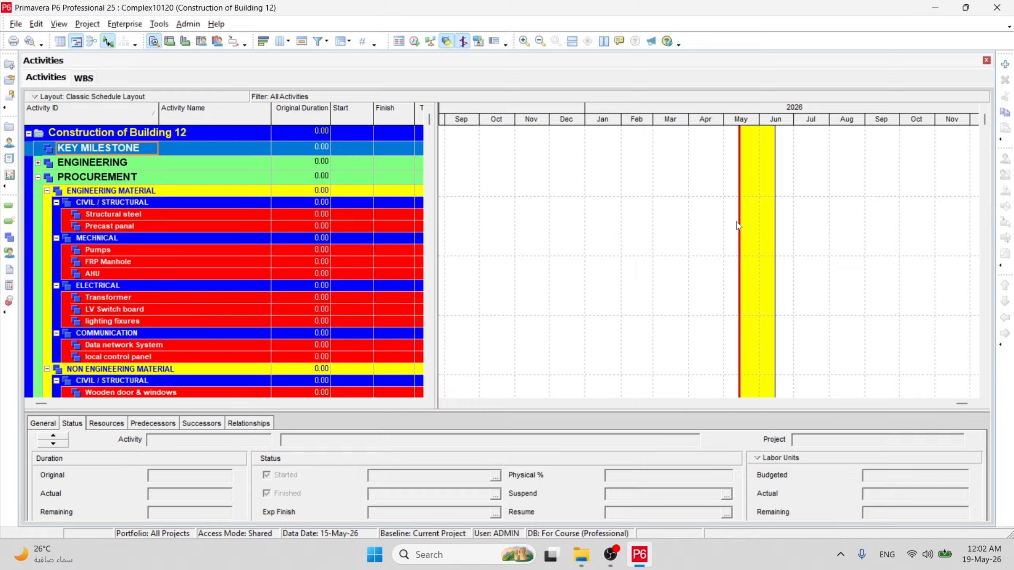
pyautogui.click(446, 41)
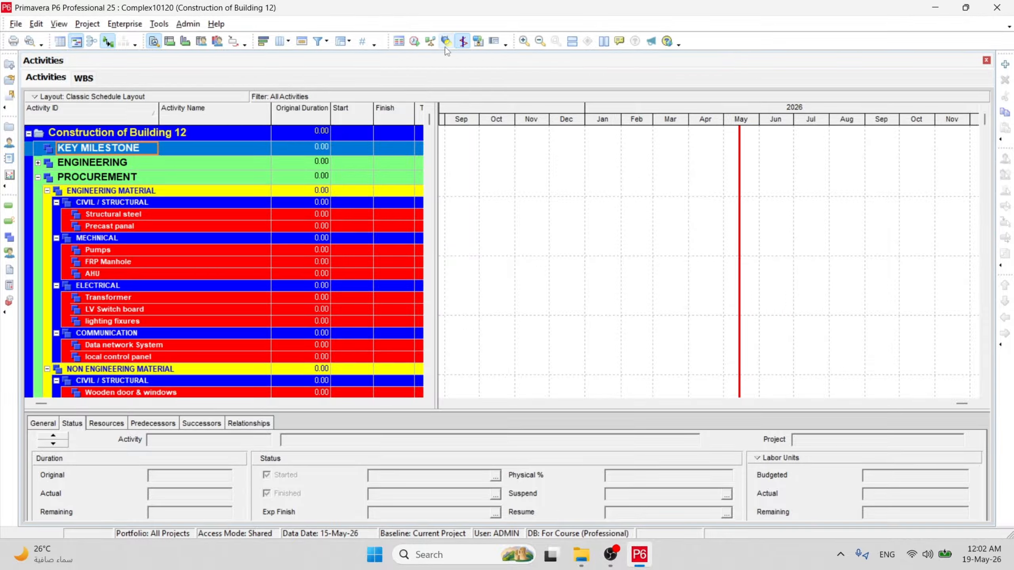
# - Schedule the project with the selected data date 15-May-26 applied to all open projects
pyautogui.click(414, 41)
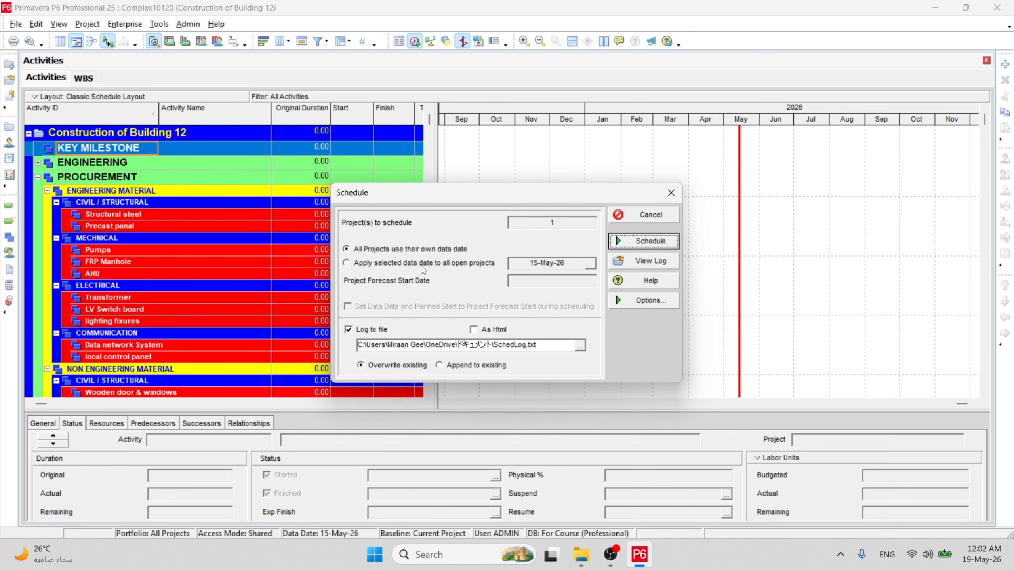
pyautogui.click(422, 263)
pyautogui.click(644, 246)
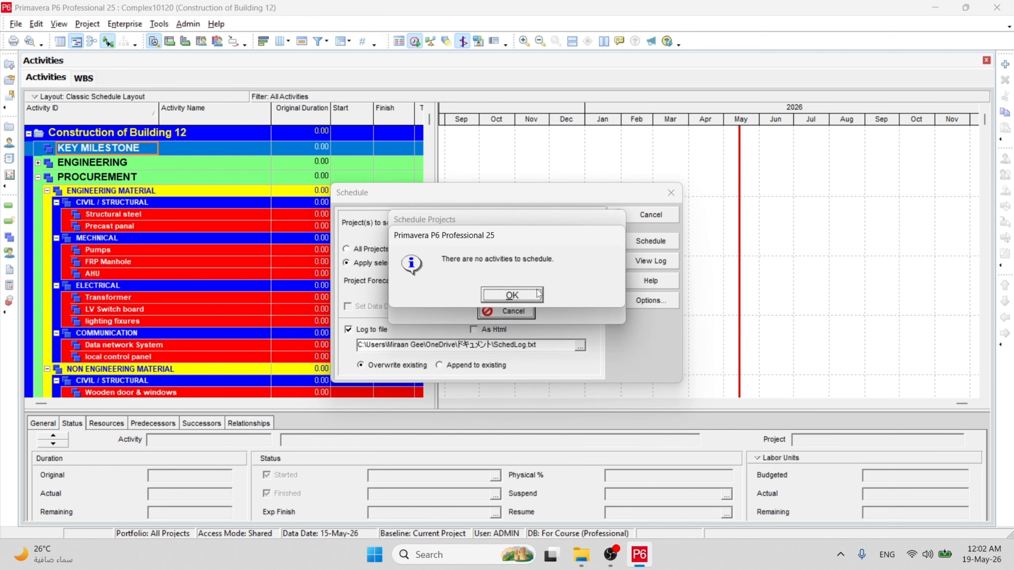
pyautogui.click(526, 296)
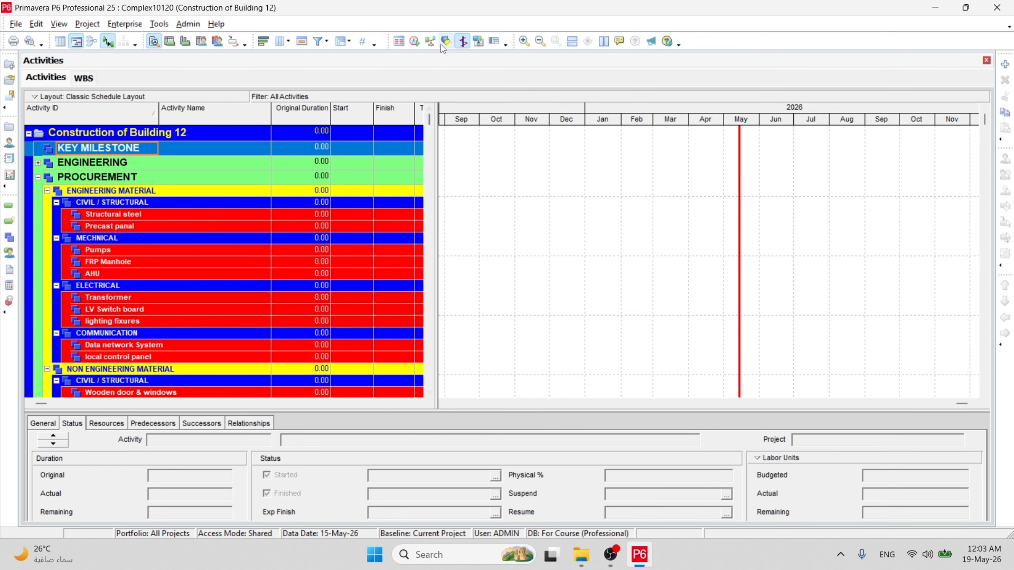
# - Review the scheduling log, close it, and schedule again with all projects using their own data date
pyautogui.click(414, 41)
pyautogui.click(651, 260)
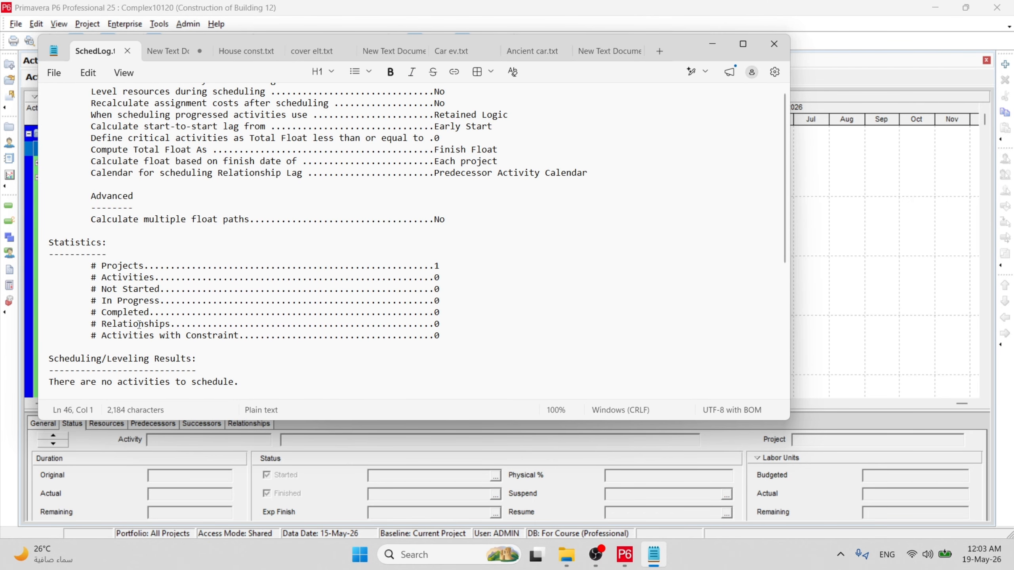
pyautogui.scroll(4, 169, 242)
pyautogui.scroll(-4, 249, 301)
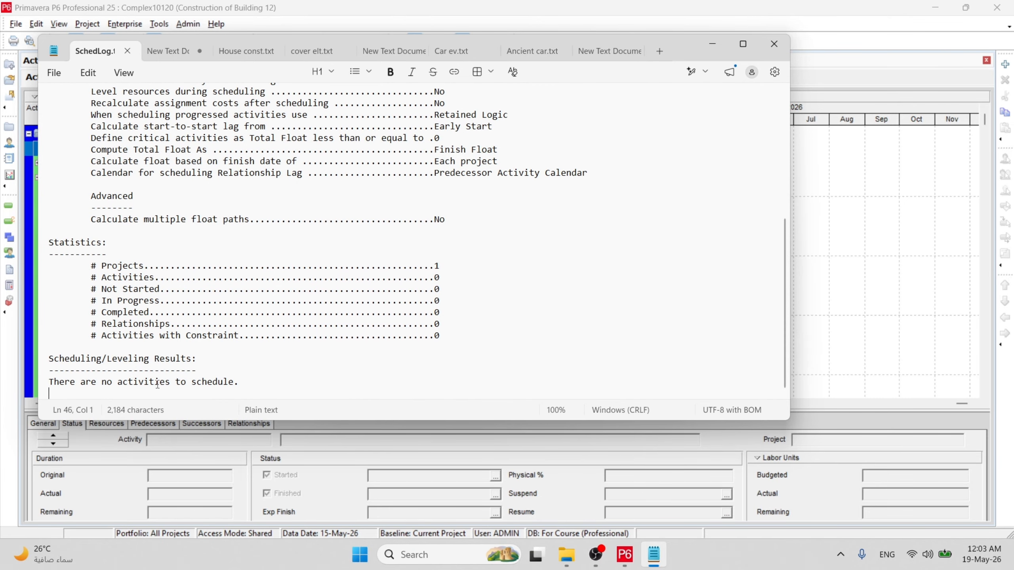
pyautogui.scroll(7, 431, 258)
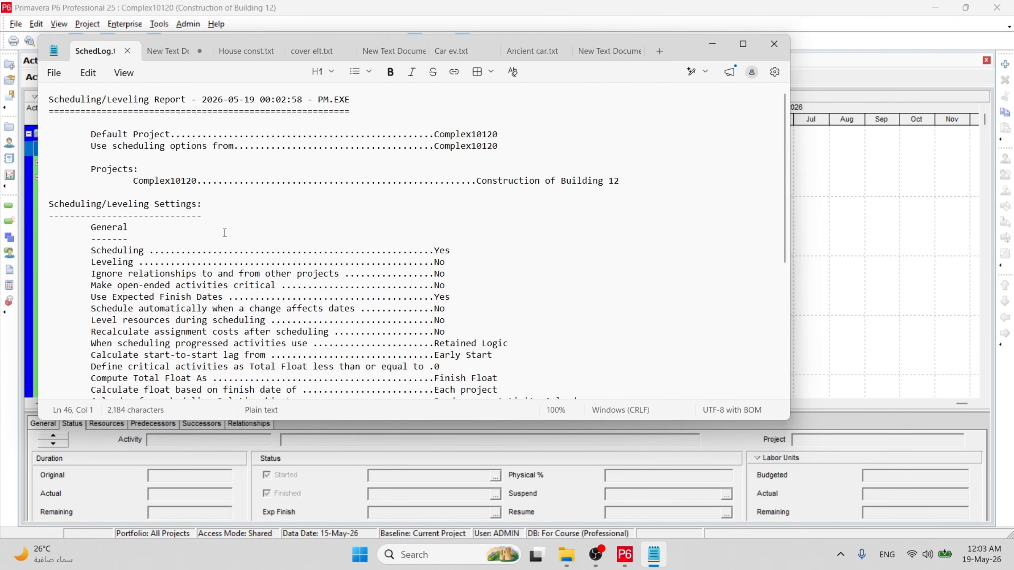
pyautogui.scroll(-7, 303, 284)
pyautogui.hotkey('alt', 'F4')
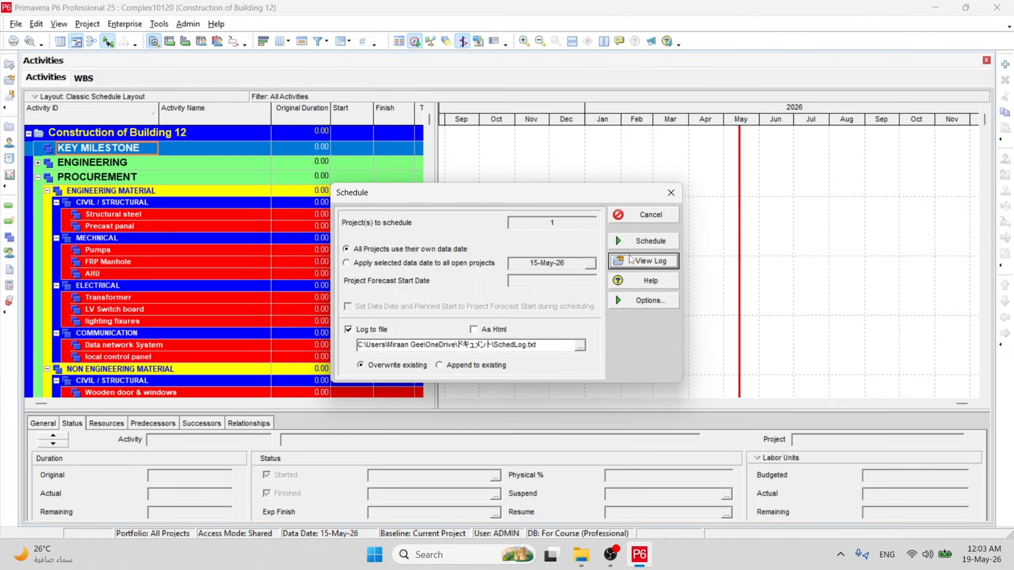
pyautogui.click(640, 241)
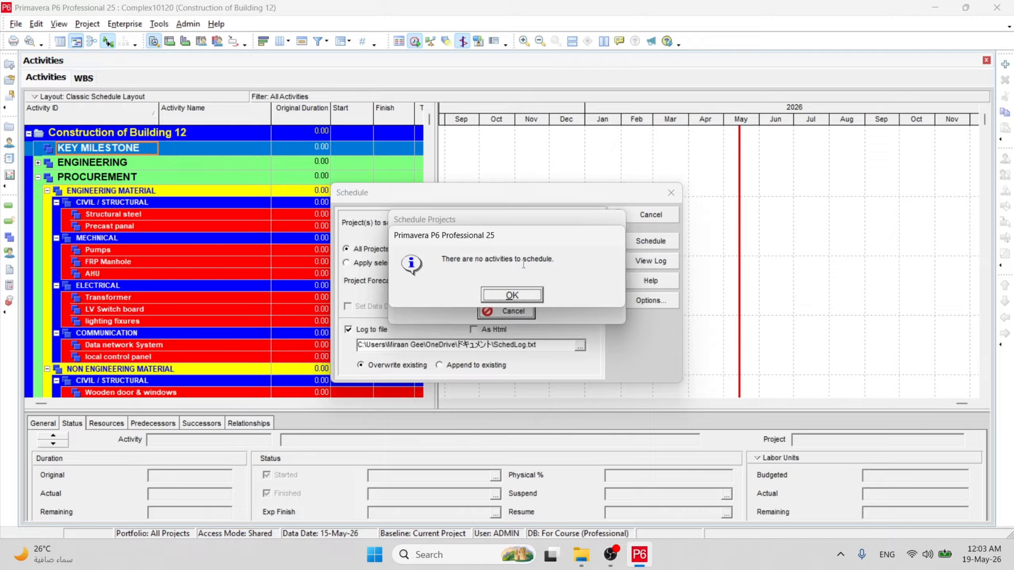
pyautogui.click(512, 294)
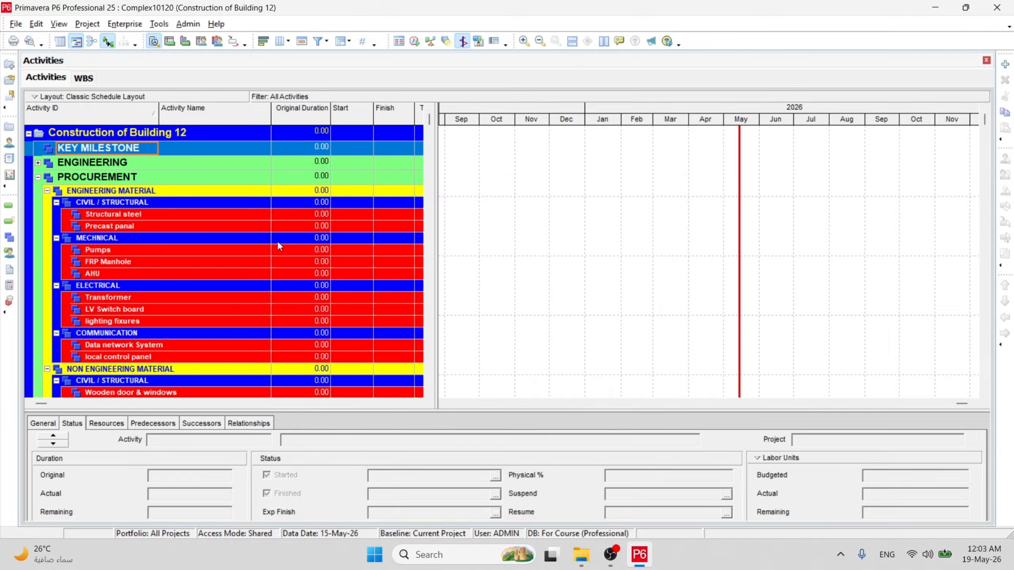
# - Review the Gantt timescale's date type and date interval options, choosing Month/Week as the interval
pyautogui.doubleClick(609, 124)
pyautogui.moveTo(493, 158); pyautogui.dragTo(504, 108)
pyautogui.click(525, 256)
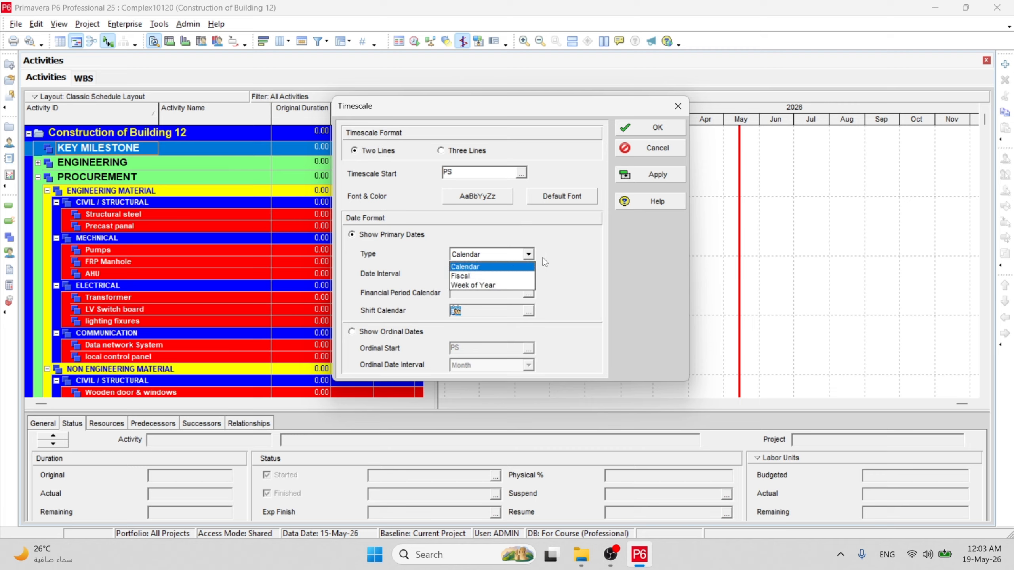
pyautogui.click(542, 257)
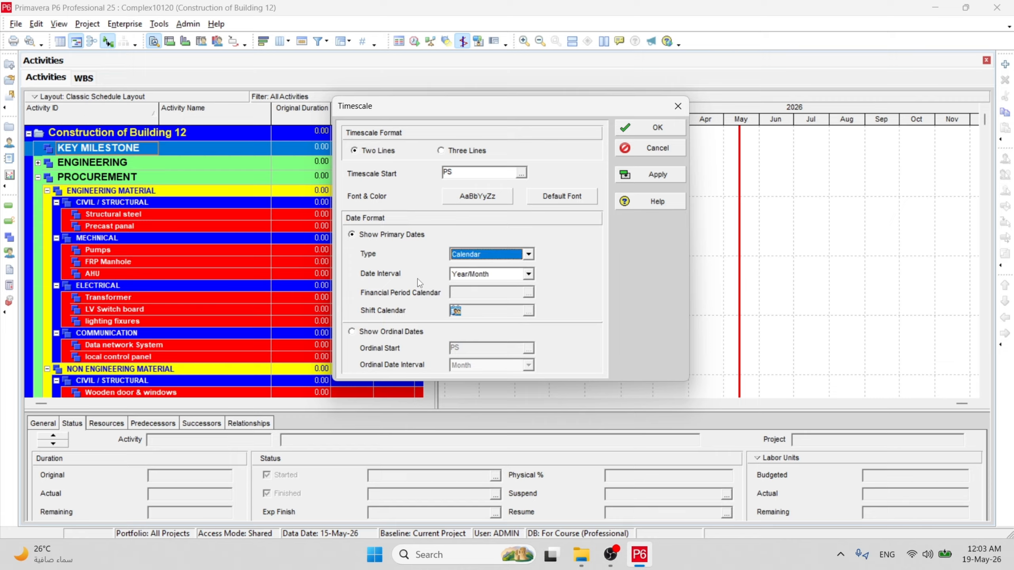
pyautogui.click(527, 276)
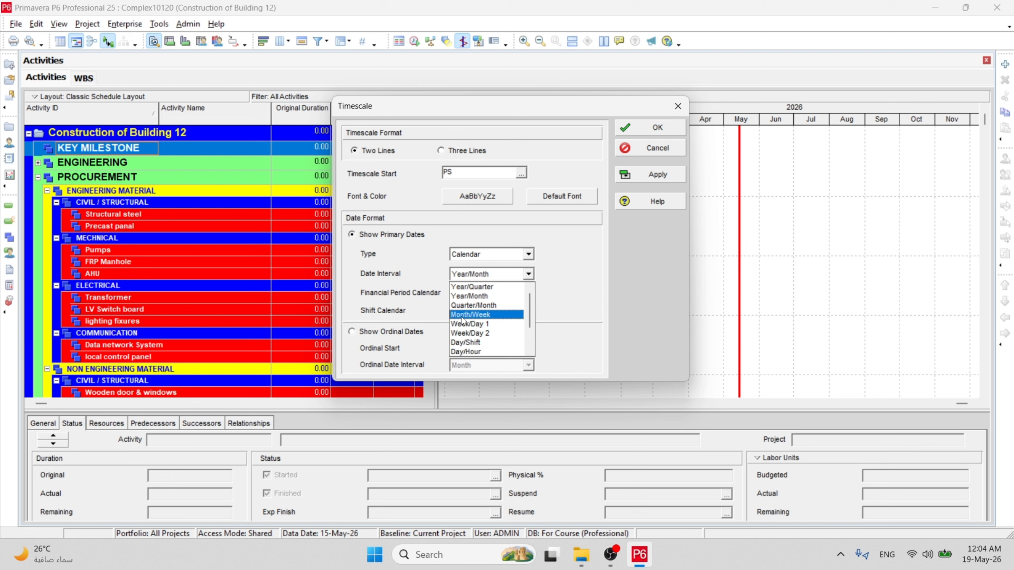
pyautogui.click(465, 316)
pyautogui.click(492, 273)
pyautogui.click(536, 282)
pyautogui.click(476, 276)
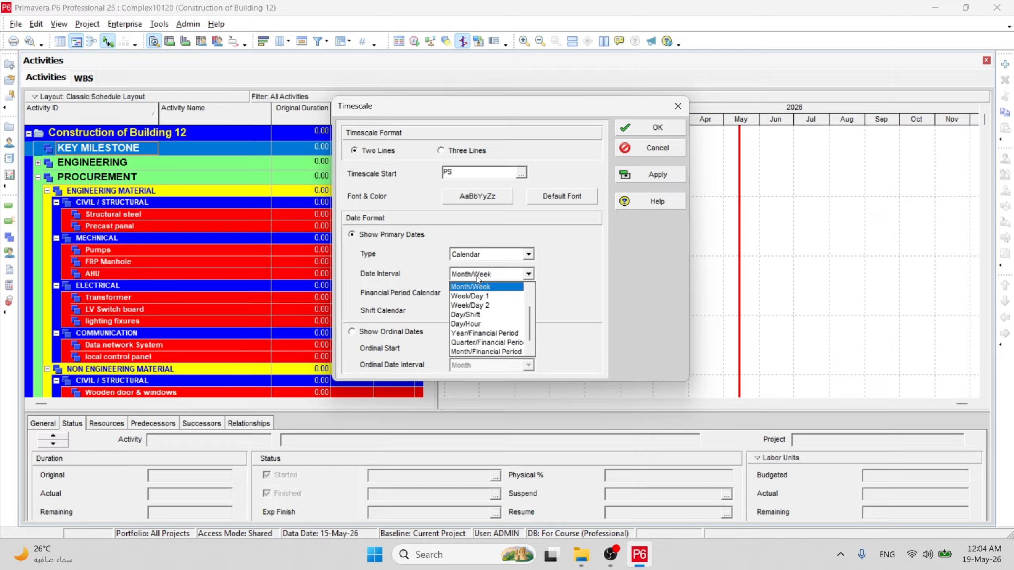
pyautogui.click(674, 120)
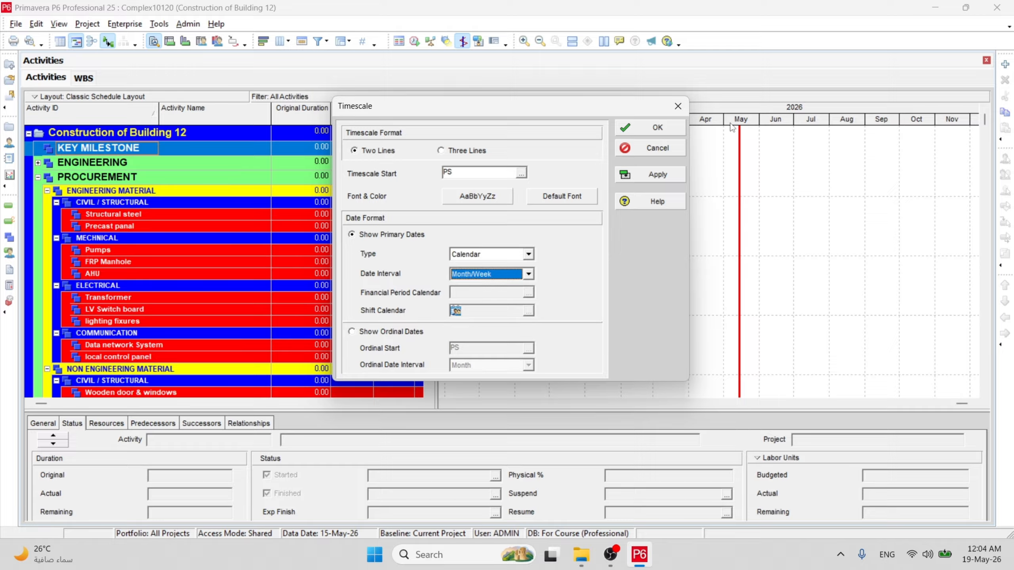
# - Apply the Month/Week date interval to the Gantt timescale, and widen its week columns around the May 2026 data date
pyautogui.click(528, 273)
pyautogui.scroll(2, 487, 312)
pyautogui.click(487, 312)
pyautogui.click(667, 170)
pyautogui.click(664, 127)
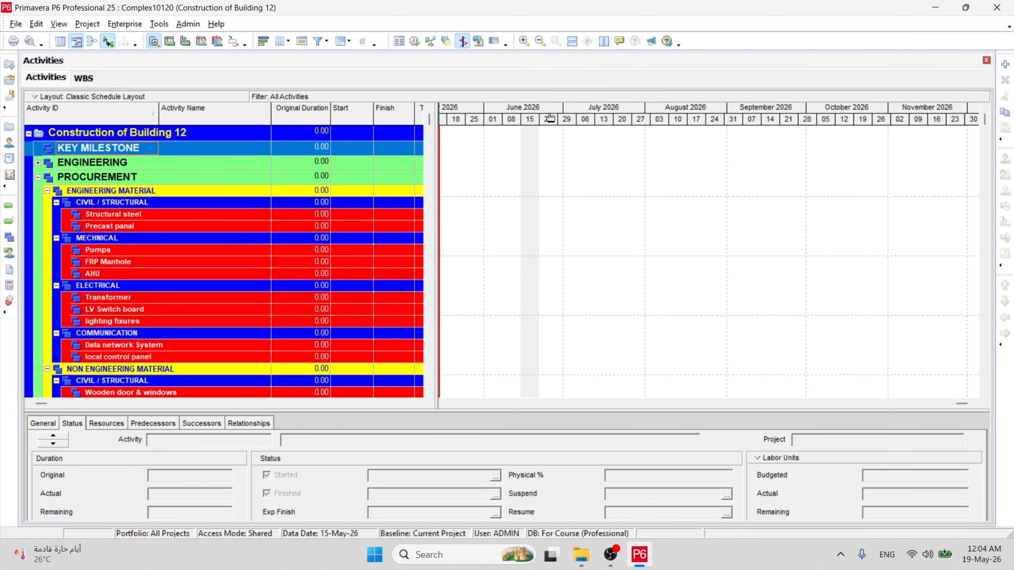
pyautogui.moveTo(645, 122); pyautogui.dragTo(885, 127)
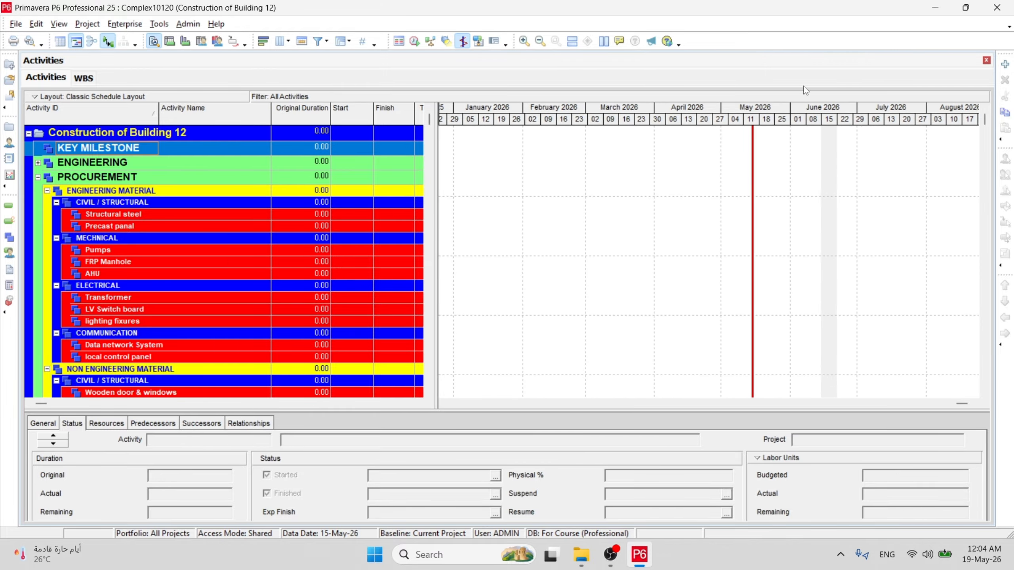
pyautogui.moveTo(776, 123); pyautogui.dragTo(660, 121)
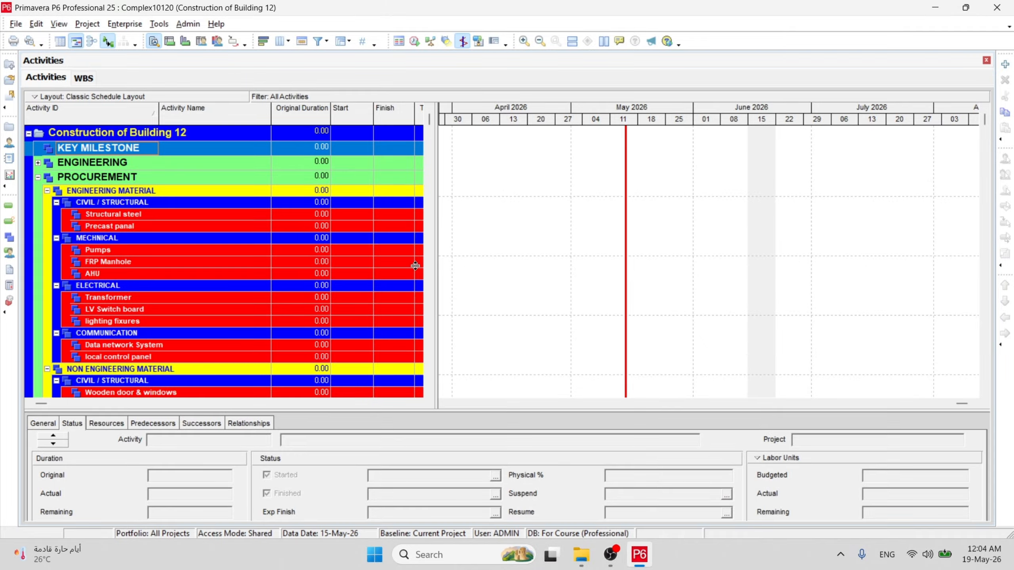
# - Try adding a curtain attachment to the Gantt chart from 19-Apr-26 to 19-May-26
pyautogui.rightClick(523, 144)
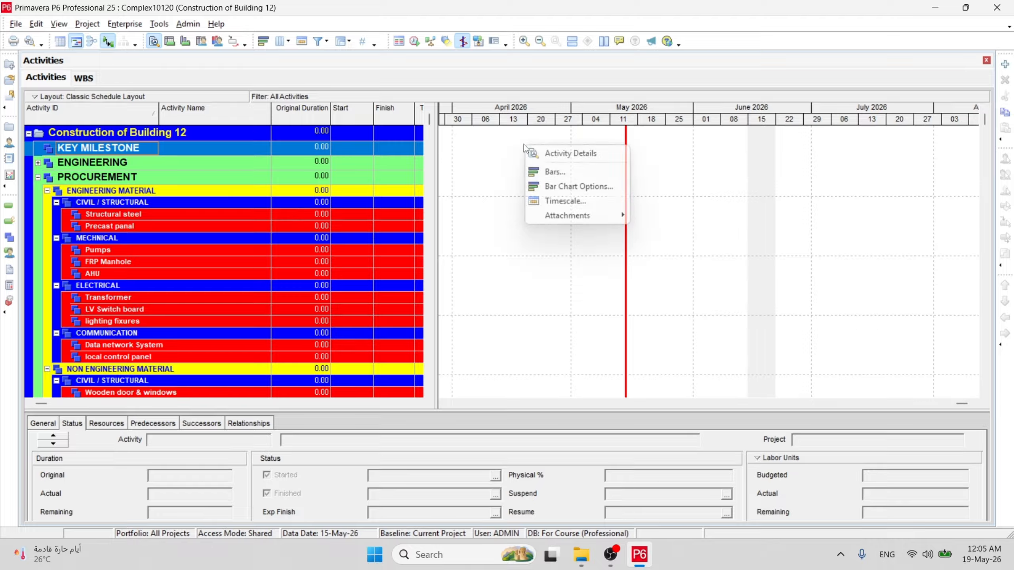
pyautogui.moveTo(565, 220)
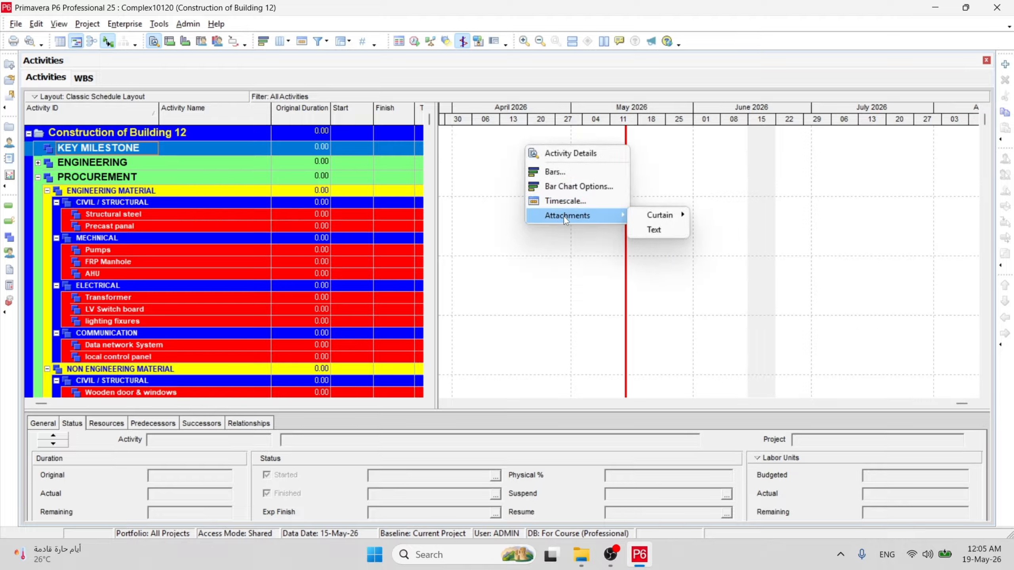
pyautogui.moveTo(659, 219)
pyautogui.click(697, 214)
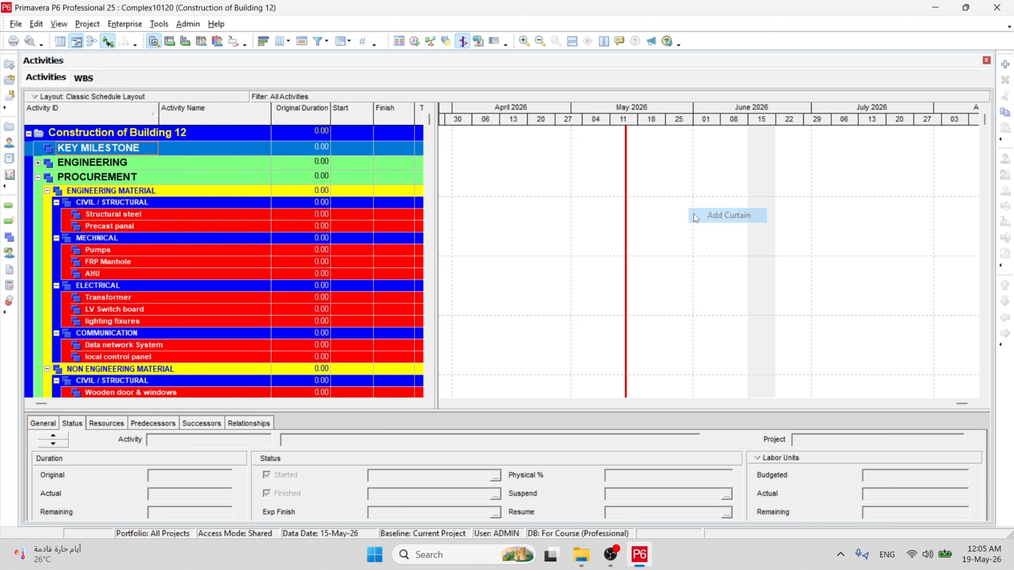
pyautogui.moveTo(507, 211); pyautogui.dragTo(506, 194)
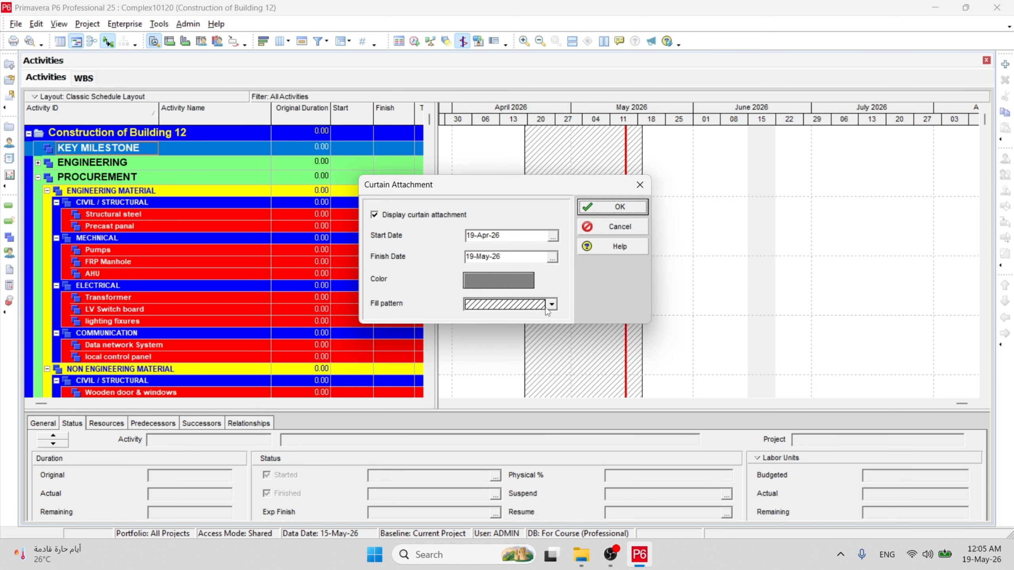
pyautogui.moveTo(557, 185); pyautogui.dragTo(842, 308)
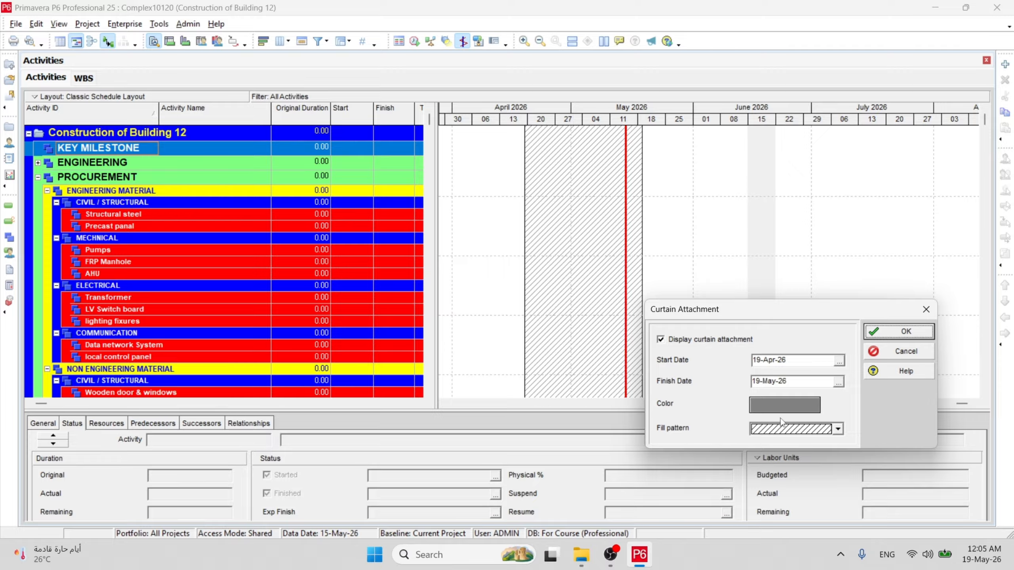
pyautogui.click(909, 352)
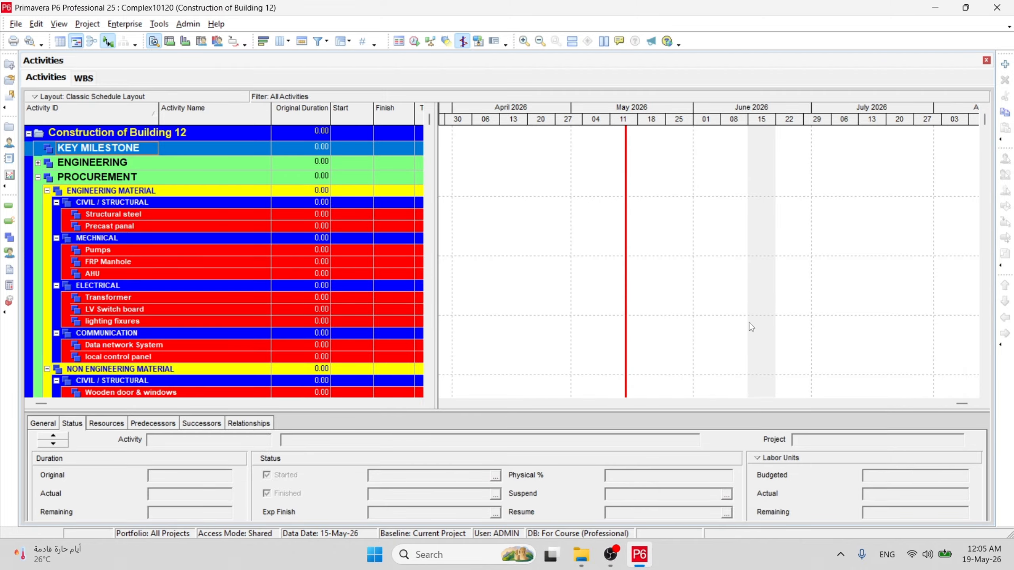
# - Review the Bar Chart Options for general, collapsed bars, data date, sight lines and progress line settings, and close them
pyautogui.rightClick(559, 220)
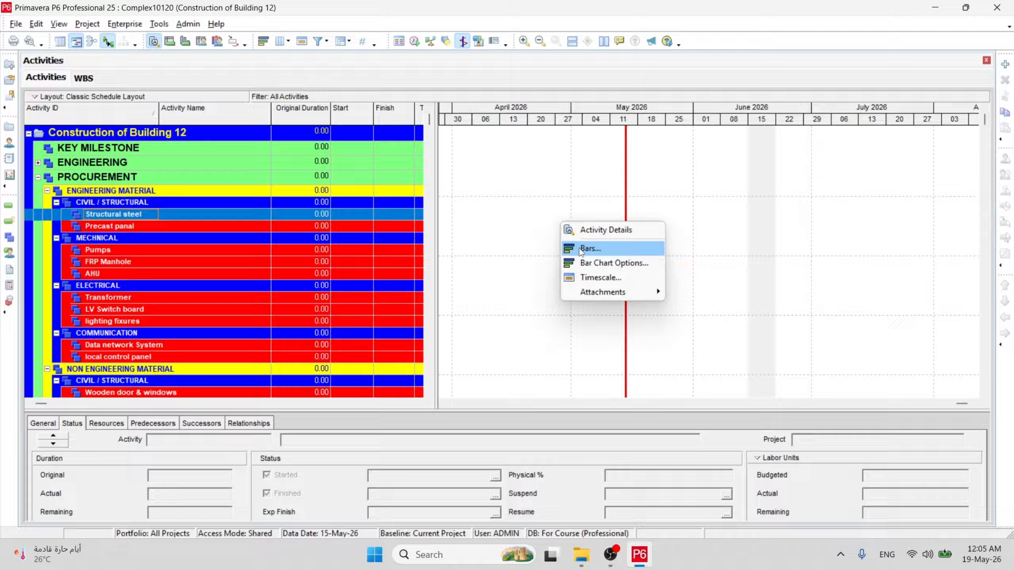
pyautogui.click(602, 264)
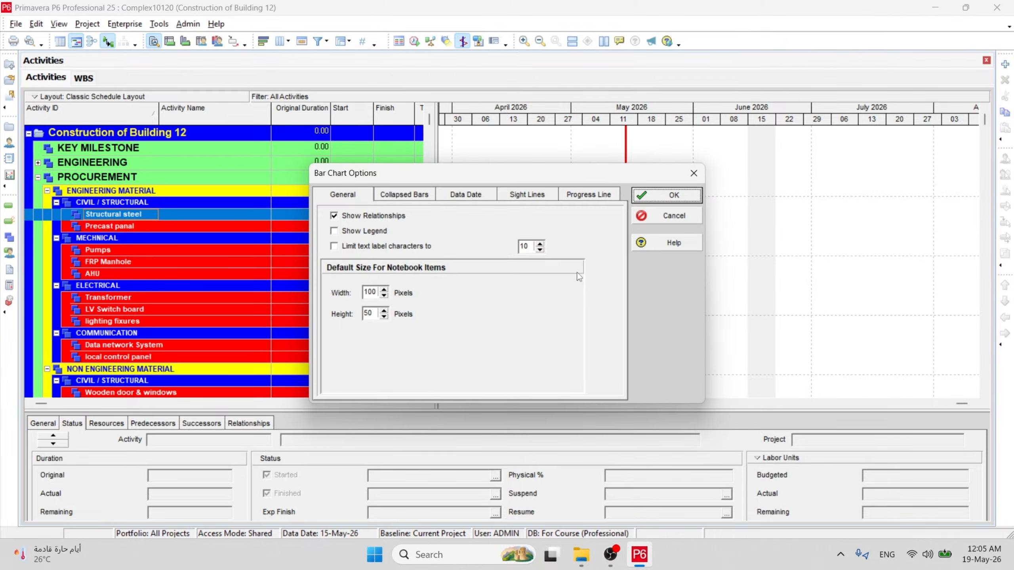
pyautogui.moveTo(458, 176); pyautogui.dragTo(556, 176)
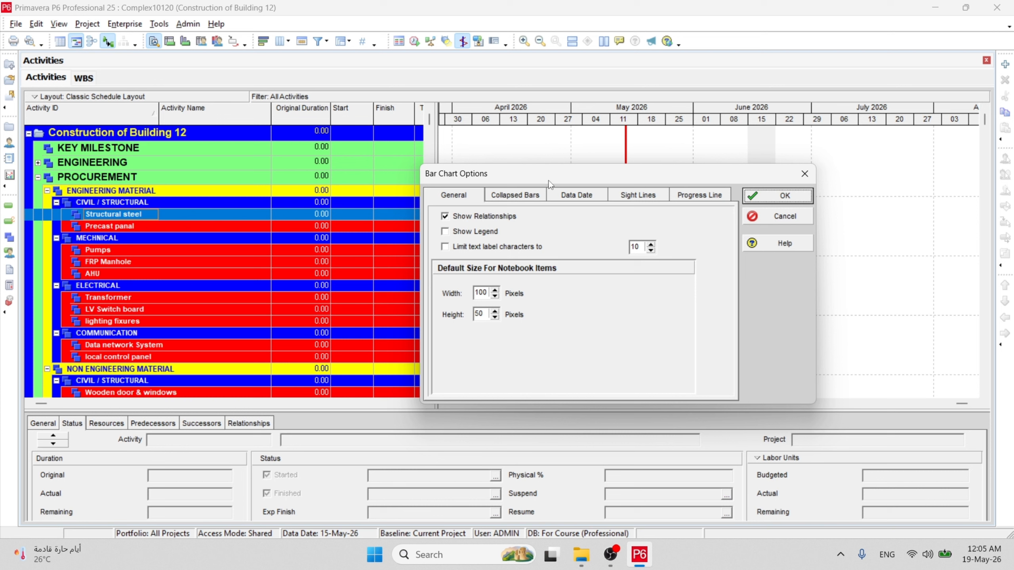
pyautogui.moveTo(548, 184); pyautogui.dragTo(501, 299)
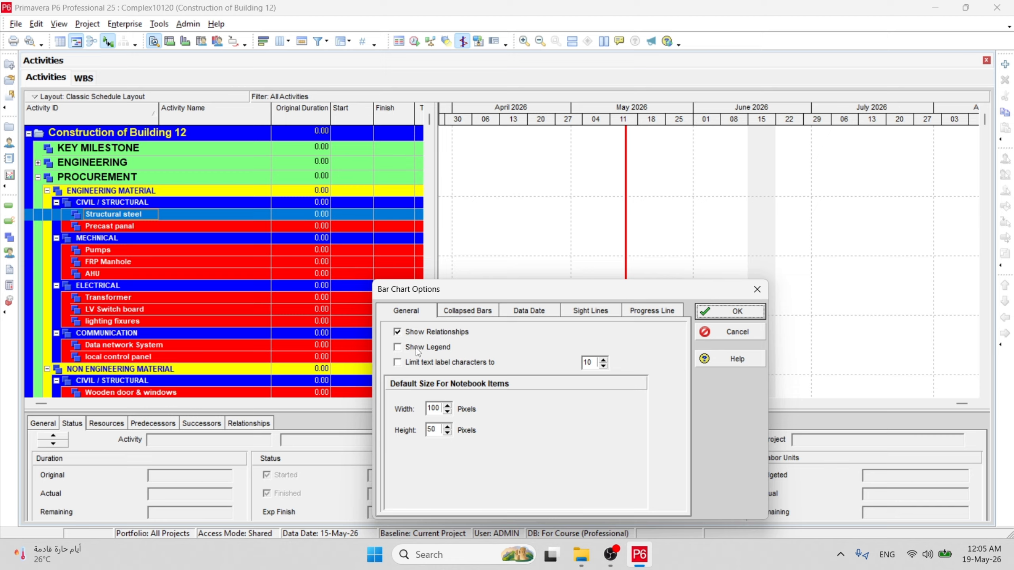
pyautogui.click(459, 313)
pyautogui.click(525, 313)
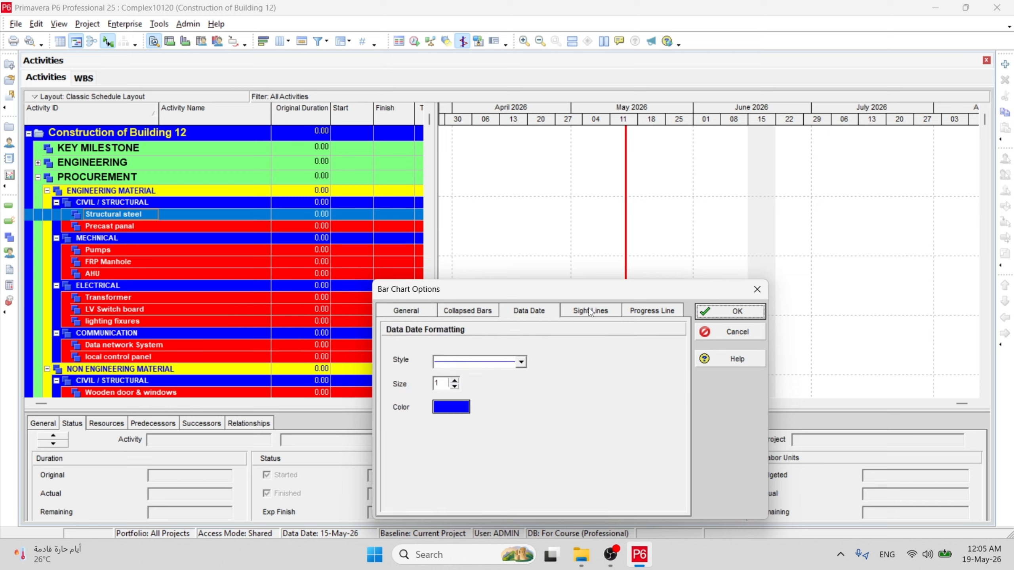
pyautogui.click(592, 313)
pyautogui.click(651, 314)
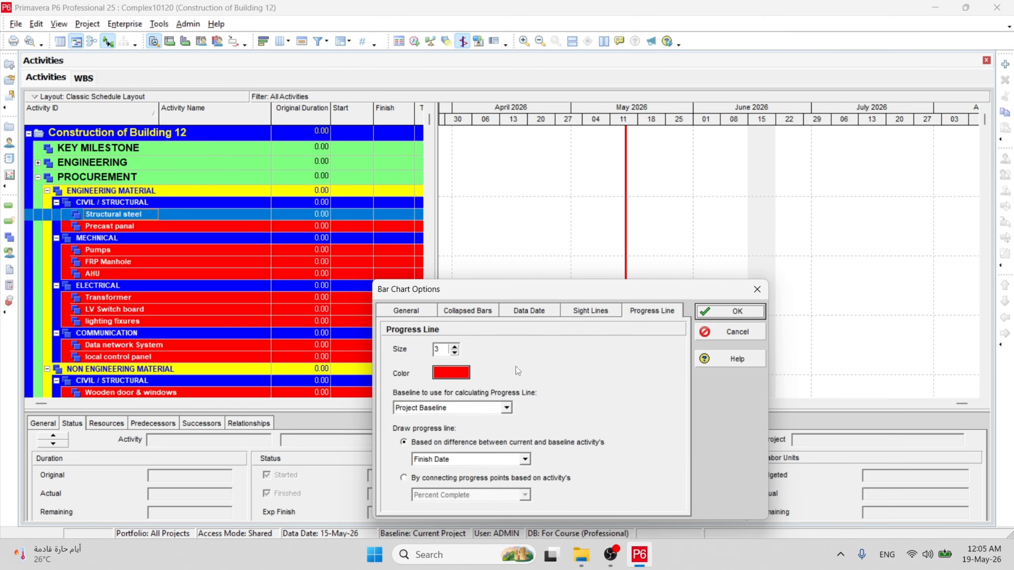
pyautogui.moveTo(477, 301); pyautogui.dragTo(515, 213)
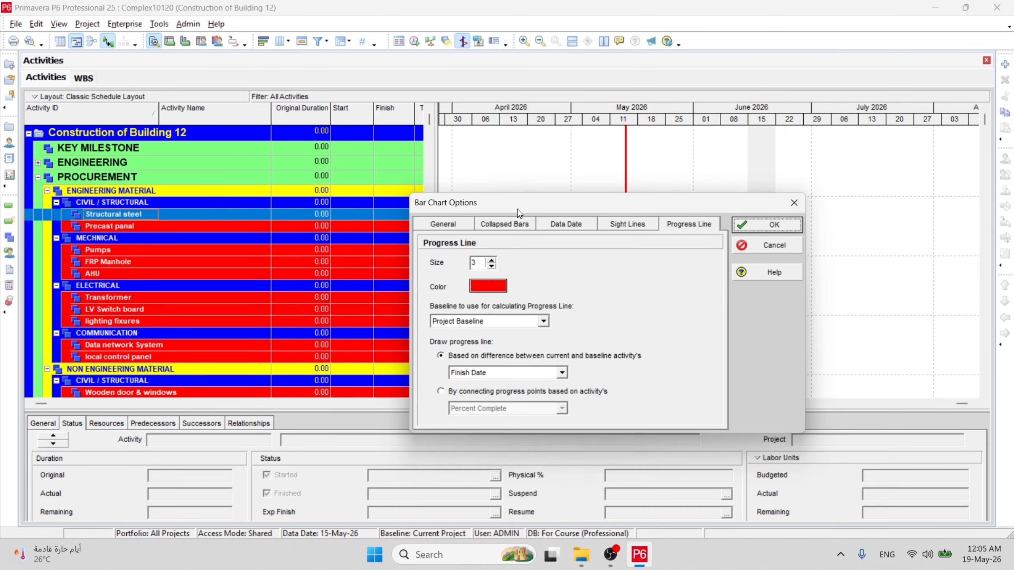
pyautogui.click(462, 225)
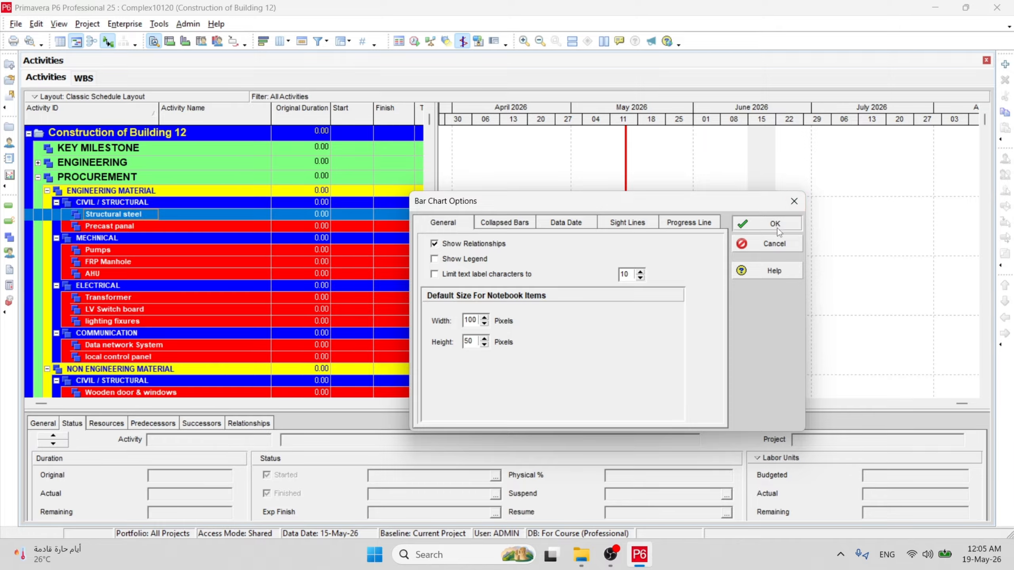
pyautogui.click(766, 223)
# - Examine the Gantt bar definitions, including the Neg Float bar, summary and Actual Work styles, and close the Bars dialog
pyautogui.rightClick(537, 187)
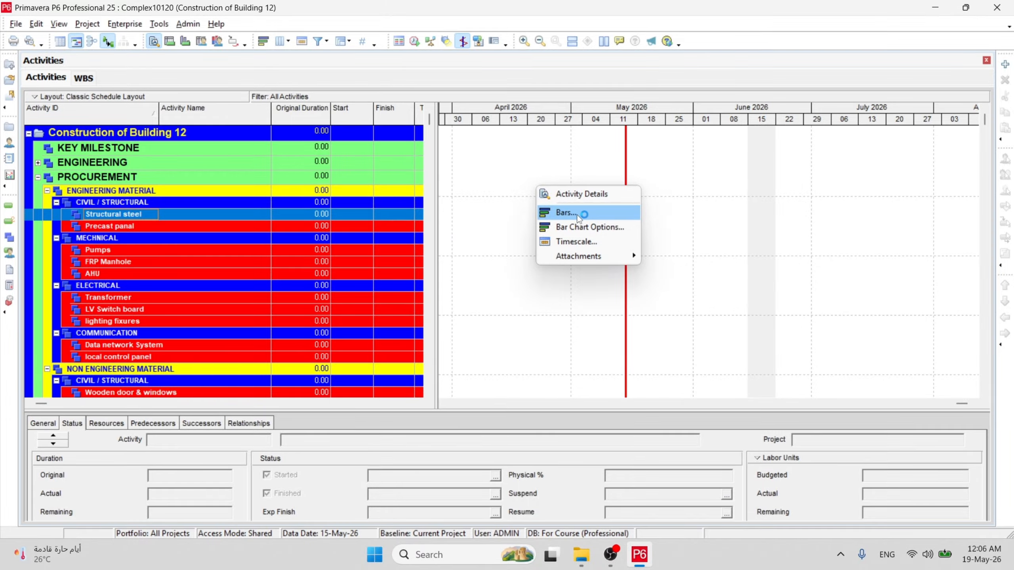
pyautogui.click(589, 213)
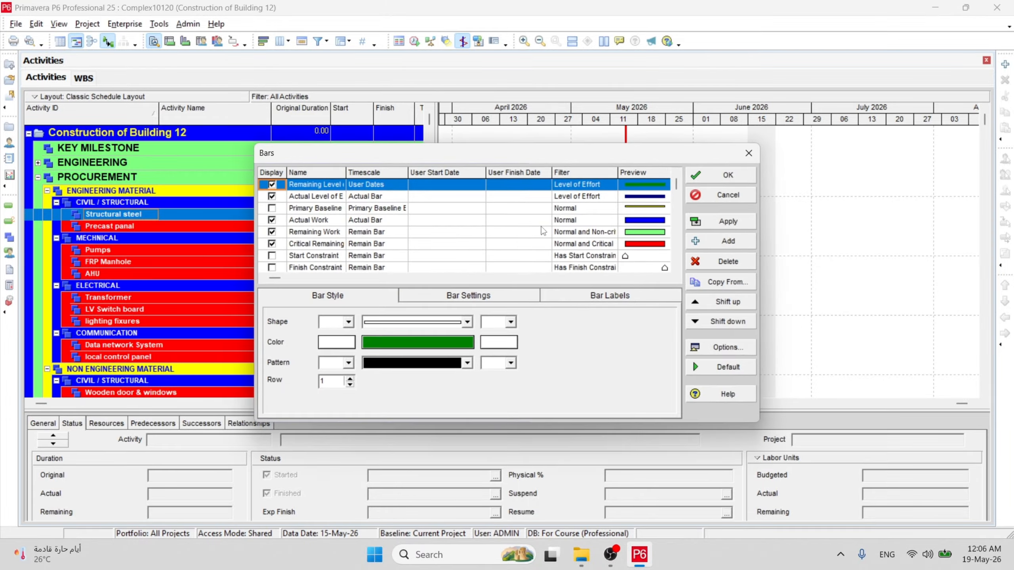
pyautogui.moveTo(437, 132); pyautogui.dragTo(448, 113)
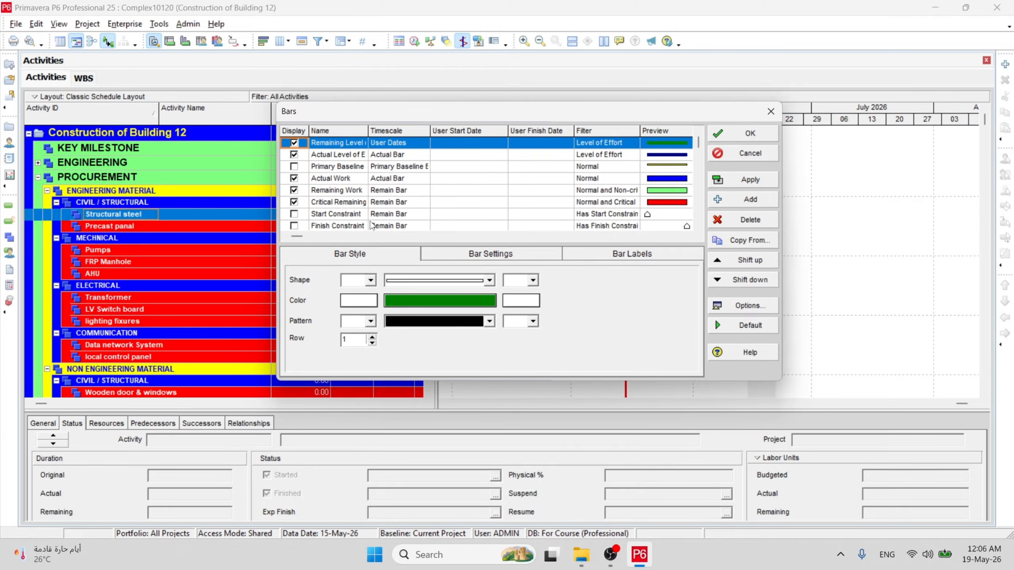
pyautogui.click(321, 155)
pyautogui.scroll(-4, 328, 179)
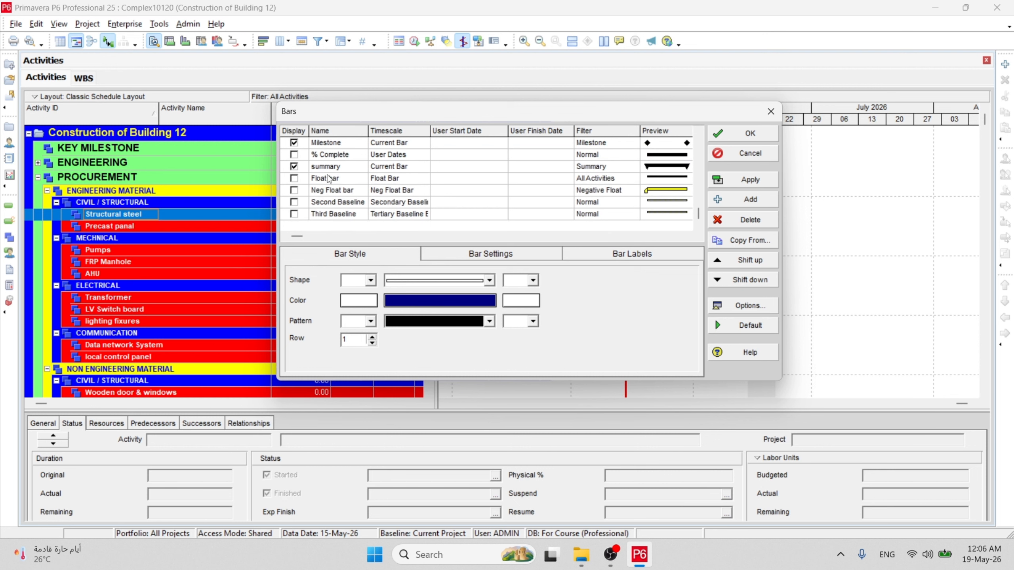
pyautogui.click(330, 191)
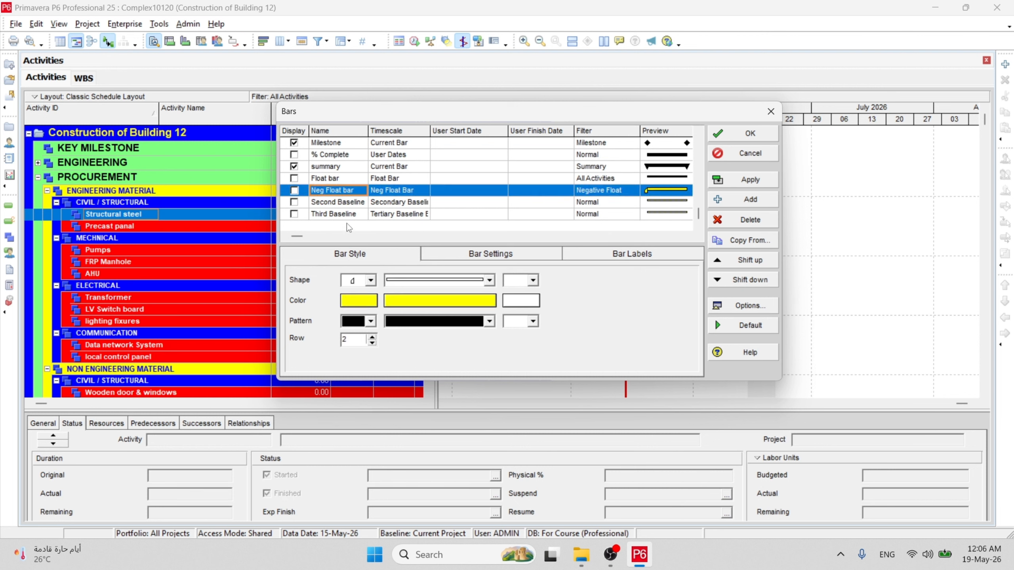
pyautogui.click(336, 167)
pyautogui.scroll(4, 332, 172)
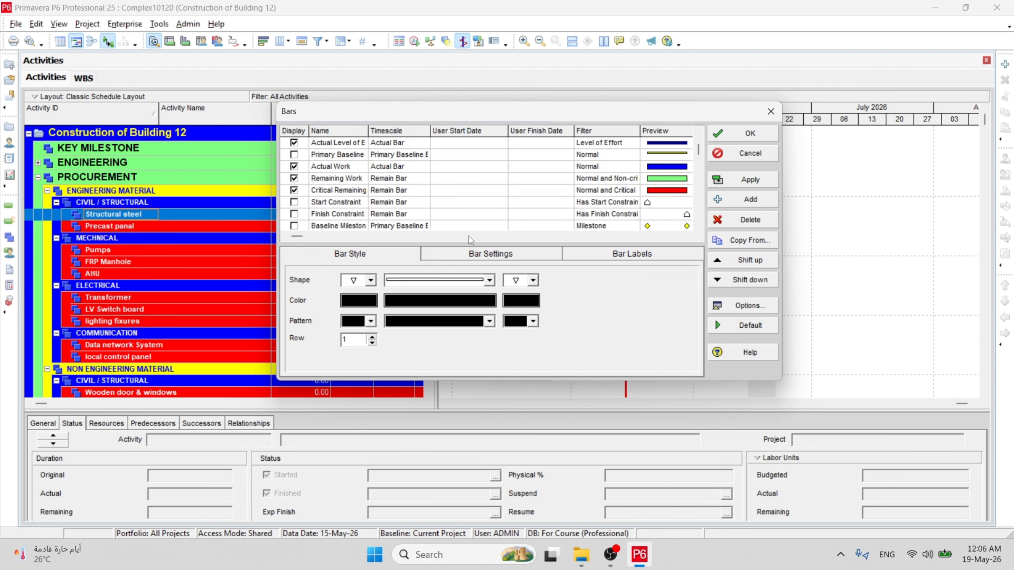
pyautogui.scroll(1, 344, 174)
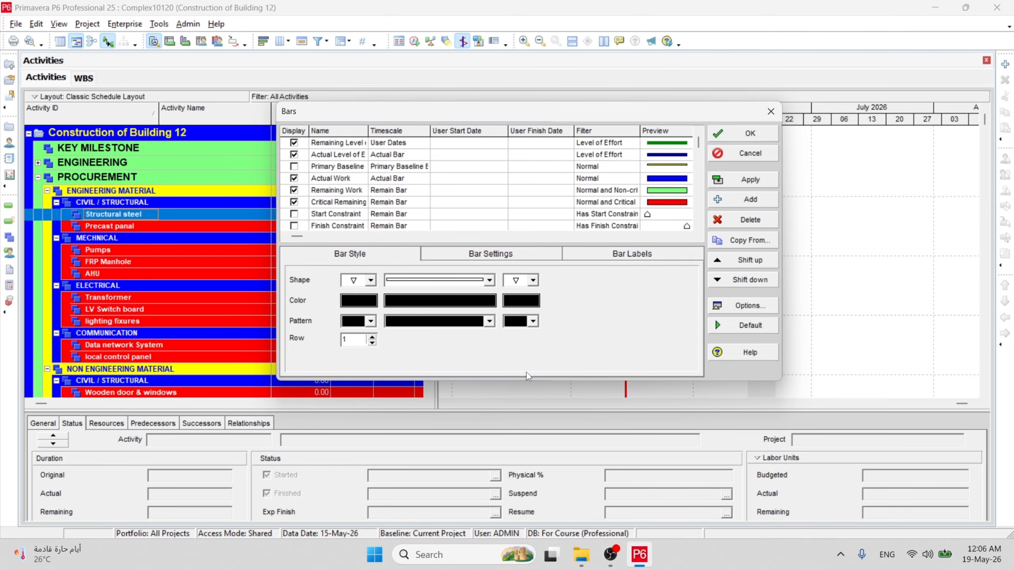
pyautogui.moveTo(416, 112); pyautogui.dragTo(407, 92)
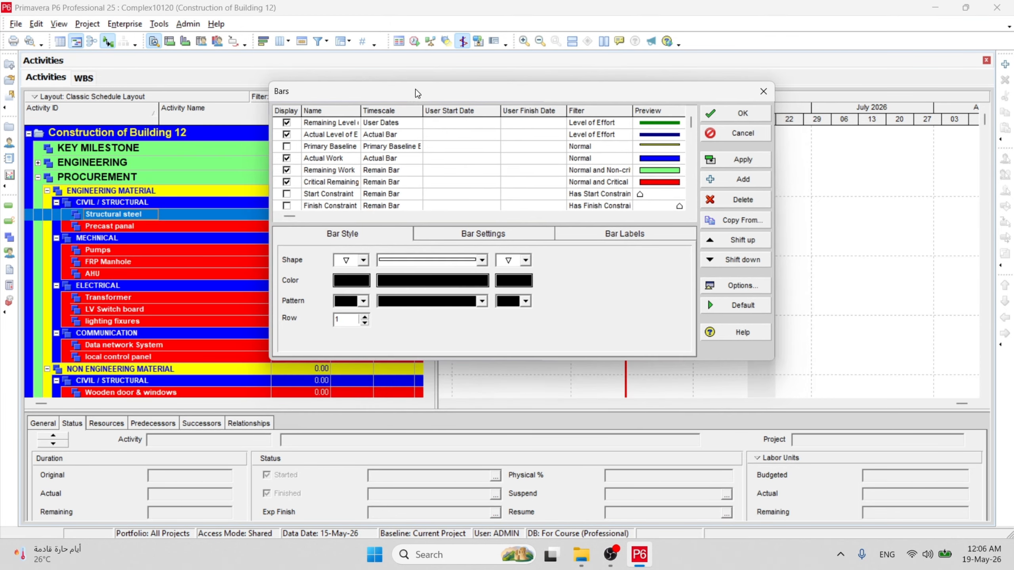
pyautogui.click(321, 159)
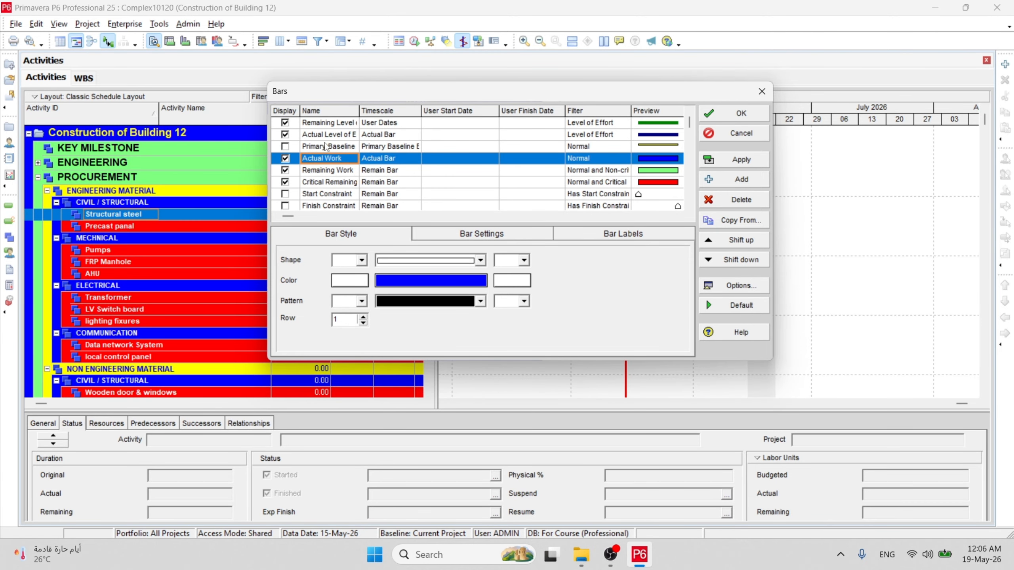
pyautogui.click(761, 91)
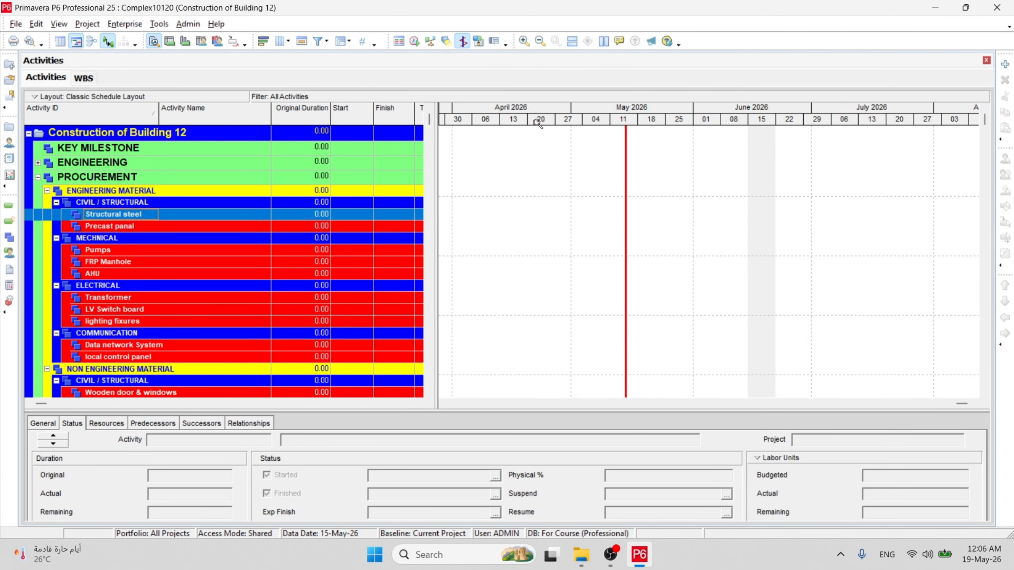
# - Add a new activity under the Structural steel WBS and set its original duration to 50
pyautogui.moveTo(583, 124); pyautogui.dragTo(767, 117)
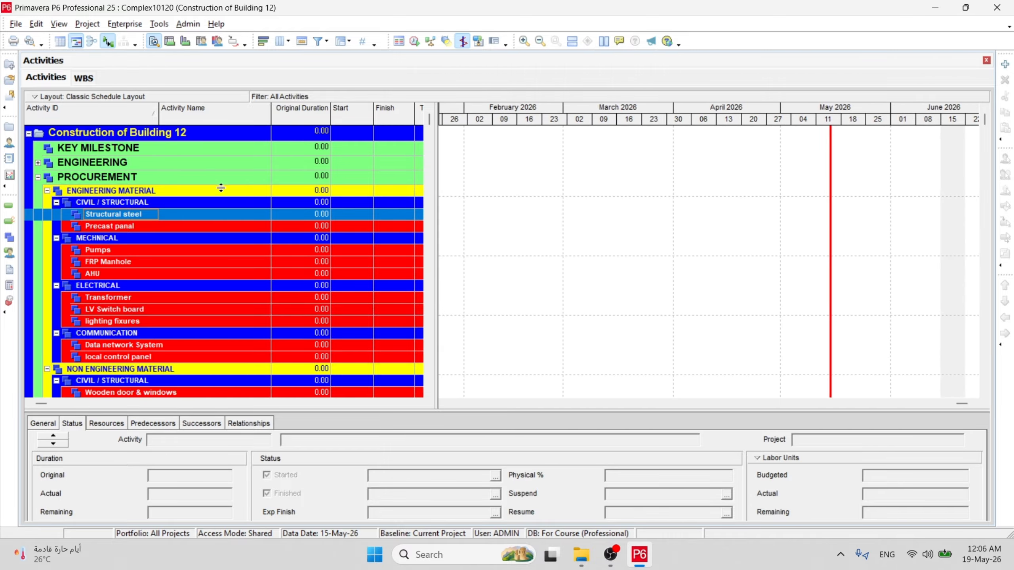
pyautogui.rightClick(138, 222)
pyautogui.click(168, 296)
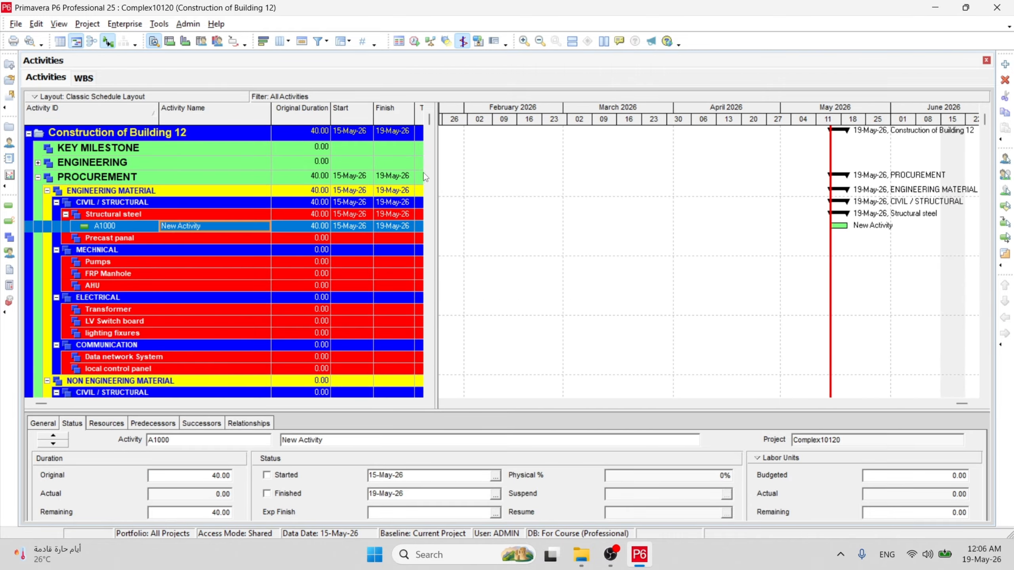
pyautogui.click(312, 227)
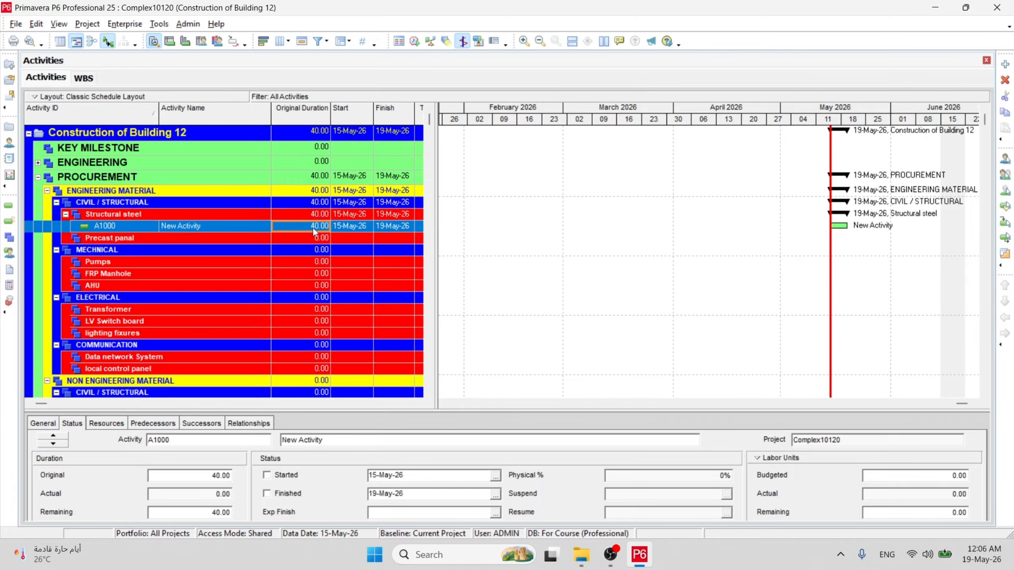
pyautogui.write('50')
pyautogui.press('Return')
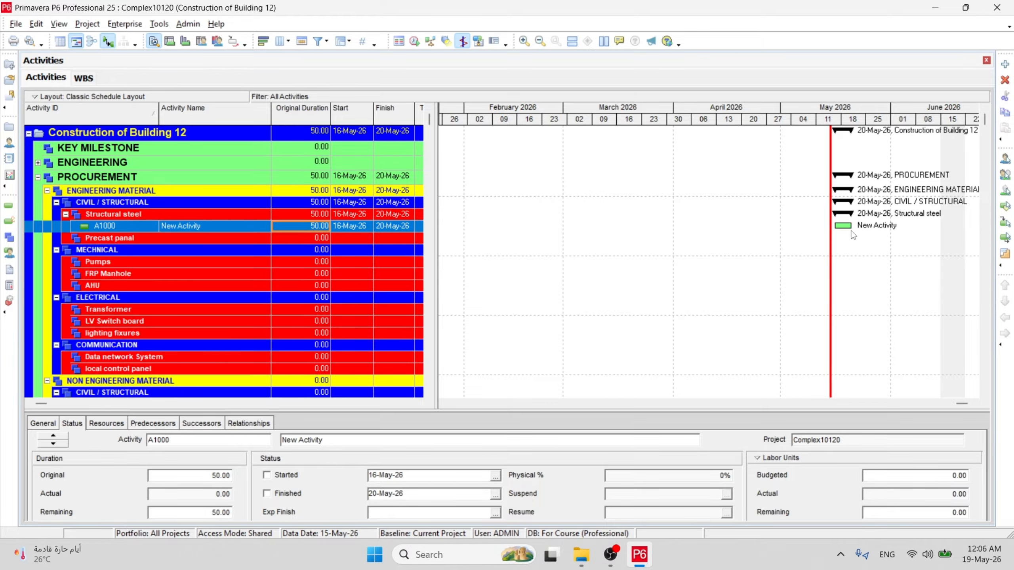
# - Widen the Gantt timescale's week columns around May 2026 and enlarge the activity table to show the Total Float column
pyautogui.moveTo(851, 123); pyautogui.dragTo(967, 126)
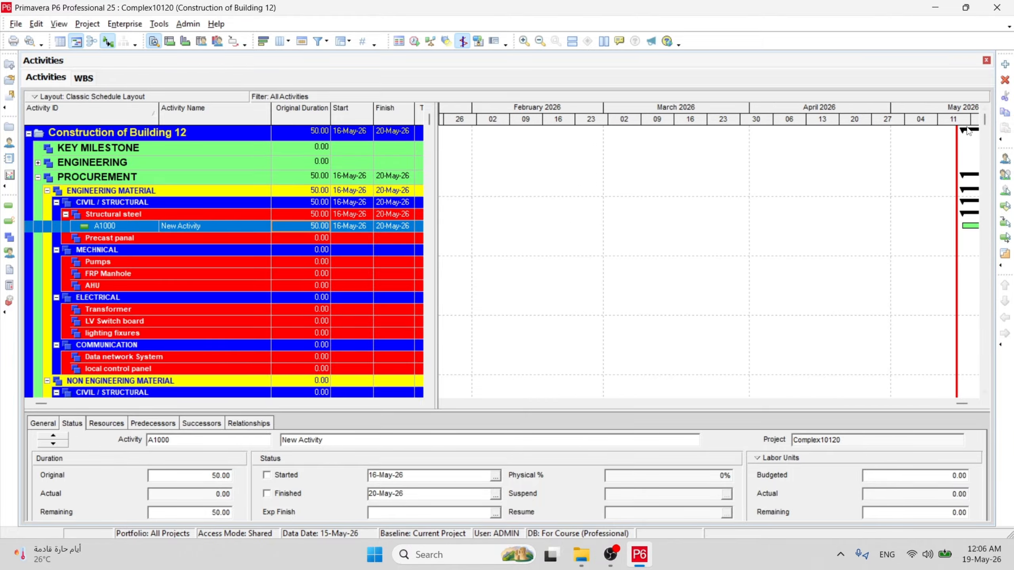
pyautogui.moveTo(912, 108); pyautogui.dragTo(634, 254)
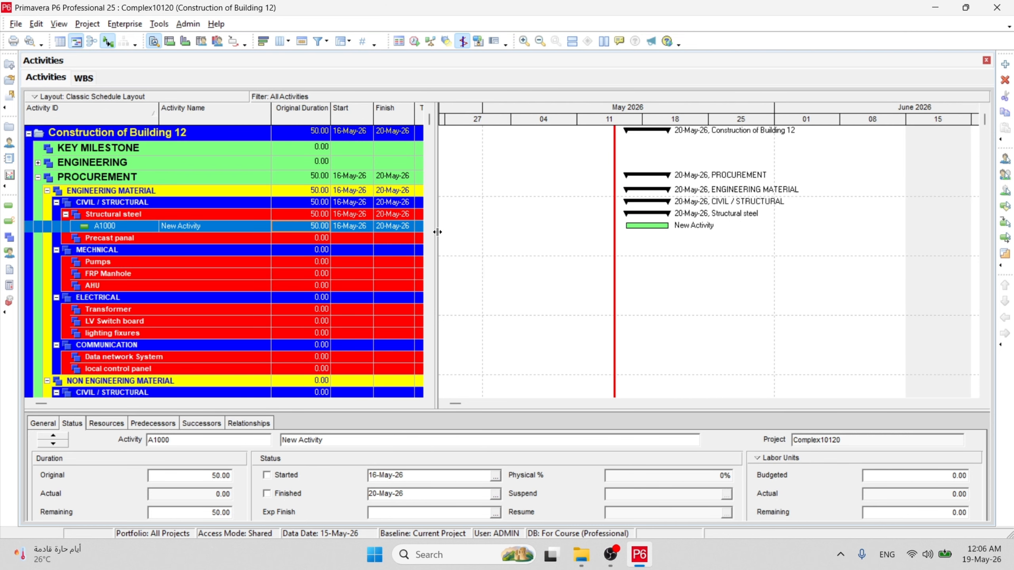
pyautogui.moveTo(430, 227); pyautogui.dragTo(506, 229)
# - Change the Remaining Work bar's color to light yellow in the bar definitions and apply it to the Gantt chart
pyautogui.rightClick(627, 162)
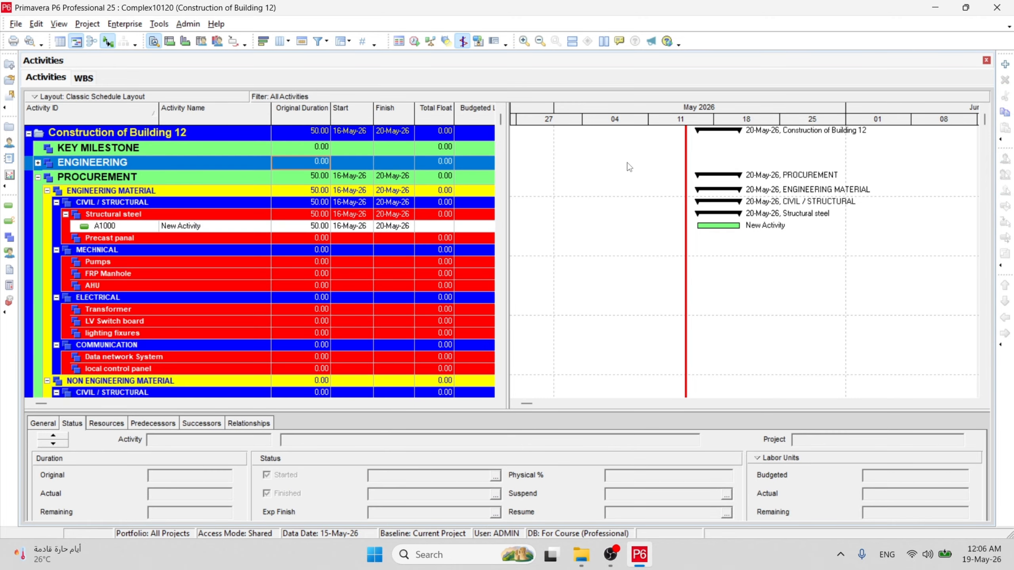
pyautogui.click(646, 194)
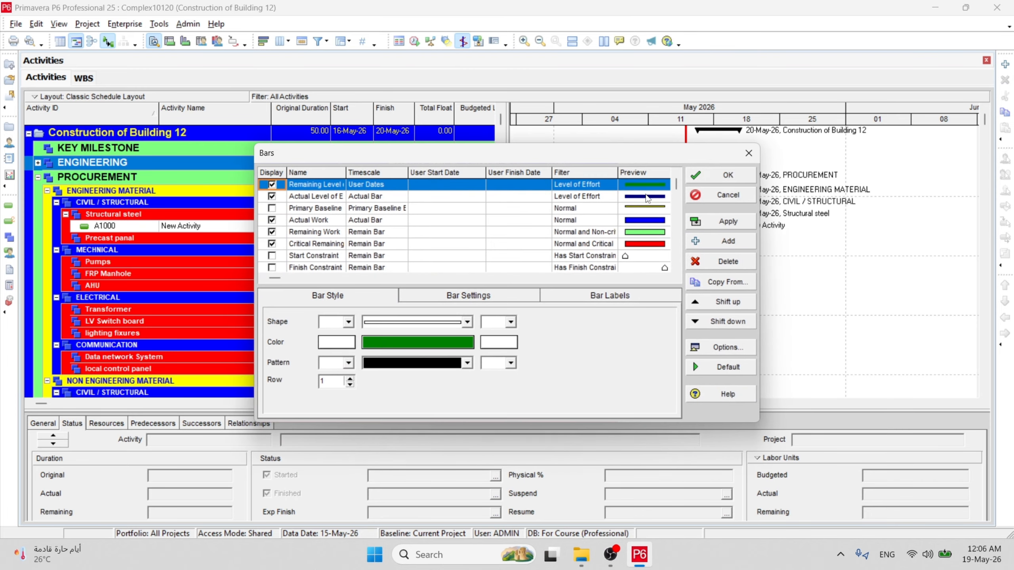
pyautogui.click(327, 235)
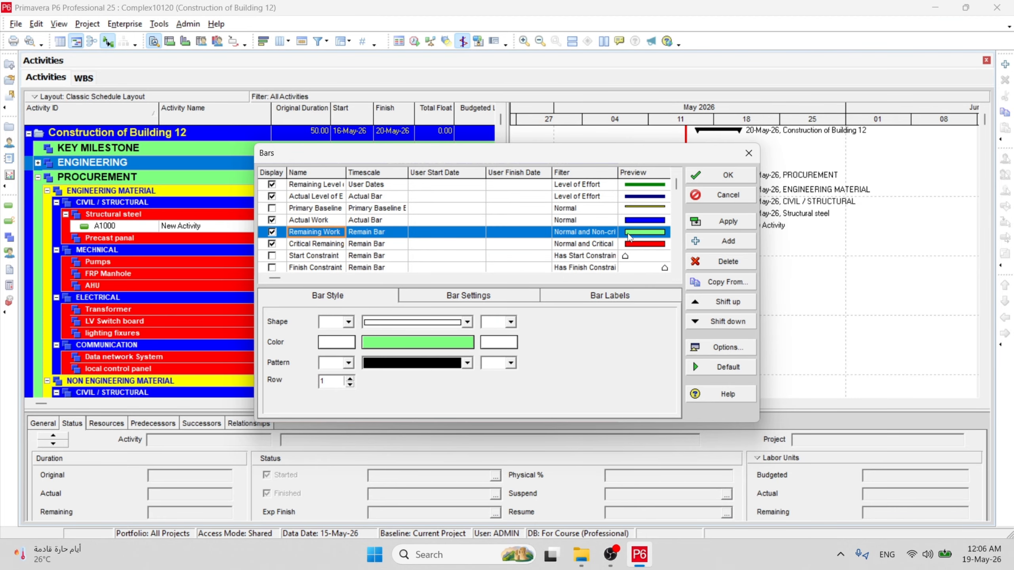
pyautogui.moveTo(583, 157); pyautogui.dragTo(376, 113)
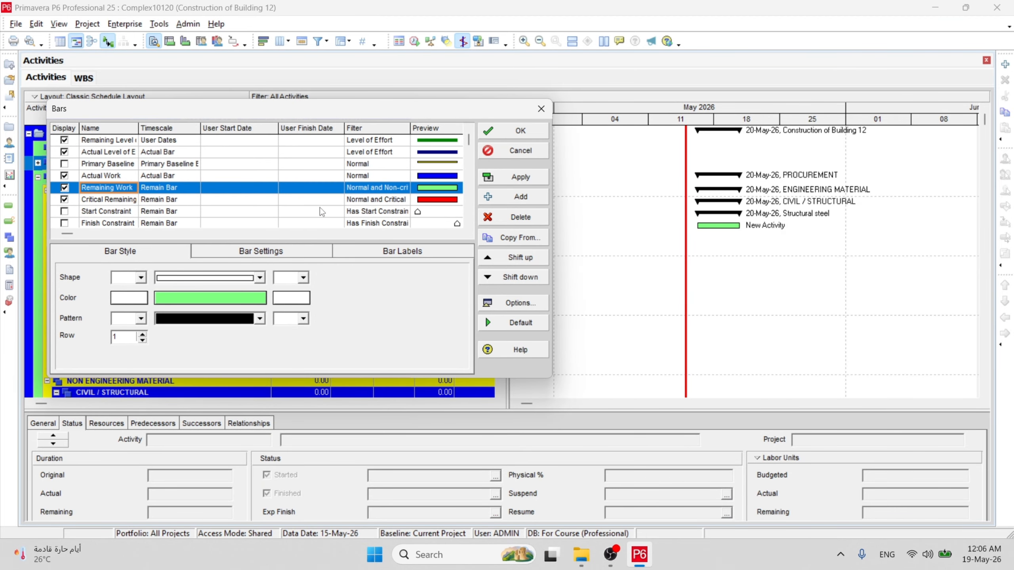
pyautogui.click(232, 300)
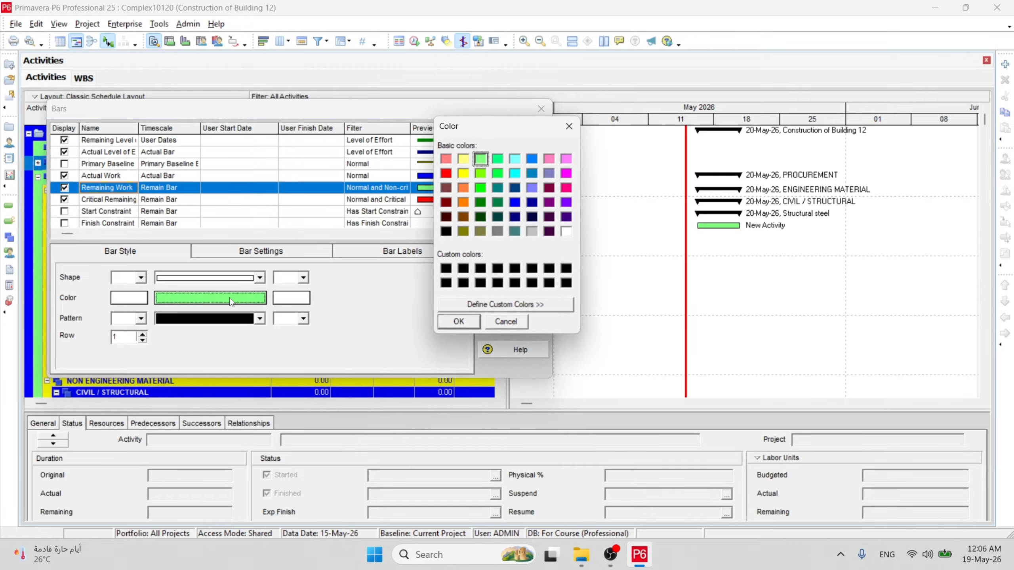
pyautogui.click(462, 159)
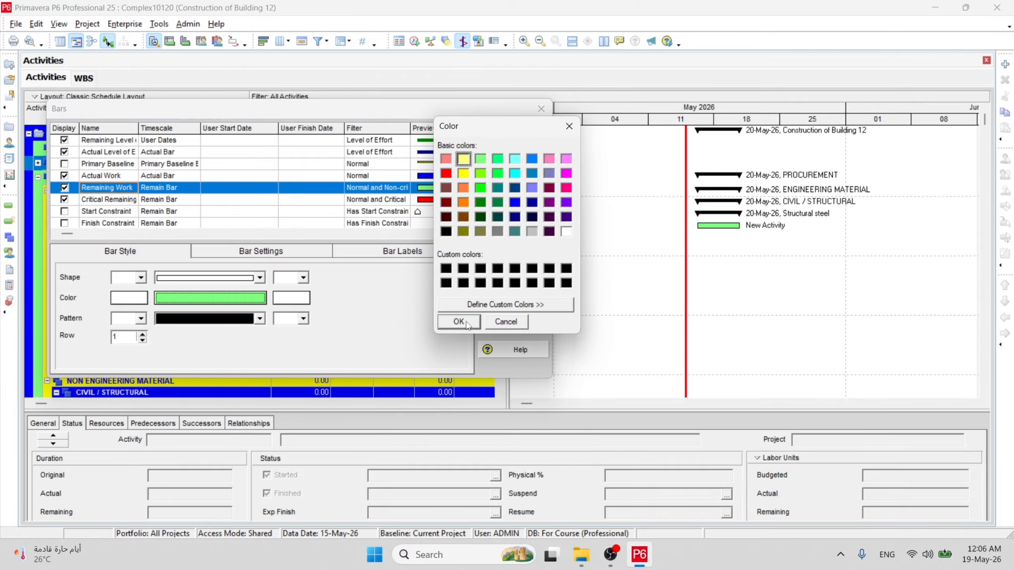
pyautogui.click(459, 322)
pyautogui.click(518, 178)
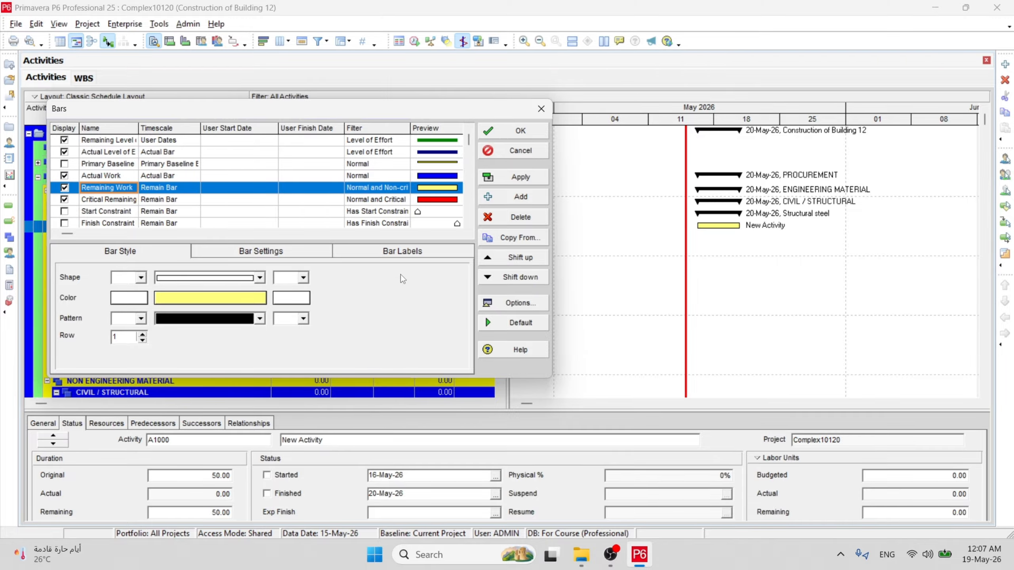
pyautogui.click(195, 300)
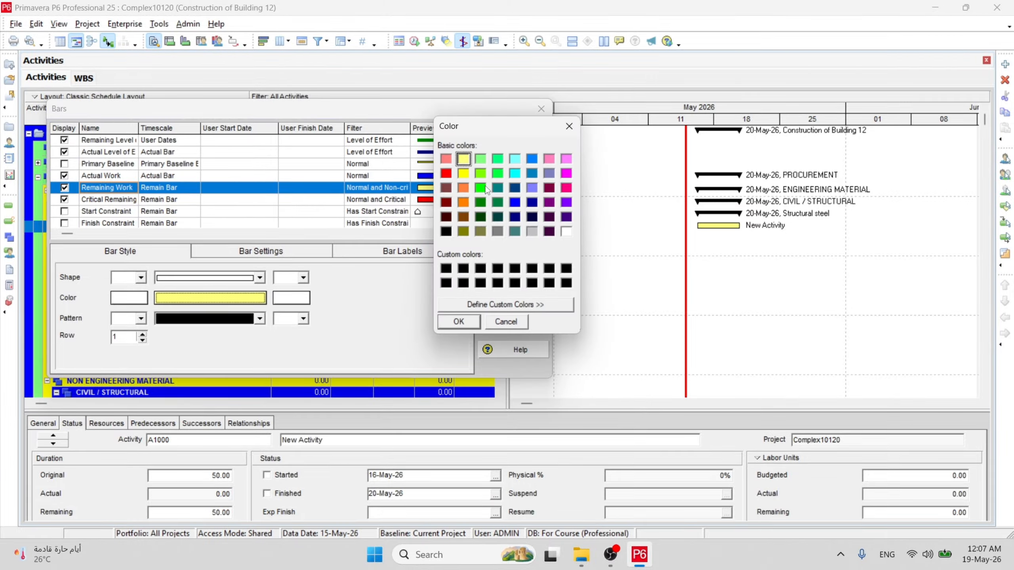
pyautogui.click(480, 160)
pyautogui.click(506, 322)
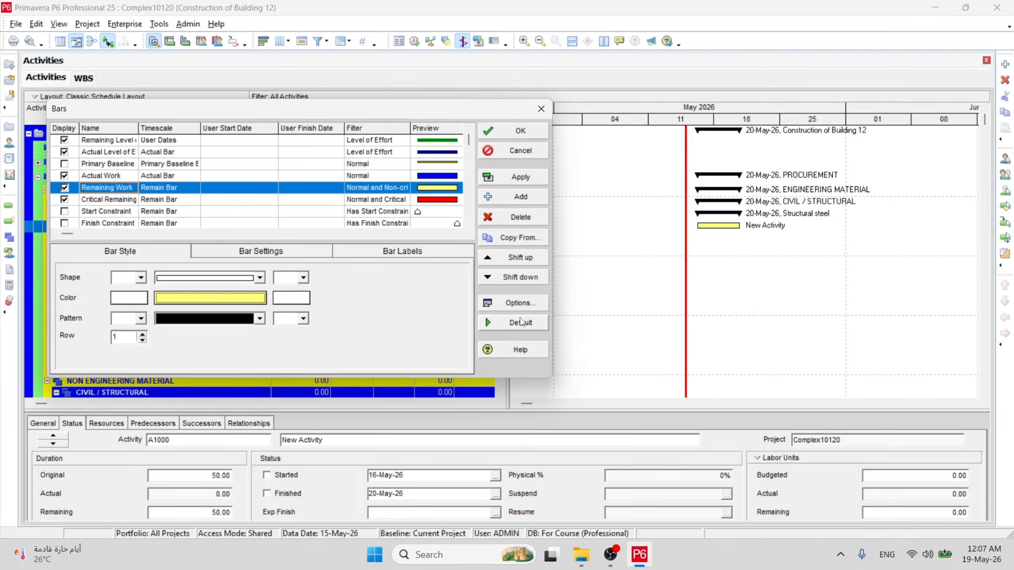
# - Reset all Gantt bar definitions to their defaults and apply them to the chart
pyautogui.click(514, 322)
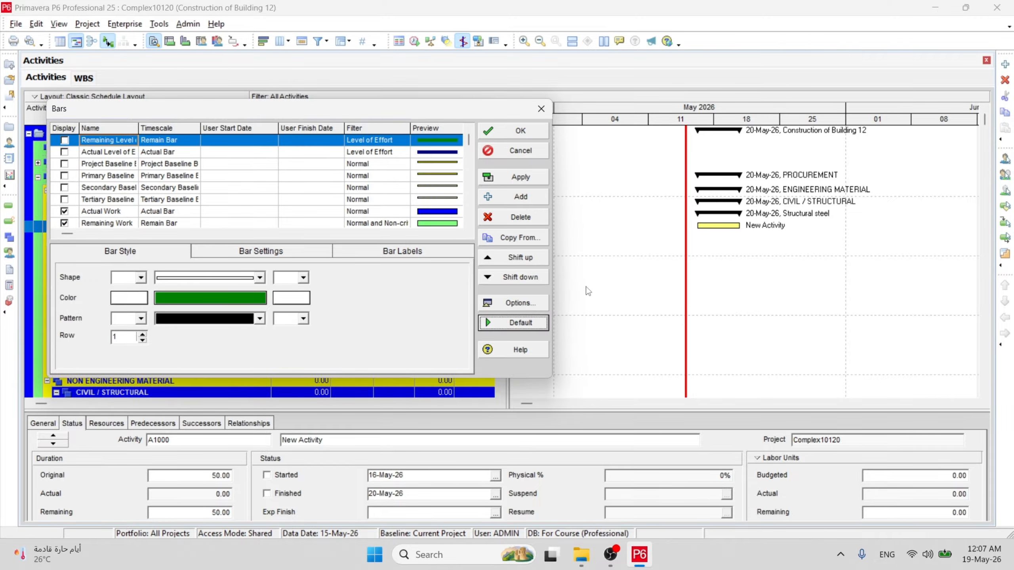
pyautogui.click(512, 178)
pyautogui.scroll(-1, 359, 187)
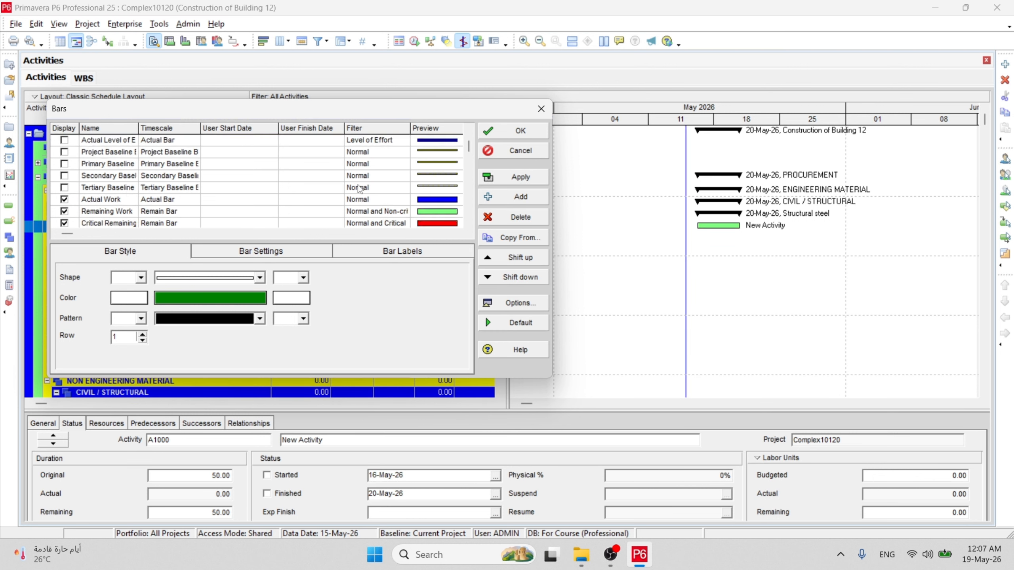
# - Examine the Actual Work, Float Bar, Neg Float Bar, % Complete and Milestone bar definitions
pyautogui.click(115, 202)
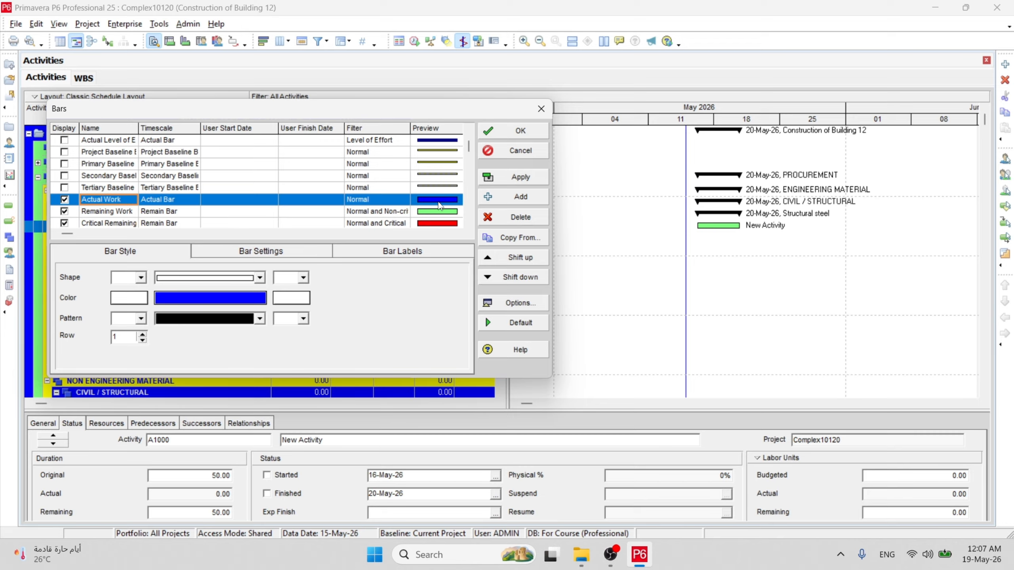
pyautogui.scroll(1, 275, 173)
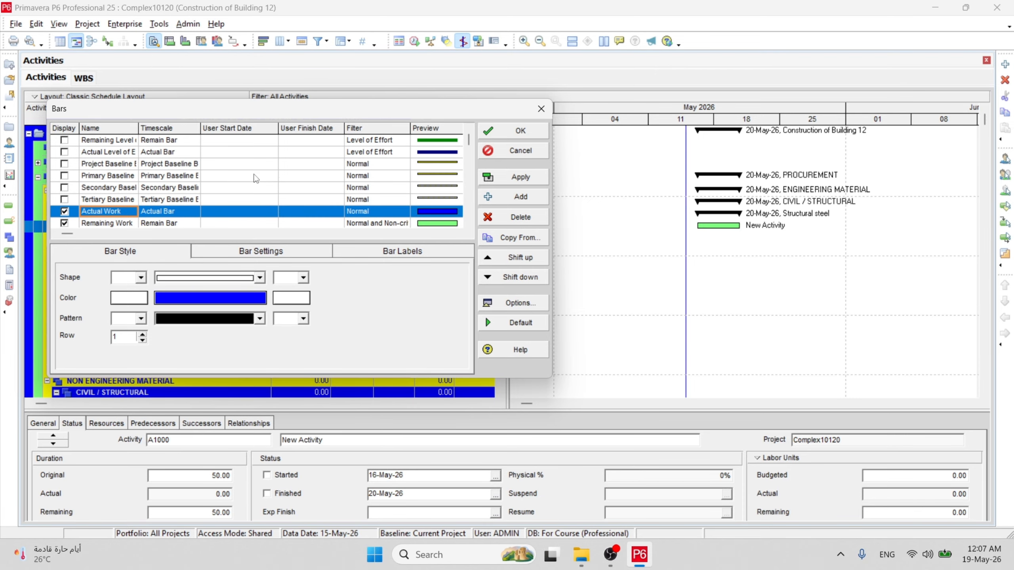
pyautogui.scroll(-5, 256, 179)
pyautogui.click(169, 204)
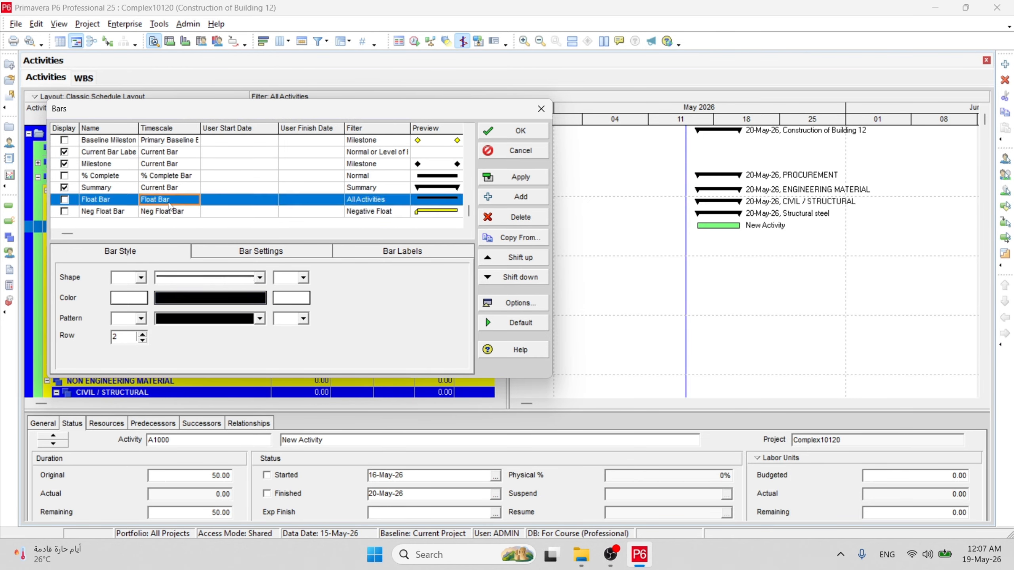
pyautogui.click(176, 212)
pyautogui.click(176, 202)
pyautogui.click(176, 176)
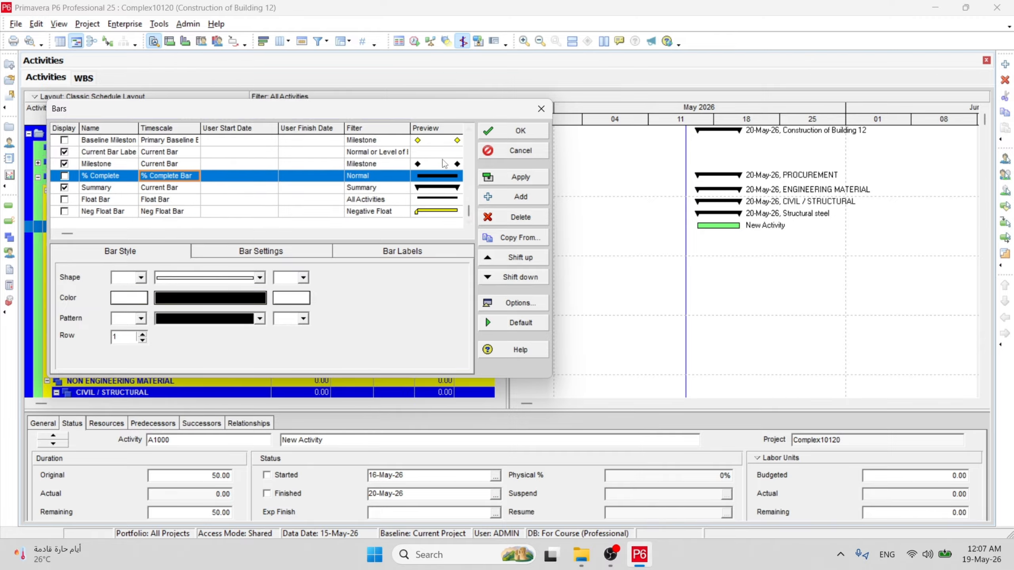
pyautogui.click(178, 168)
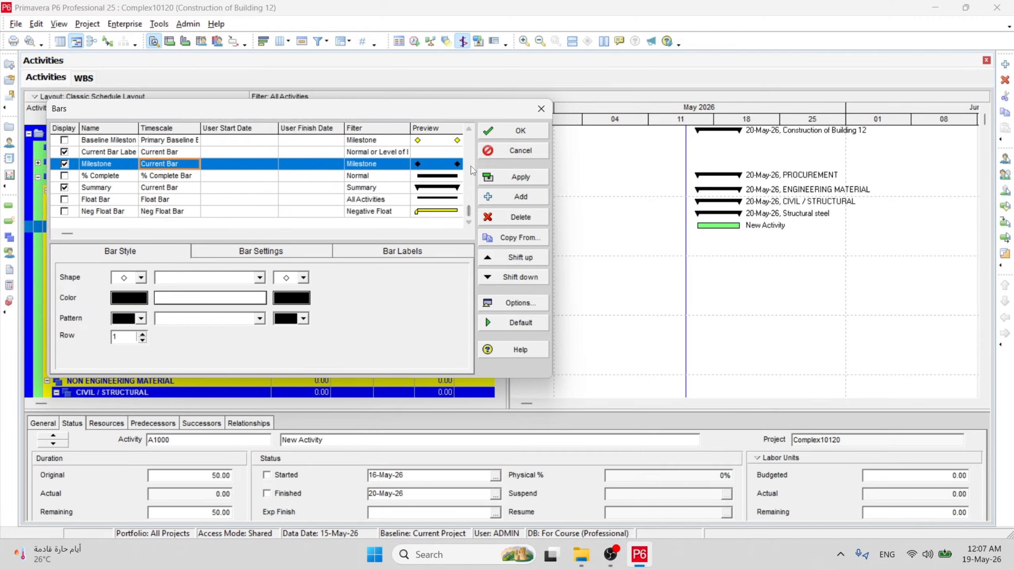
# - Review the endpoint shape and color choices available for the Milestone bar's style
pyautogui.click(303, 278)
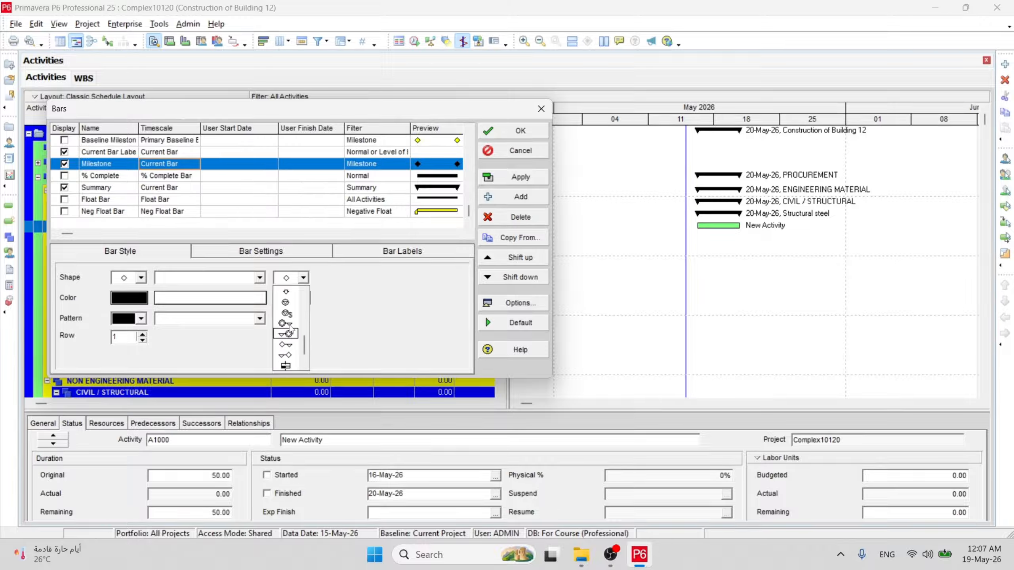
pyautogui.click(286, 291)
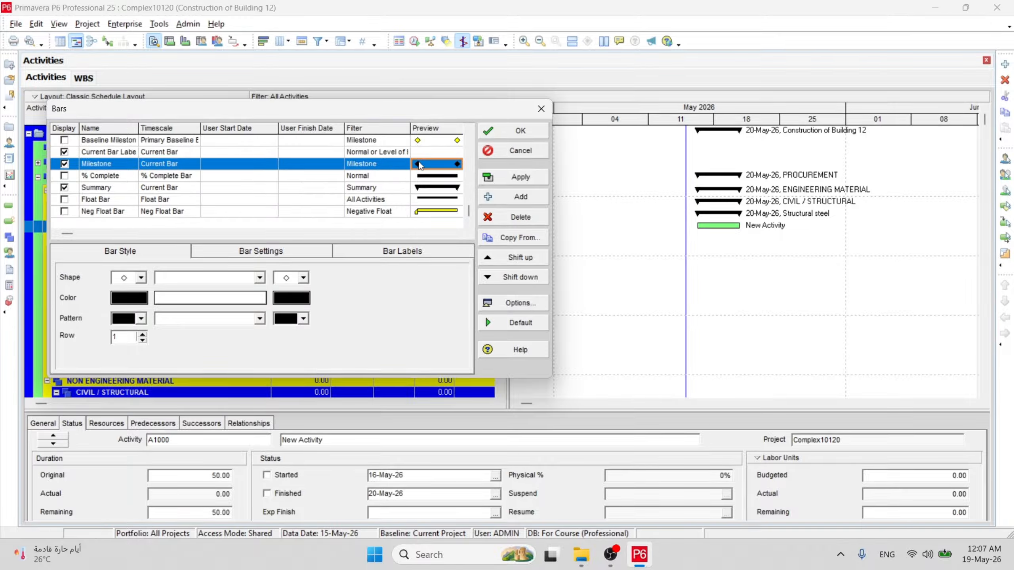
pyautogui.click(304, 278)
pyautogui.click(145, 281)
pyautogui.click(125, 298)
pyautogui.click(505, 321)
# - Review the Milestone bar's grouping band settings and bar labels, then return to the Gantt chart
pyautogui.click(261, 251)
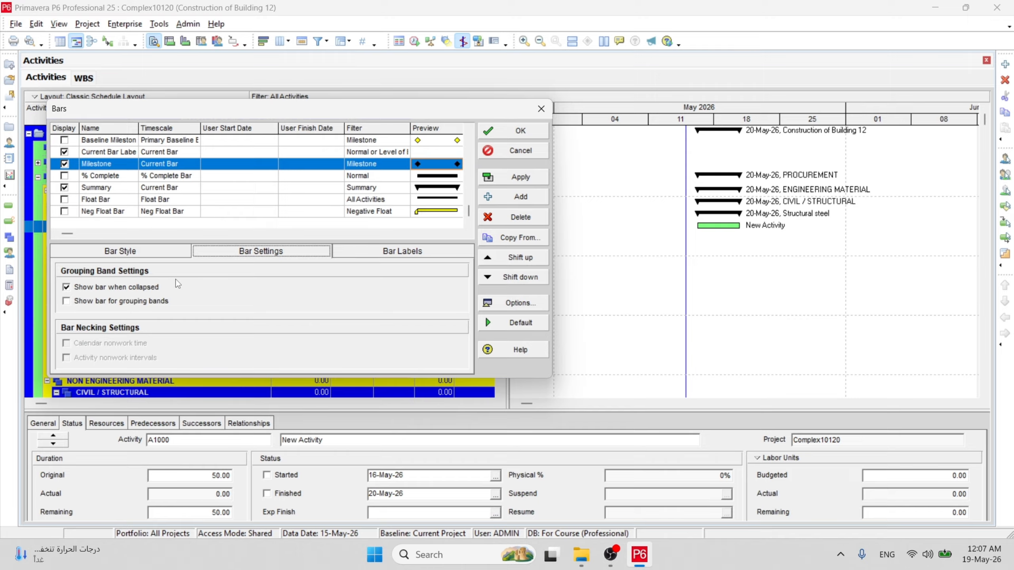
pyautogui.click(375, 254)
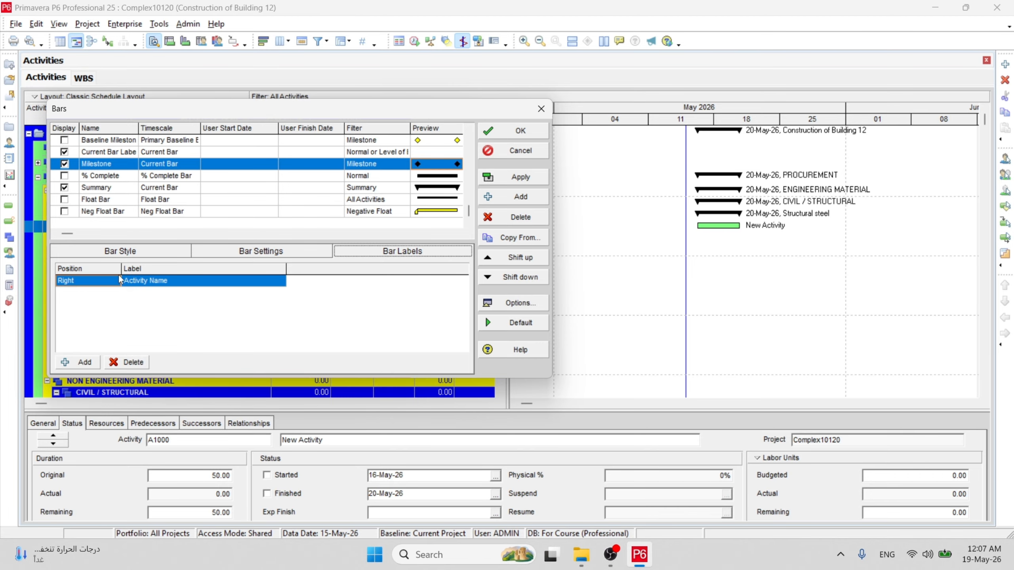
pyautogui.click(114, 254)
pyautogui.scroll(3, 133, 147)
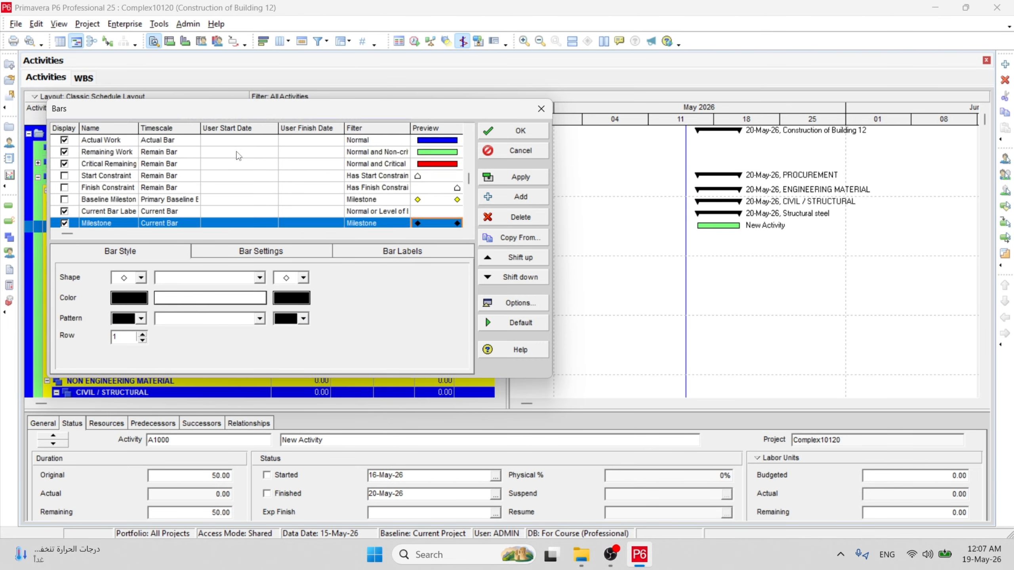
pyautogui.scroll(2, 118, 172)
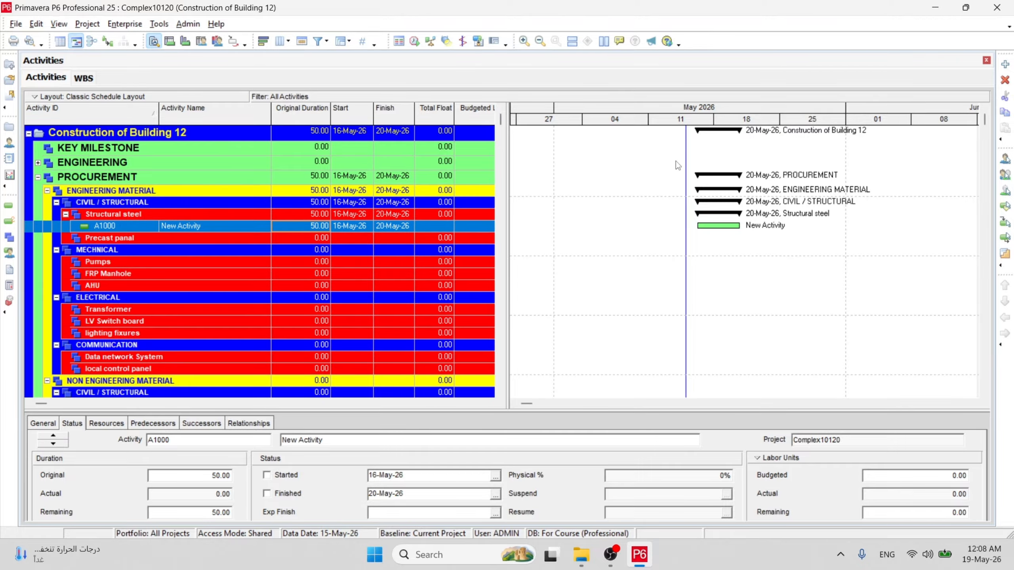
# - Narrow the Gantt timescale's week columns and show an enlarged Activity Usage Spreadsheet below the activity table
pyautogui.moveTo(740, 120); pyautogui.dragTo(682, 116)
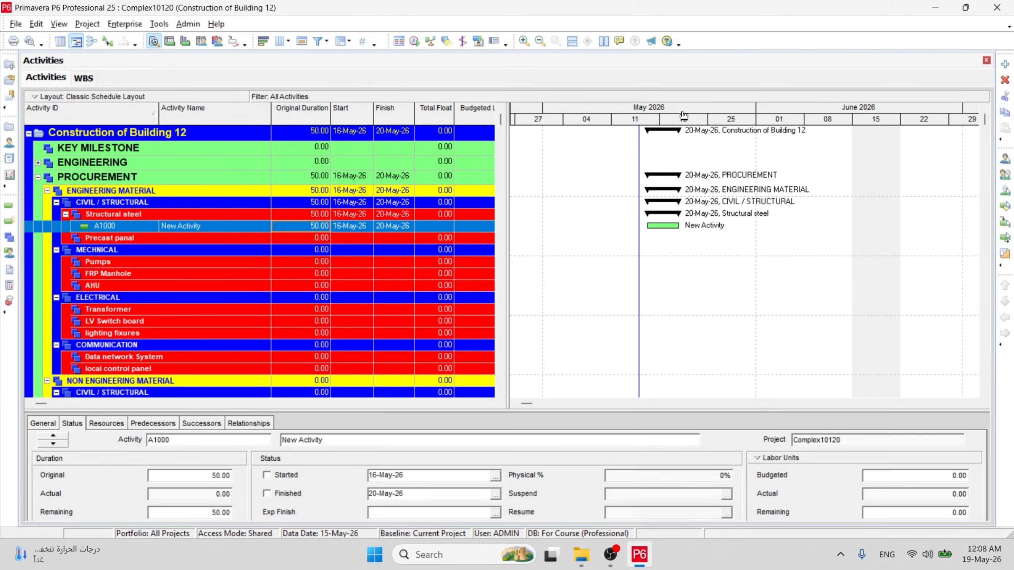
pyautogui.click(169, 41)
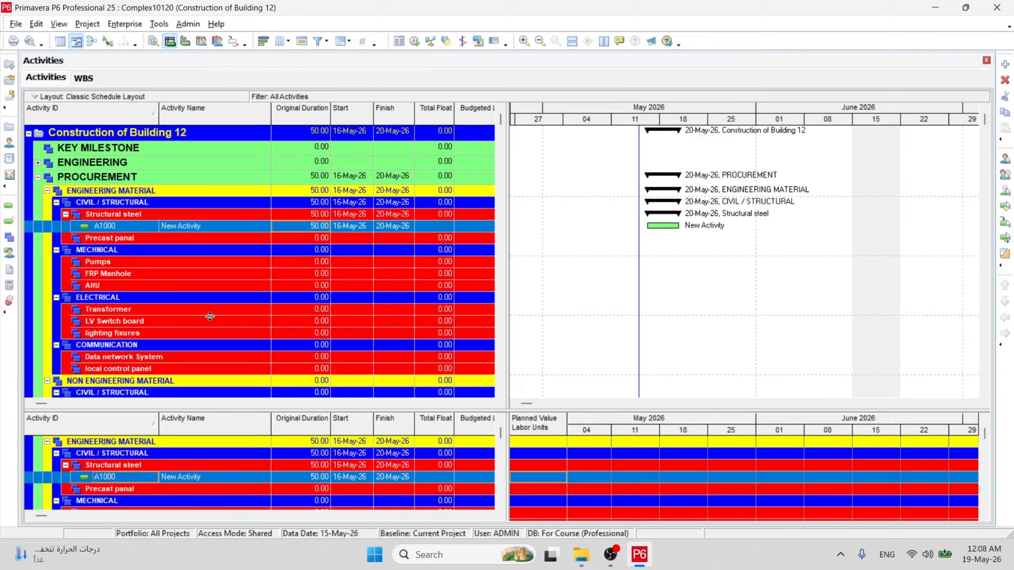
pyautogui.moveTo(223, 411); pyautogui.dragTo(222, 227)
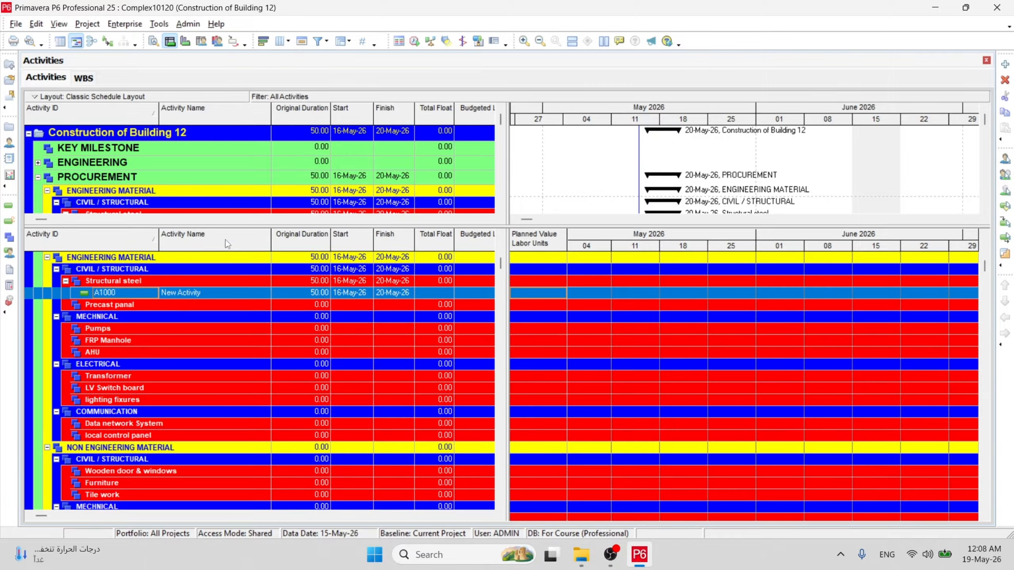
# - Collapse the PROCUREMENT, CONSTRUCTION and TESTING & COMMASSIONING WBS bands in the usage spreadsheet layout
pyautogui.scroll(3, 535, 309)
pyautogui.doubleClick(120, 293)
pyautogui.doubleClick(119, 305)
pyautogui.doubleClick(120, 314)
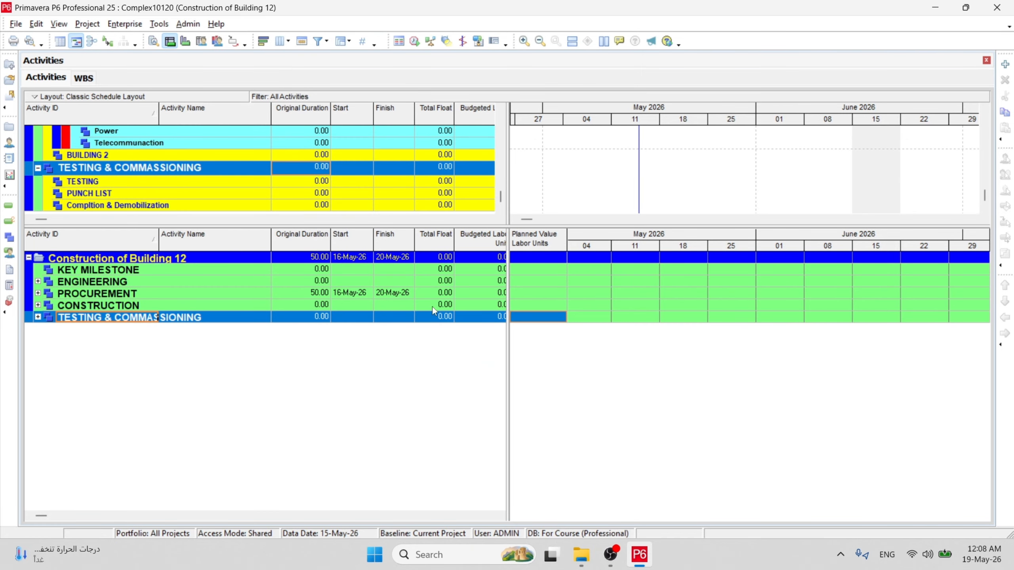
pyautogui.rightClick(313, 295)
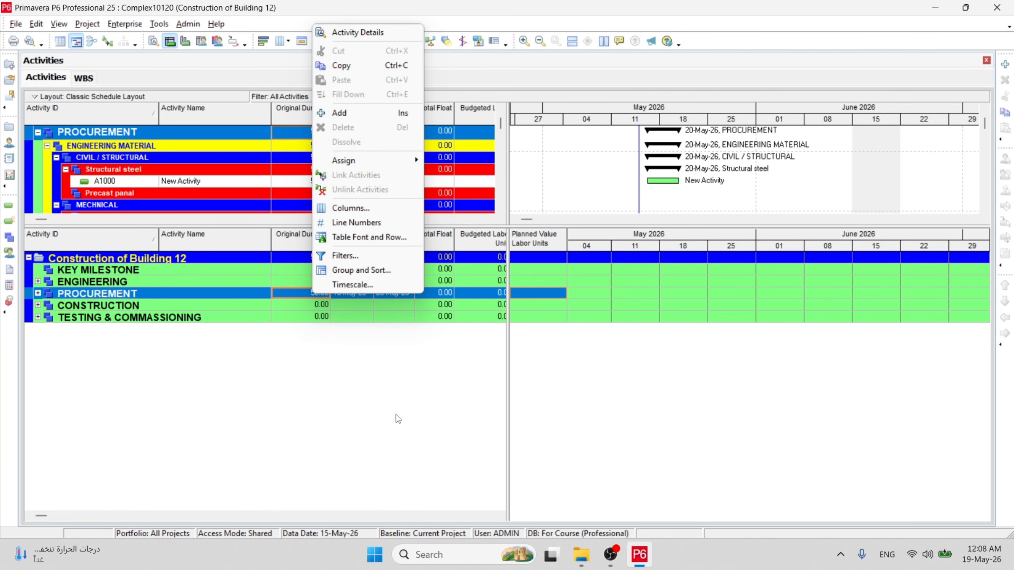
pyautogui.click(407, 435)
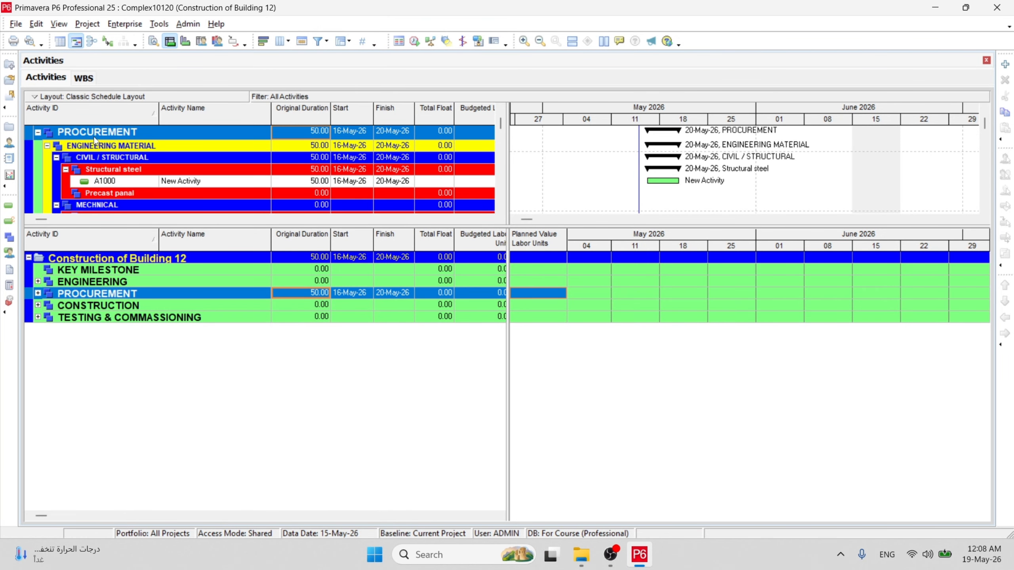
# - Start a Spreadsheet (XLSX) export covering activities, activity relationships and resource assignments
pyautogui.click(16, 24)
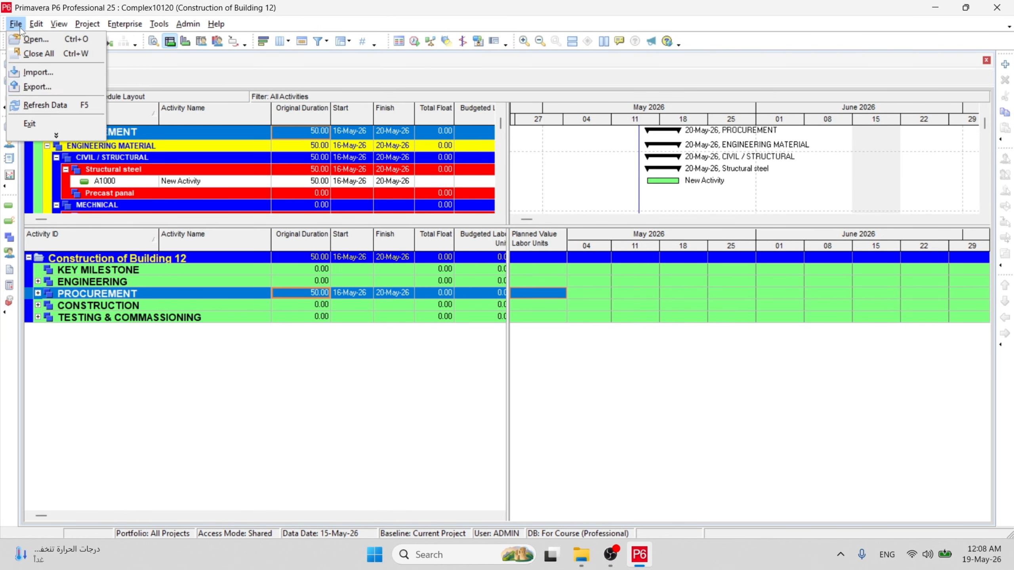
pyautogui.click(36, 87)
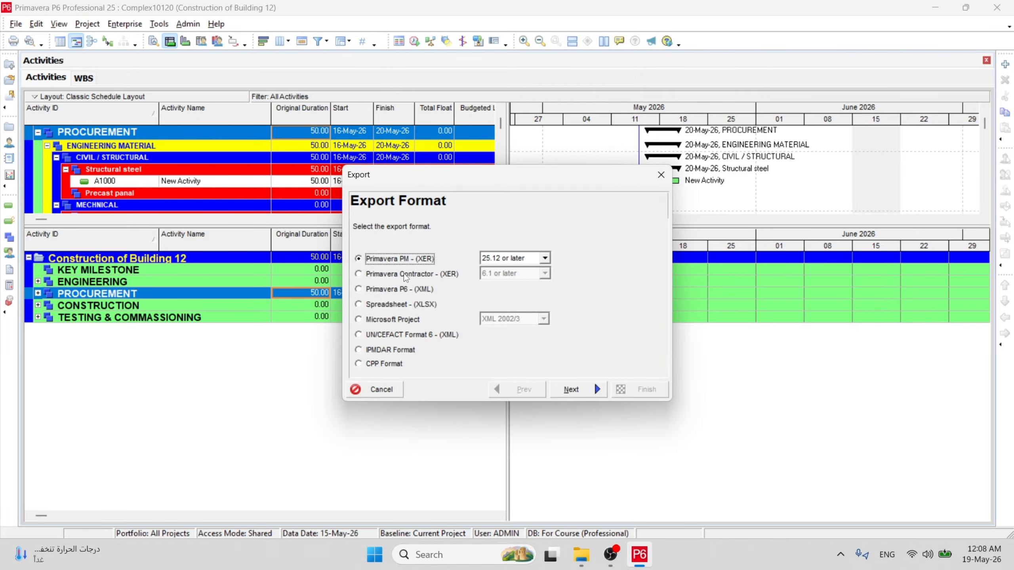
pyautogui.click(391, 304)
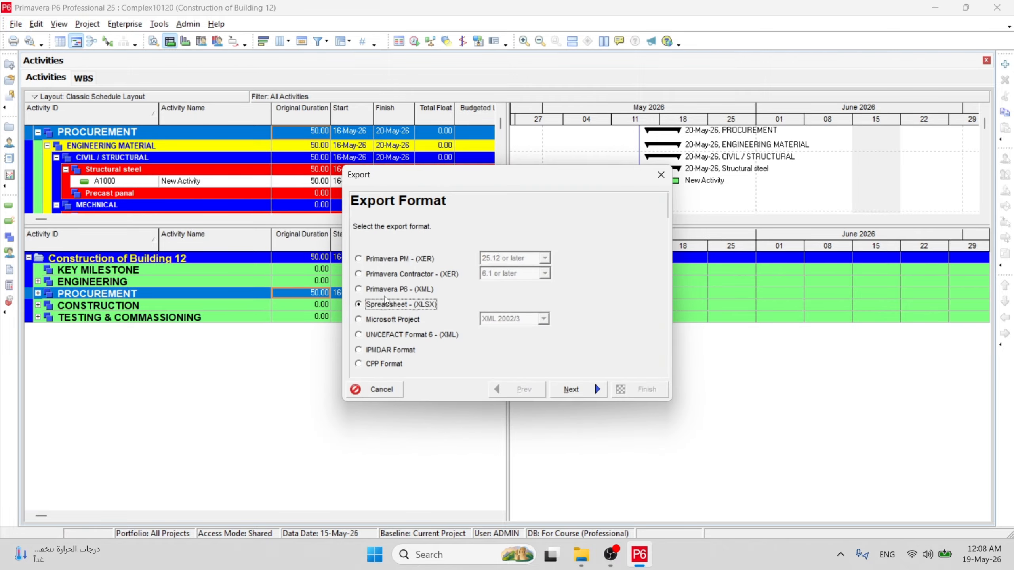
pyautogui.click(558, 386)
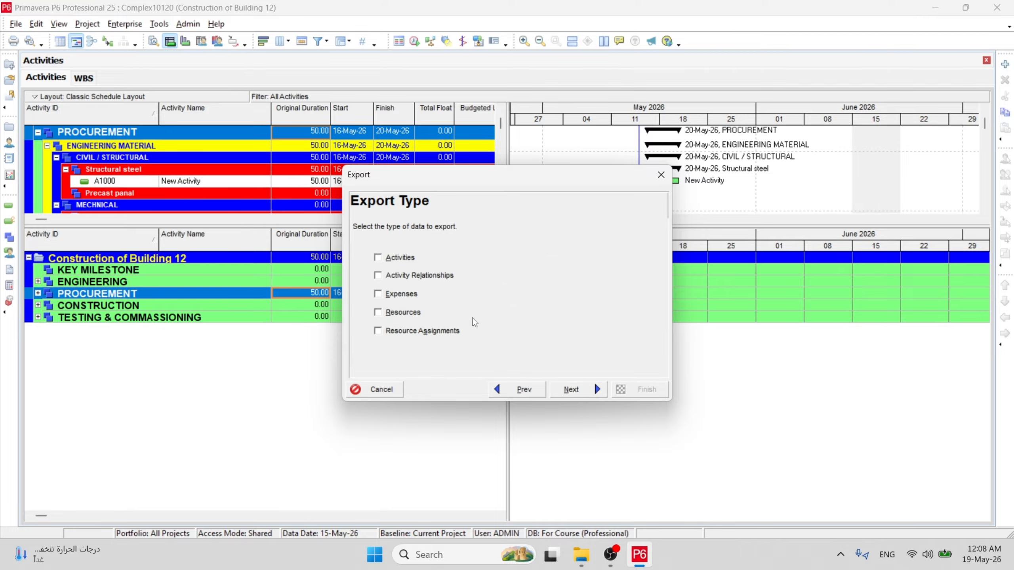
pyautogui.click(400, 258)
pyautogui.click(402, 276)
pyautogui.click(398, 332)
pyautogui.click(570, 389)
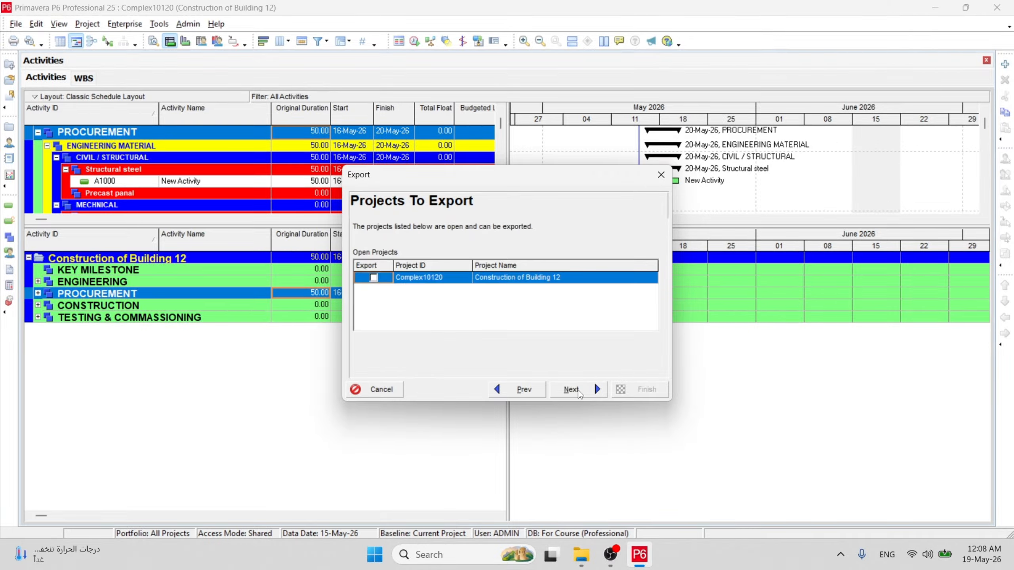
# - Mark the Construction of Building 12 project for export, continue through the wizard and leave it
pyautogui.click(557, 389)
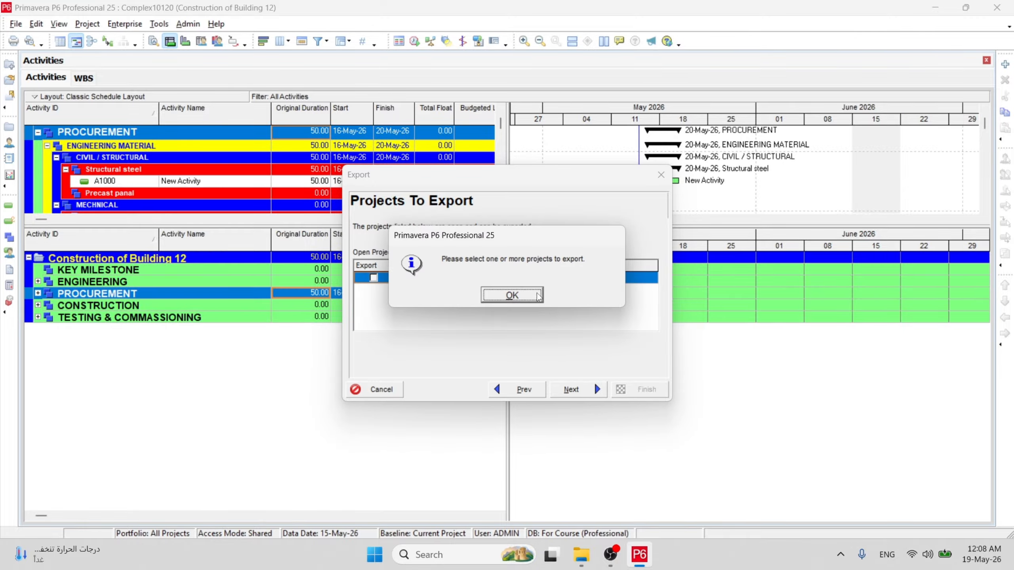
pyautogui.click(510, 293)
pyautogui.click(373, 278)
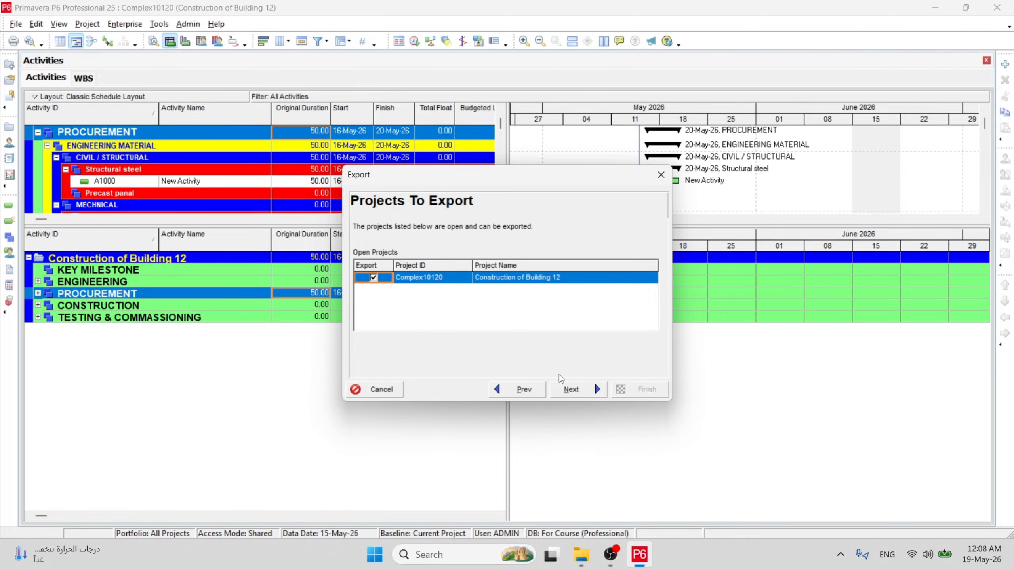
pyautogui.click(562, 388)
pyautogui.click(588, 354)
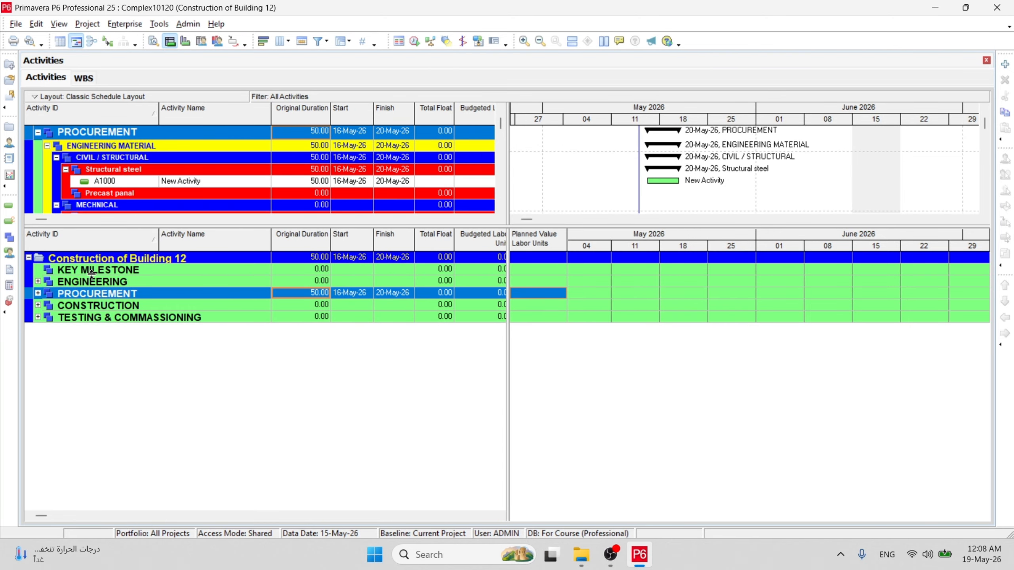
# - Expand the PROCUREMENT band in the usage spreadsheet and check which spreadsheet fields are selected
pyautogui.click(38, 293)
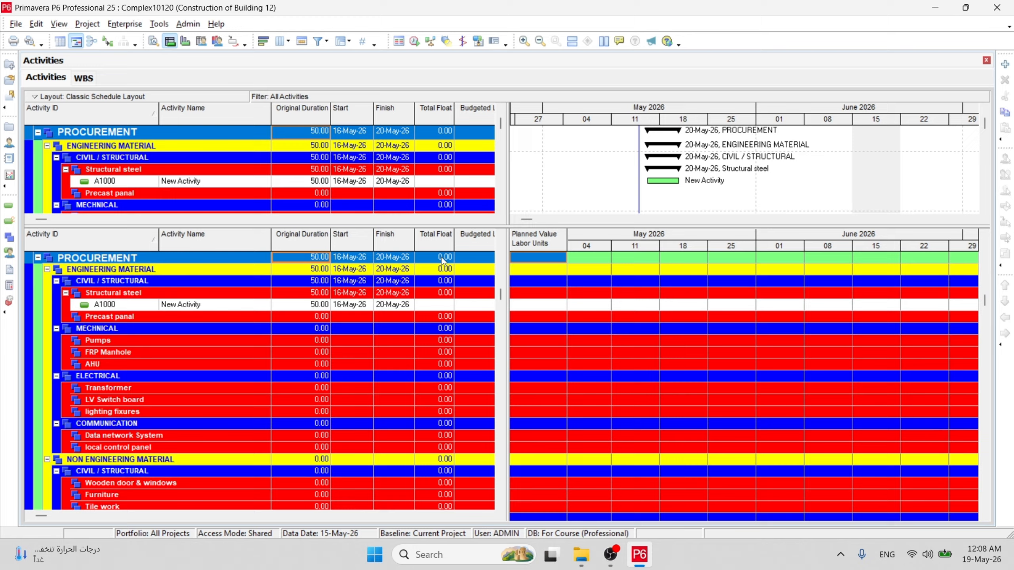
pyautogui.rightClick(555, 239)
pyautogui.click(578, 312)
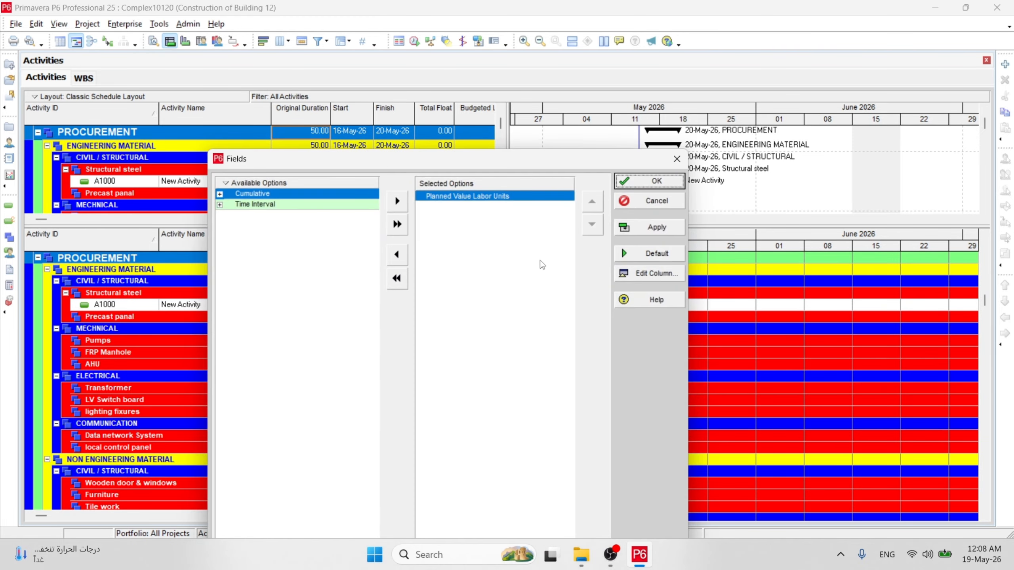
pyautogui.click(654, 181)
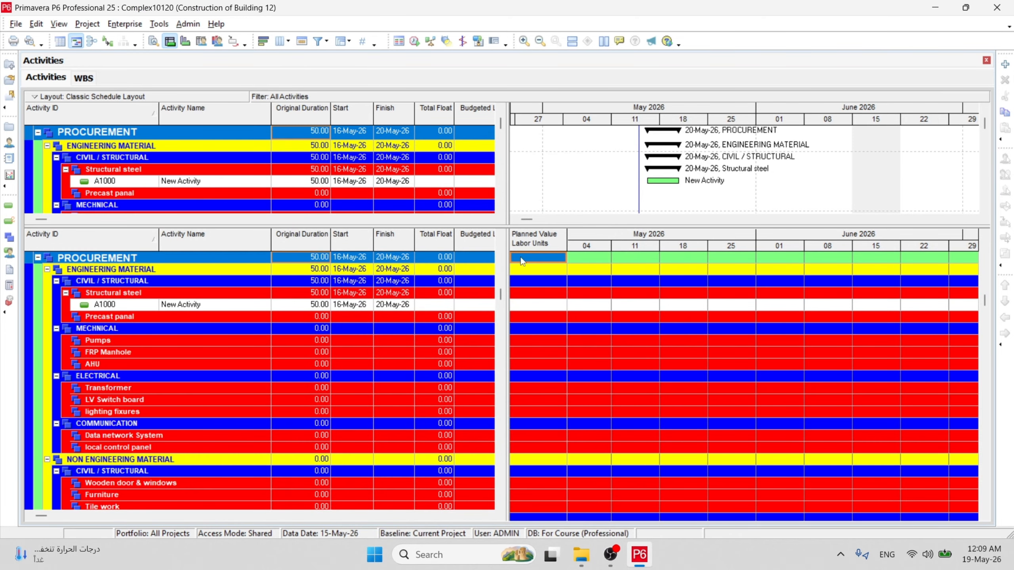
# - Open the usage spreadsheet's field selection and show the available options as an ungrouped list
pyautogui.rightClick(537, 239)
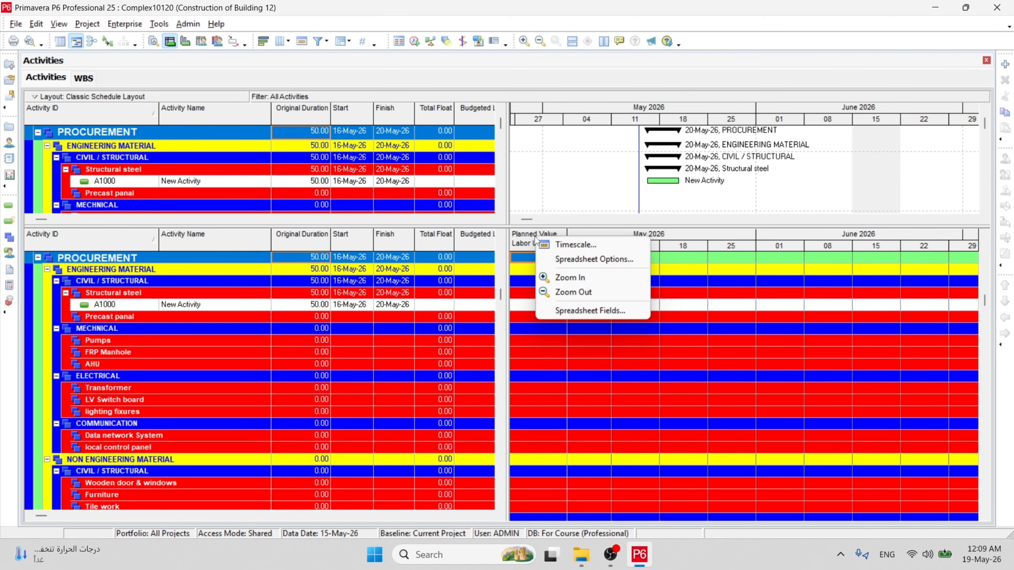
pyautogui.click(604, 314)
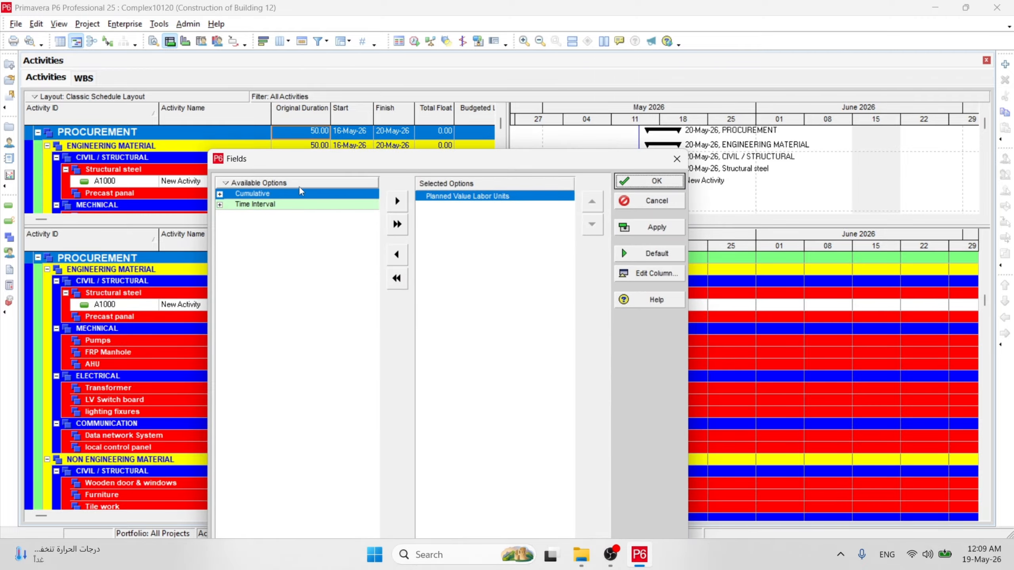
pyautogui.rightClick(218, 191)
pyautogui.click(281, 271)
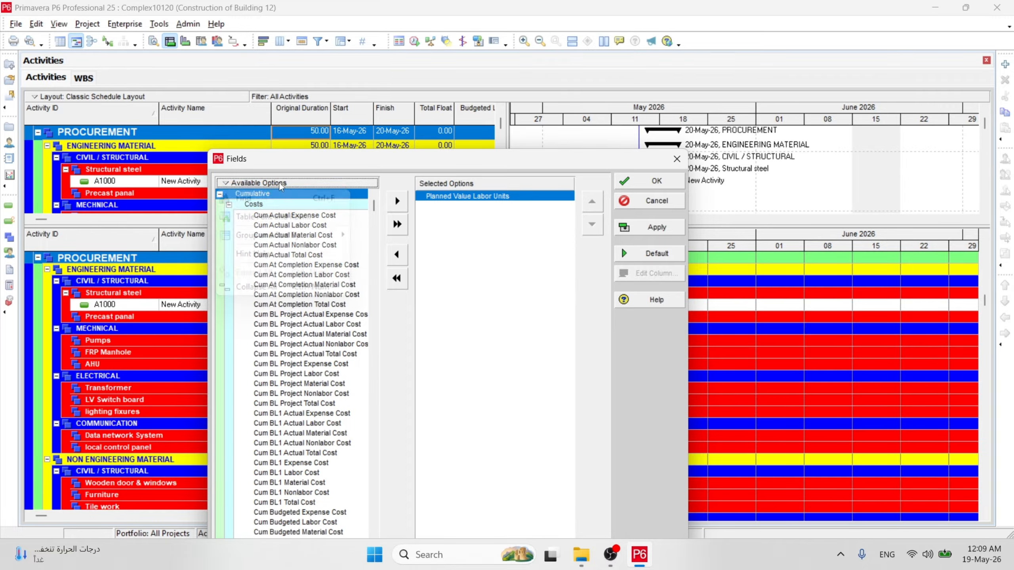
pyautogui.rightClick(218, 191)
pyautogui.moveTo(284, 238)
pyautogui.click(372, 249)
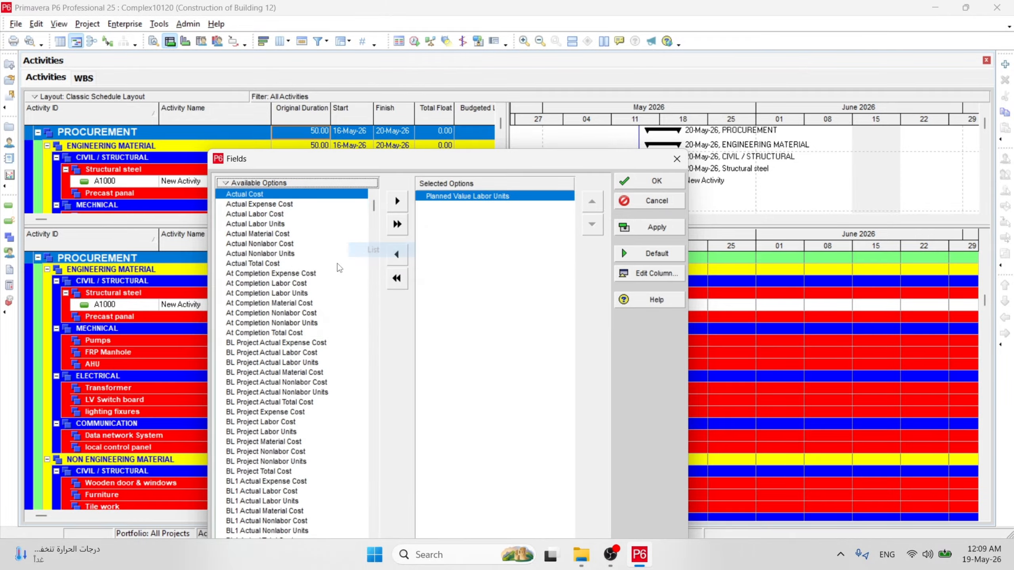
# - Replace Planned Value Labor Units with Budgeted Labor Units as the usage spreadsheet's only field and accept the selection
pyautogui.scroll(-6, 239, 285)
pyautogui.scroll(-5, 240, 285)
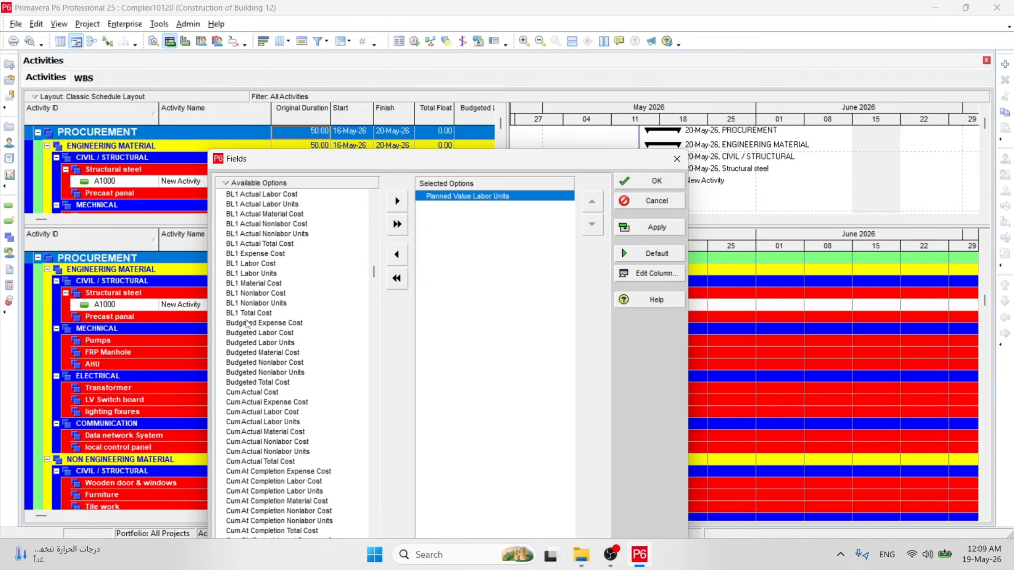
pyautogui.click(258, 334)
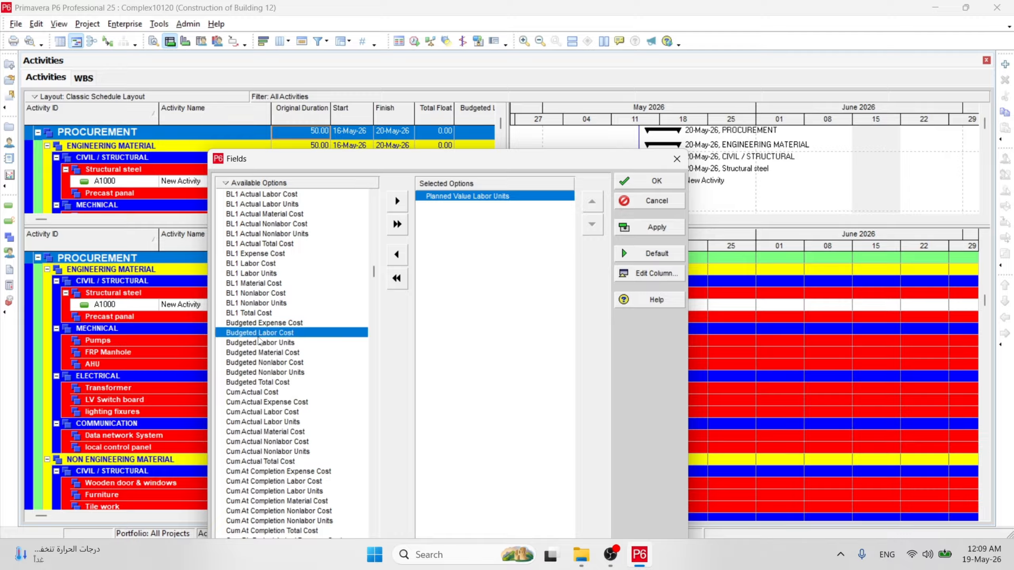
pyautogui.click(259, 342)
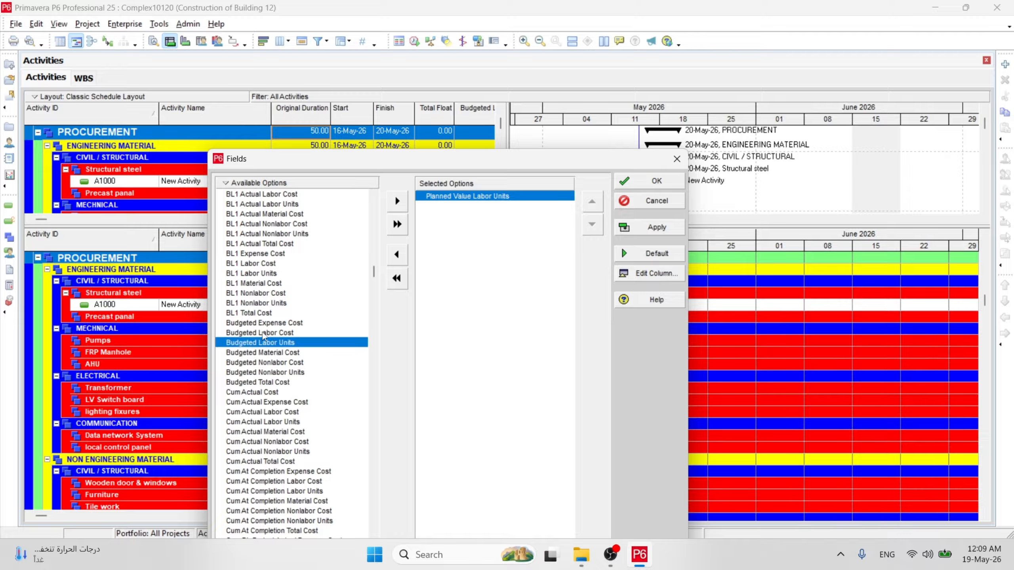
pyautogui.doubleClick(270, 343)
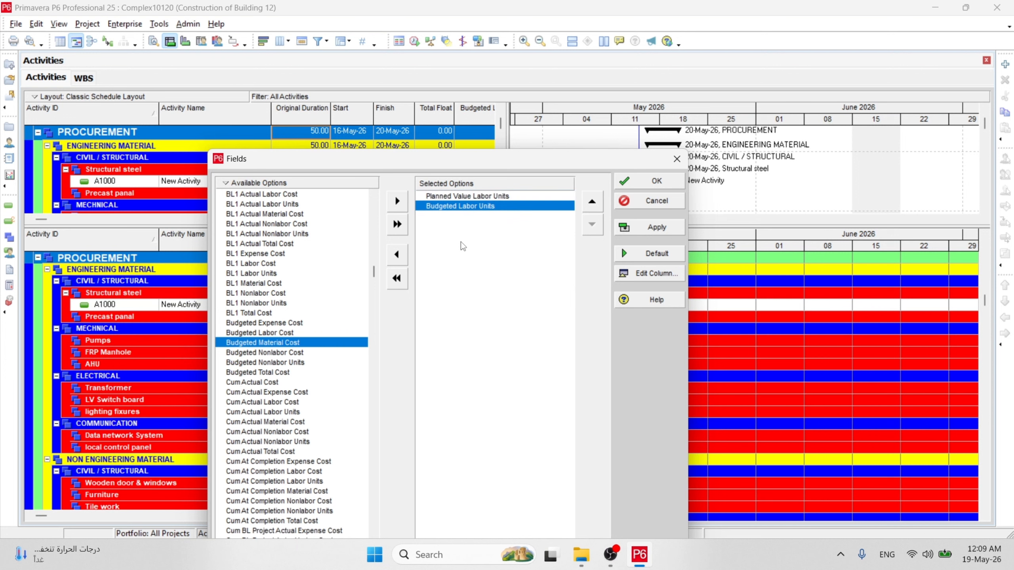
pyautogui.doubleClick(492, 198)
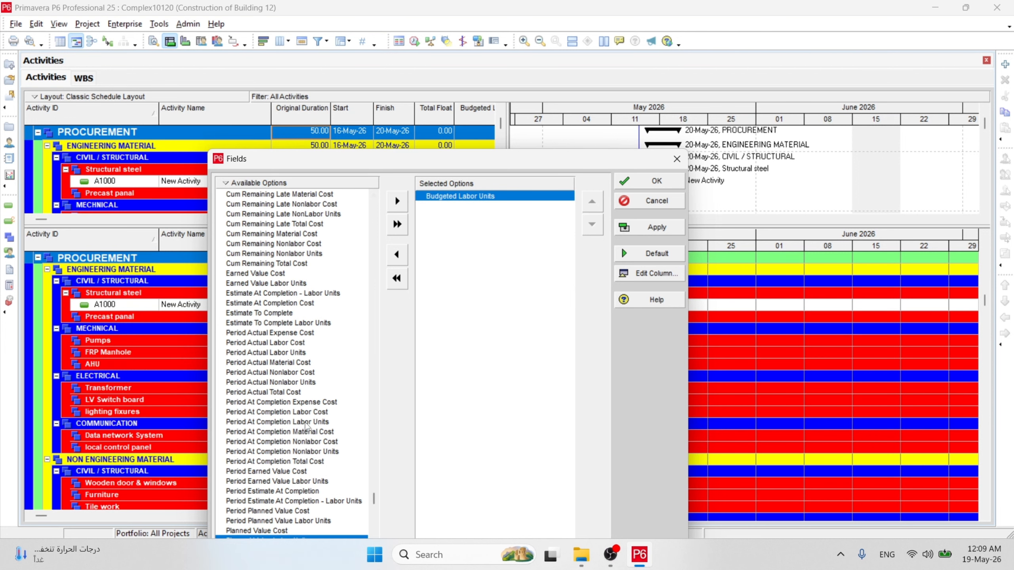
pyautogui.scroll(-1, 307, 423)
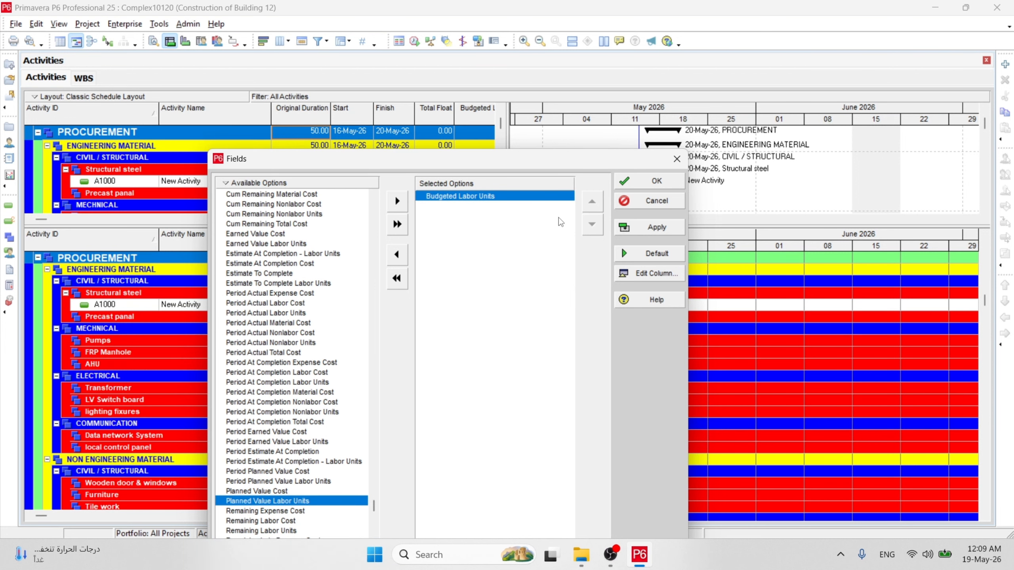
pyautogui.click(670, 187)
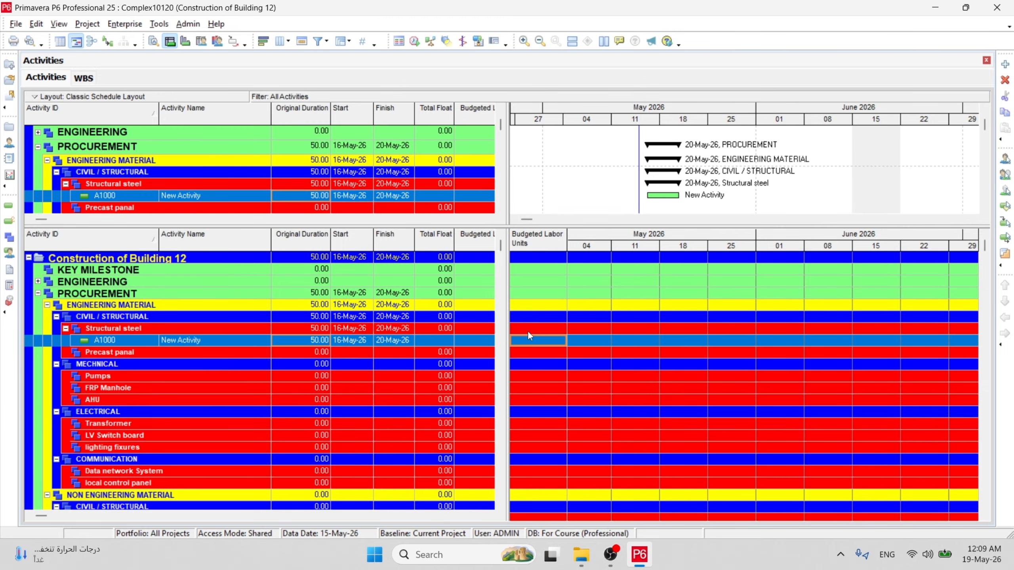
# - Show the Activity Usage Profile below the activities, compress the timescale and widen the activity table past the Budgeted Labor Units column
pyautogui.scroll(-2, 528, 330)
pyautogui.scroll(-3, 526, 332)
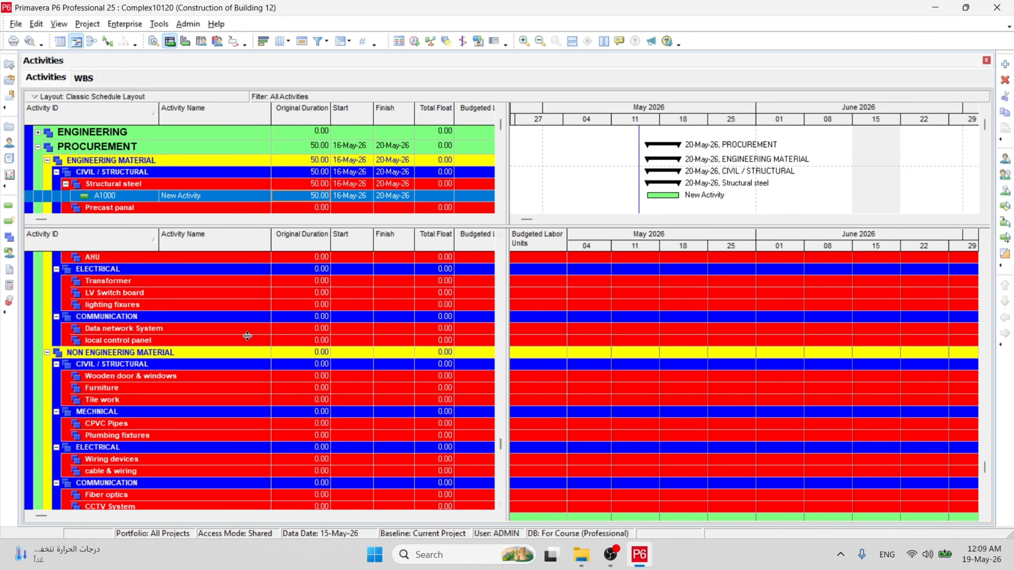
pyautogui.scroll(5, 225, 318)
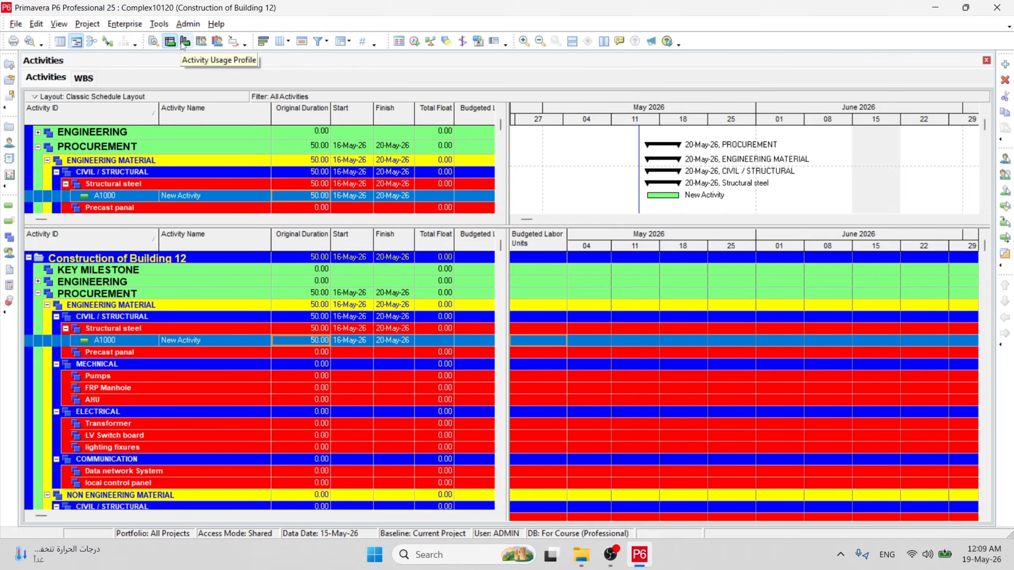
pyautogui.click(185, 41)
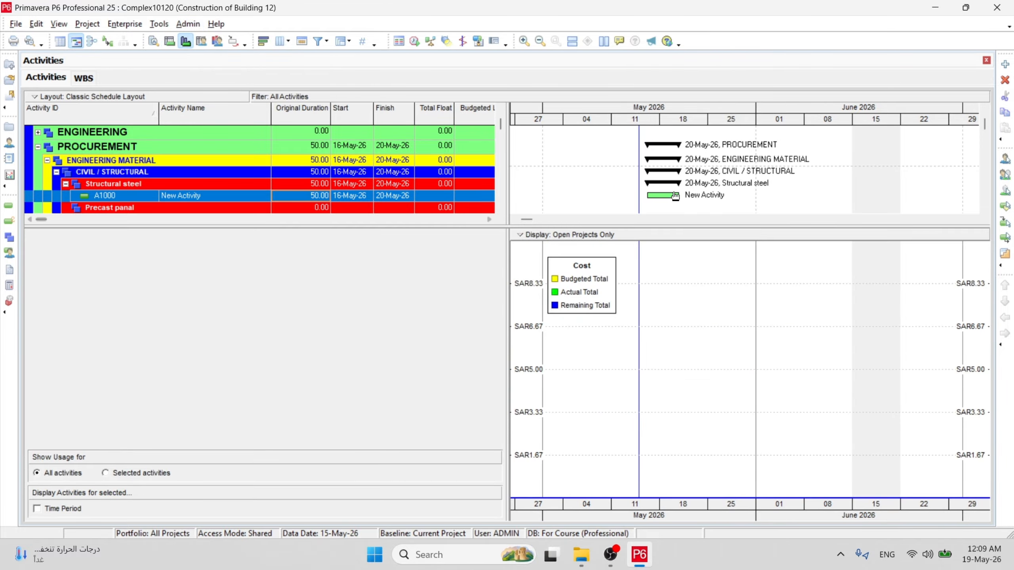
pyautogui.moveTo(851, 125); pyautogui.dragTo(742, 138)
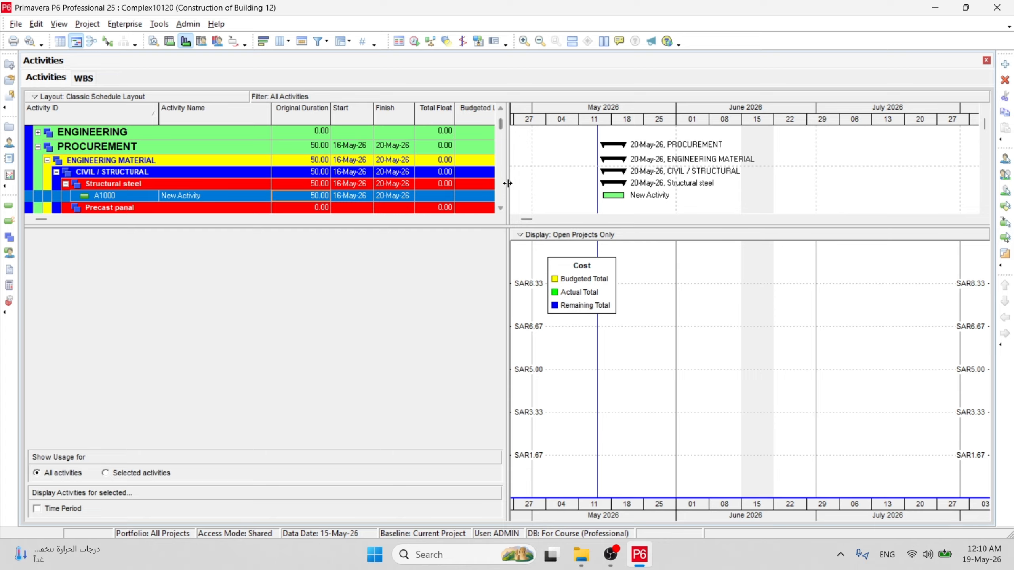
pyautogui.moveTo(504, 182); pyautogui.dragTo(632, 183)
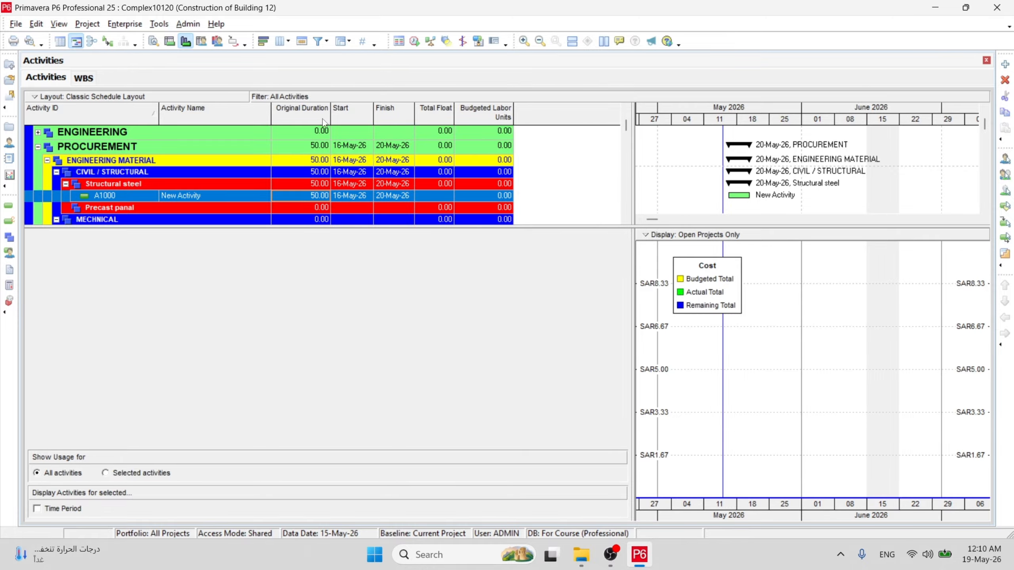
# - Show the Resource Usage Spreadsheet below the activities, narrow the activity table and stretch the timescale
pyautogui.click(201, 42)
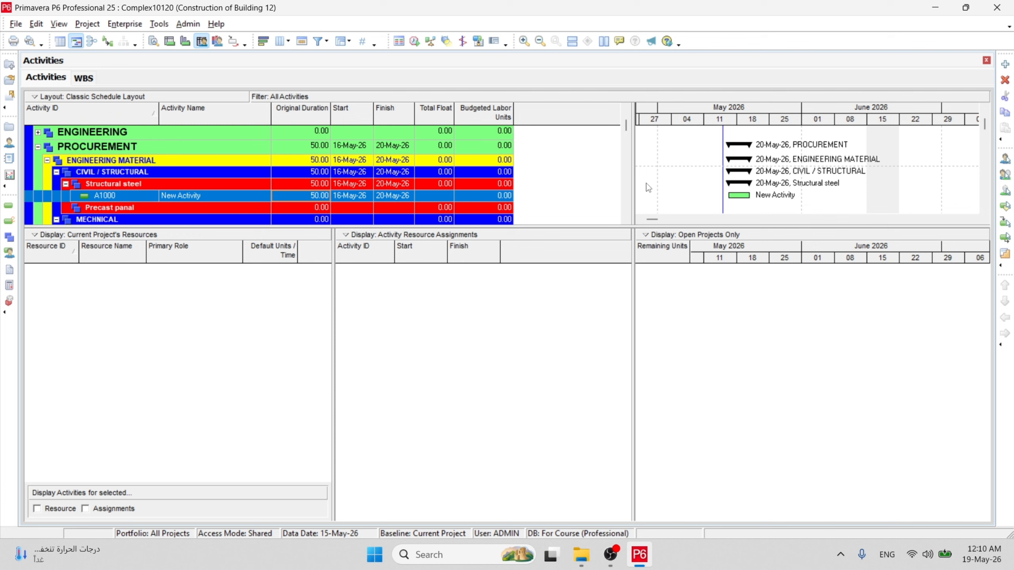
pyautogui.moveTo(633, 182); pyautogui.dragTo(490, 182)
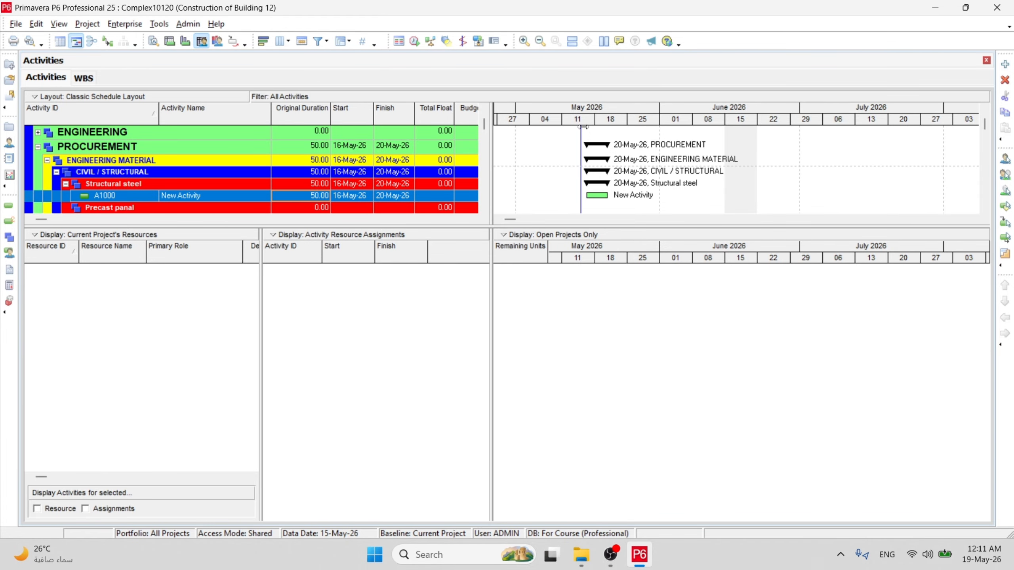
pyautogui.moveTo(590, 124); pyautogui.dragTo(692, 125)
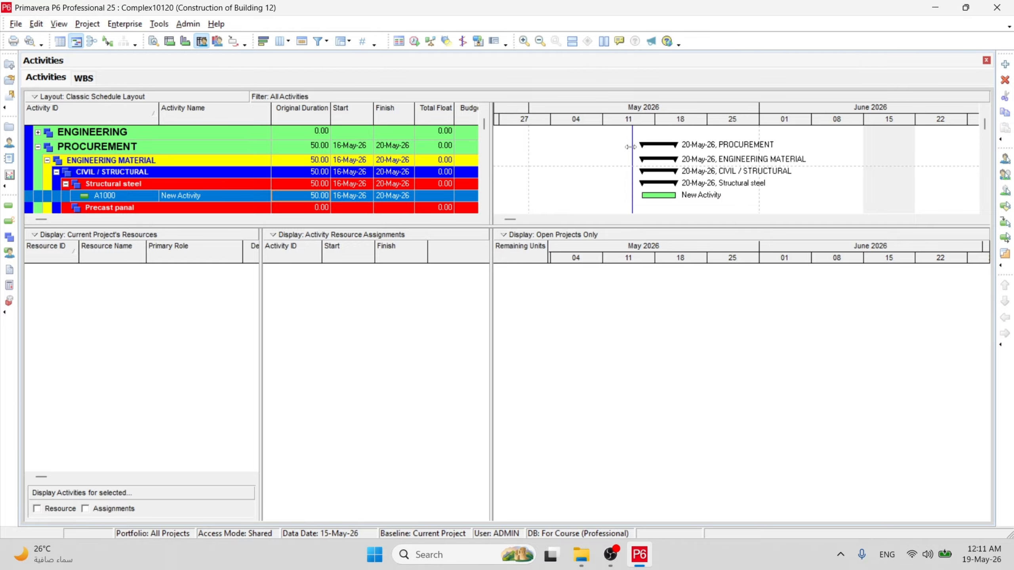
pyautogui.moveTo(649, 126); pyautogui.dragTo(674, 124)
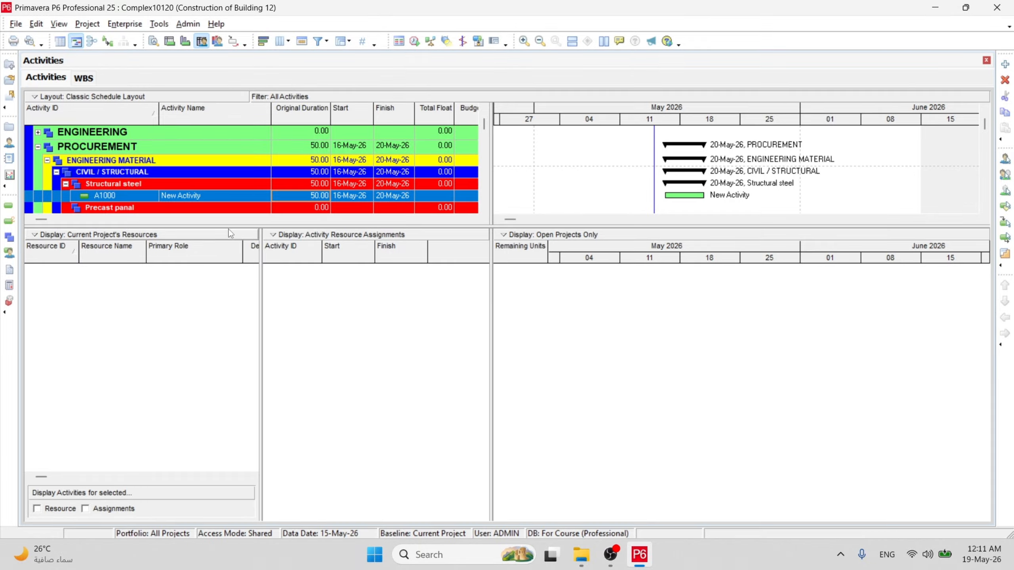
# - Show the Resource Usage Profile below the activities and compress the timescale so it reaches September 2026
pyautogui.click(218, 41)
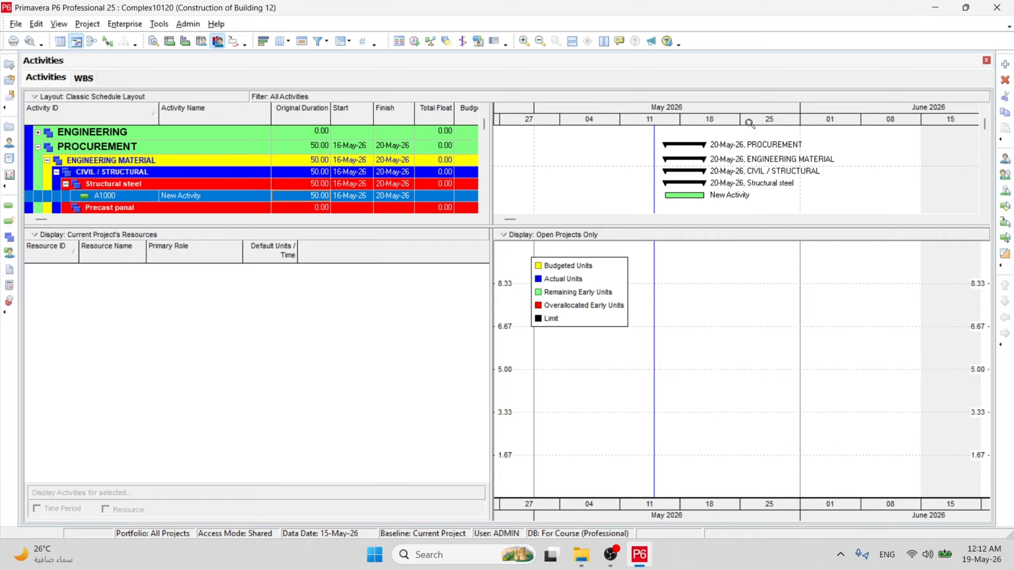
pyautogui.moveTo(749, 124); pyautogui.dragTo(550, 127)
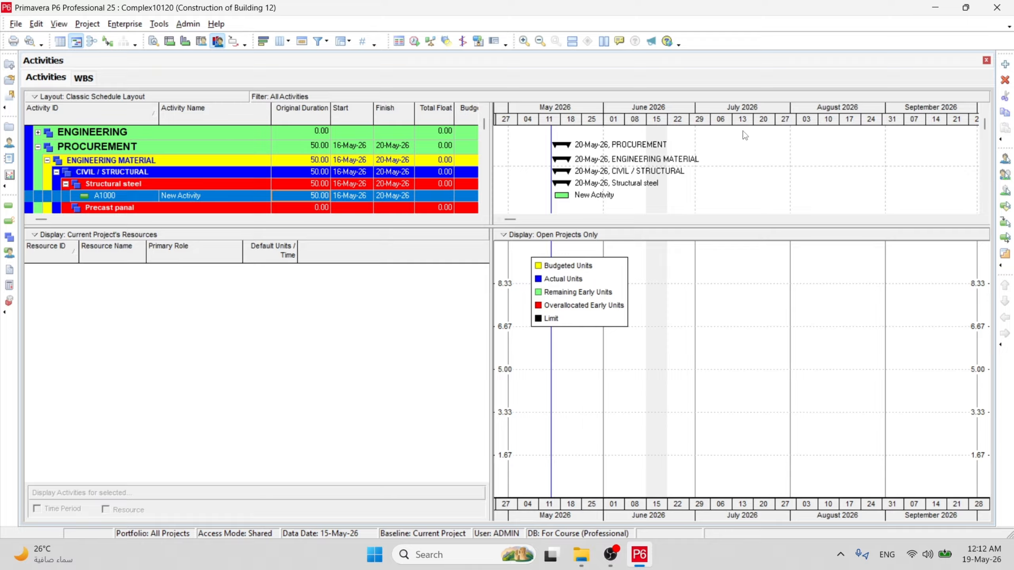
# - Delete activity A1000 under the Structural steel WBS
pyautogui.scroll(-1, 333, 176)
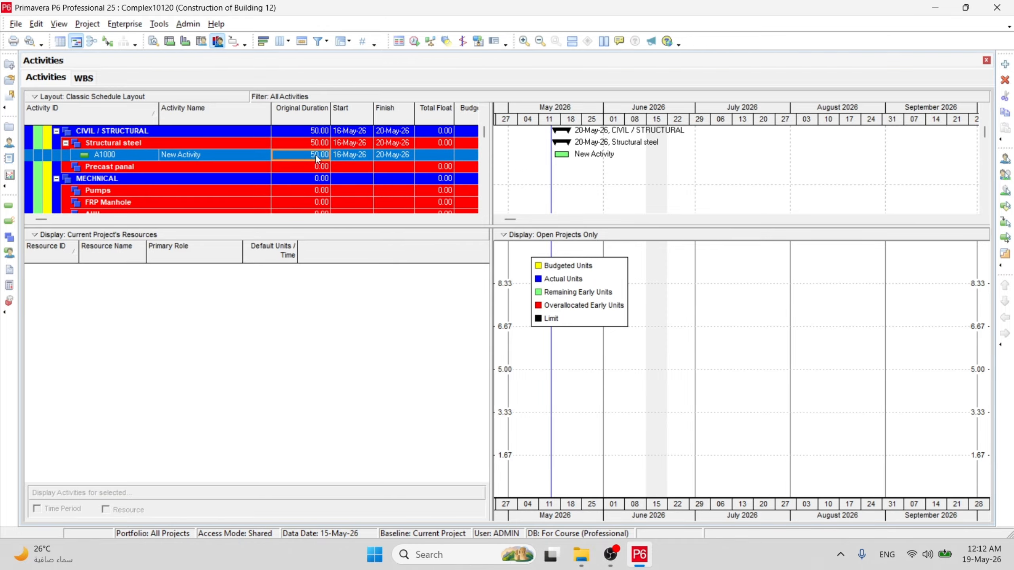
pyautogui.rightClick(315, 154)
pyautogui.click(370, 259)
# - Enlarge the activity table over the resource profile and place the Gantt divider just past the Budgeted Labor Units column
pyautogui.moveTo(202, 228); pyautogui.dragTo(202, 317)
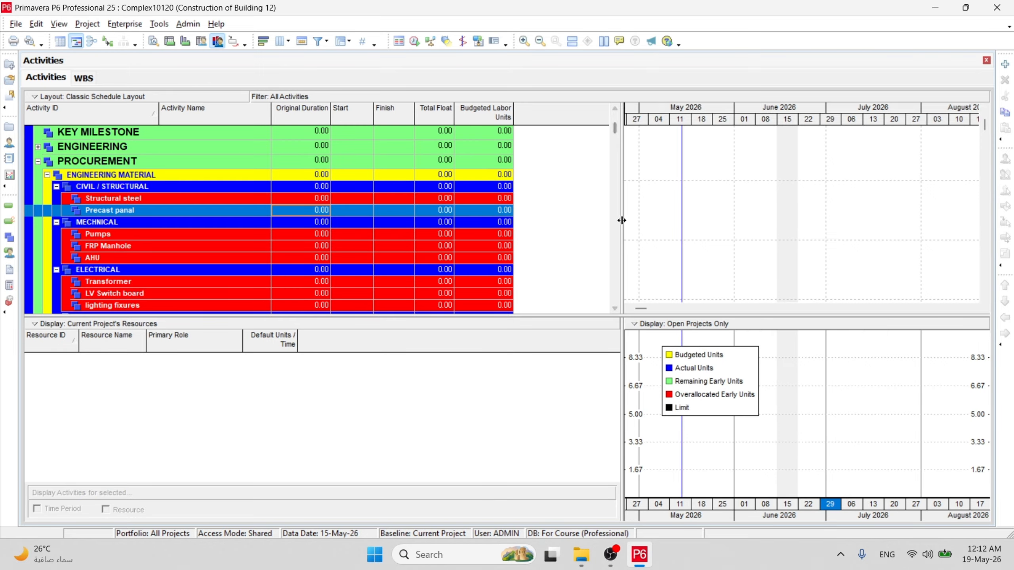
pyautogui.moveTo(622, 220); pyautogui.dragTo(539, 219)
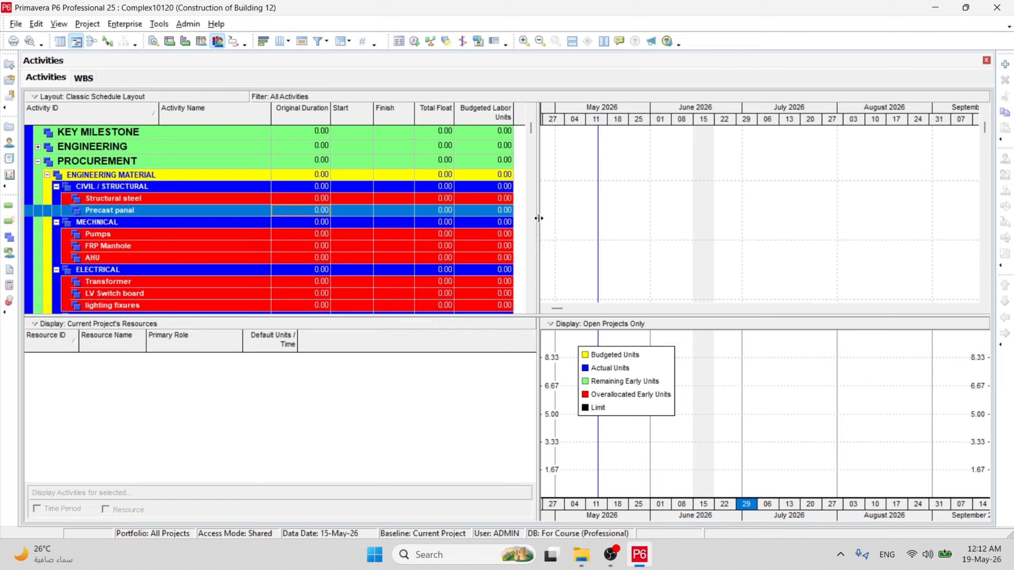
pyautogui.scroll(1, 344, 203)
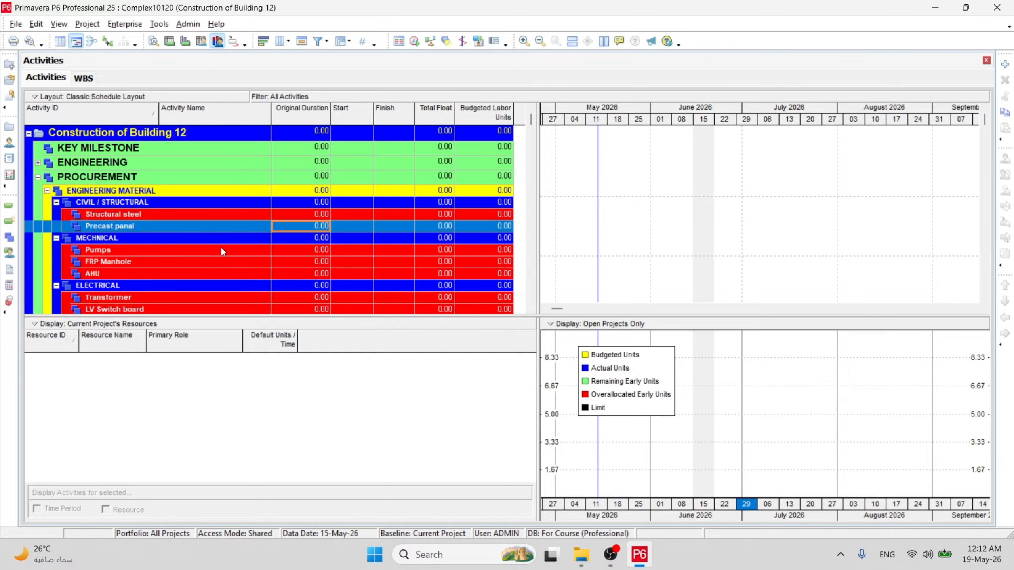
pyautogui.scroll(-3, 220, 247)
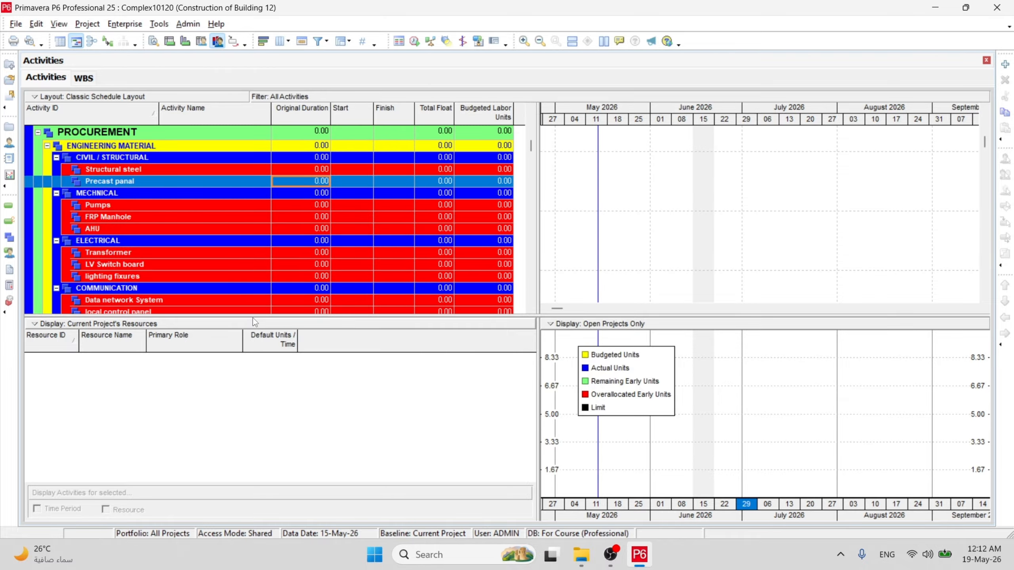
pyautogui.moveTo(253, 318); pyautogui.dragTo(256, 386)
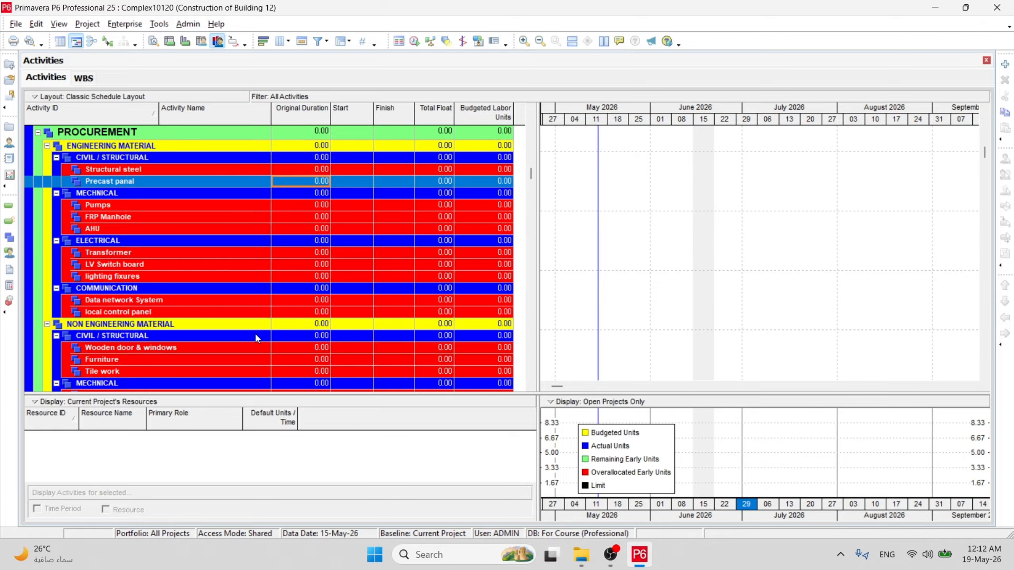
# - Collapse the PROCUREMENT band in the activity table and select the CONSTRUCTION band
pyautogui.scroll(3, 111, 238)
pyautogui.scroll(-5, 111, 239)
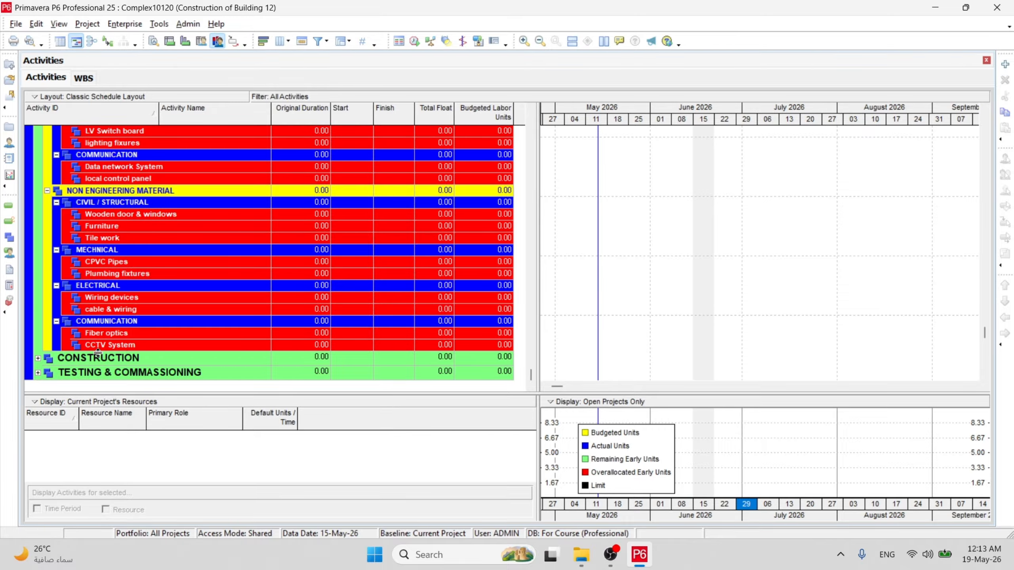
pyautogui.scroll(2, 98, 355)
pyautogui.scroll(3, 78, 211)
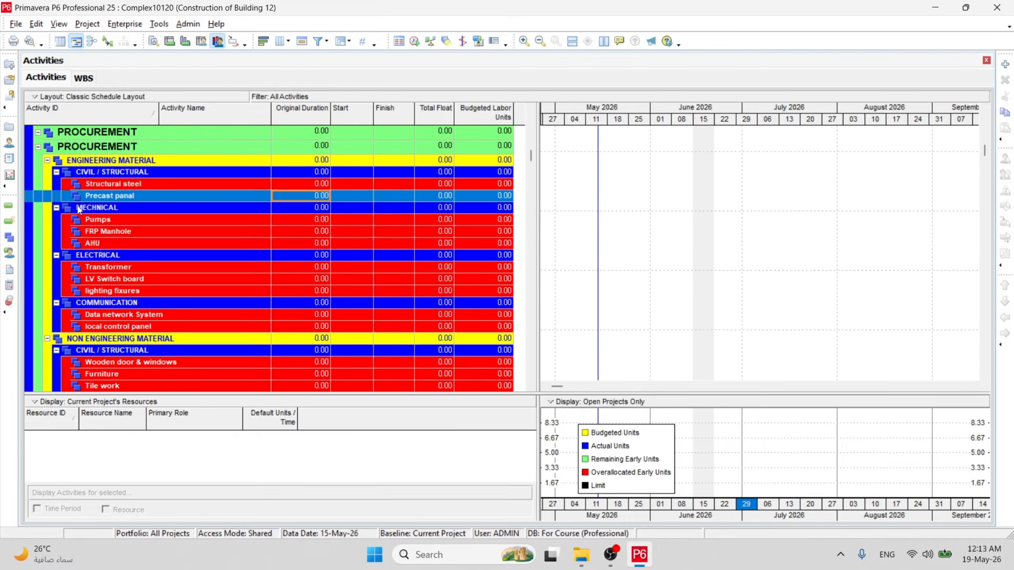
pyautogui.click(38, 178)
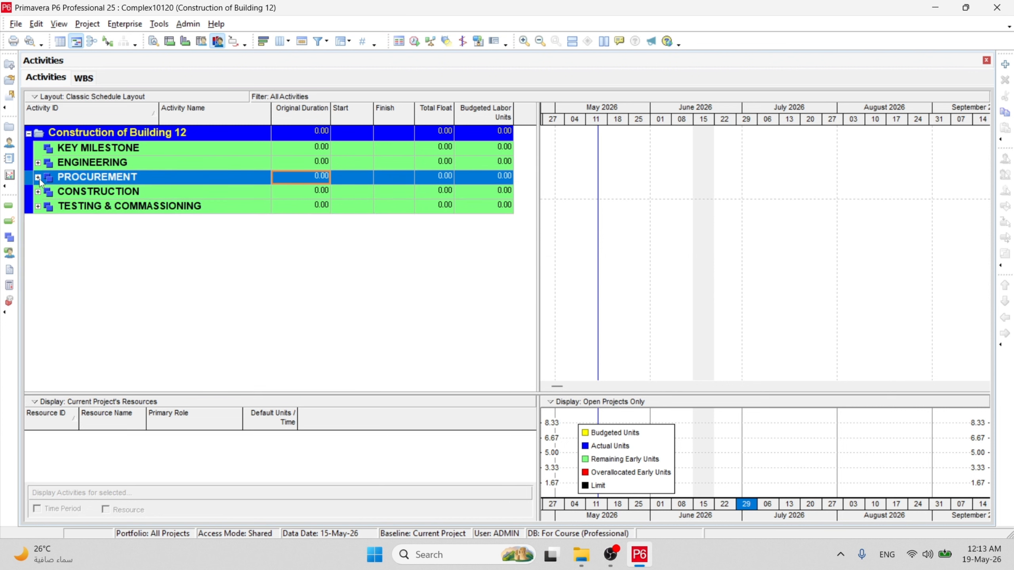
pyautogui.click(102, 192)
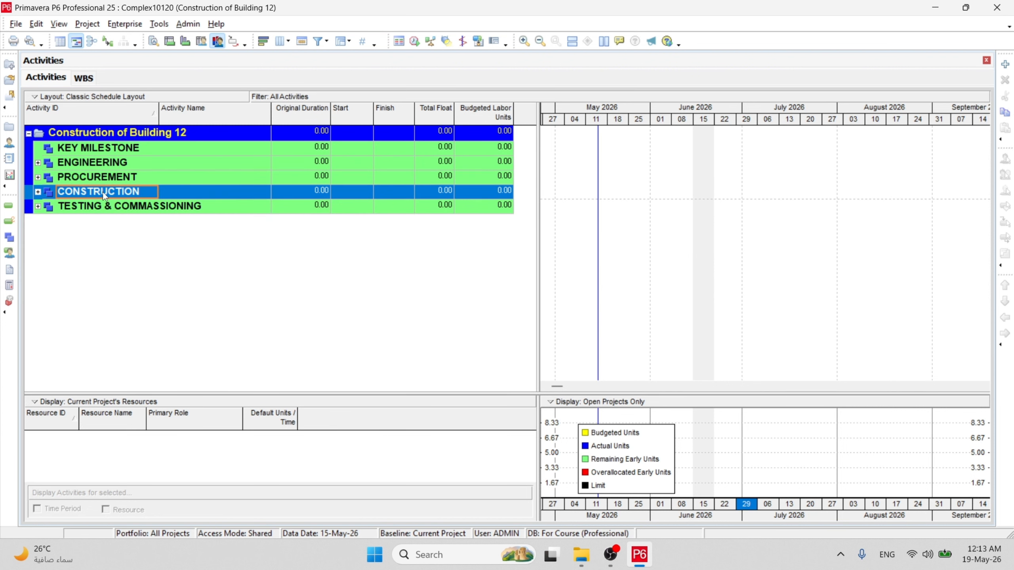